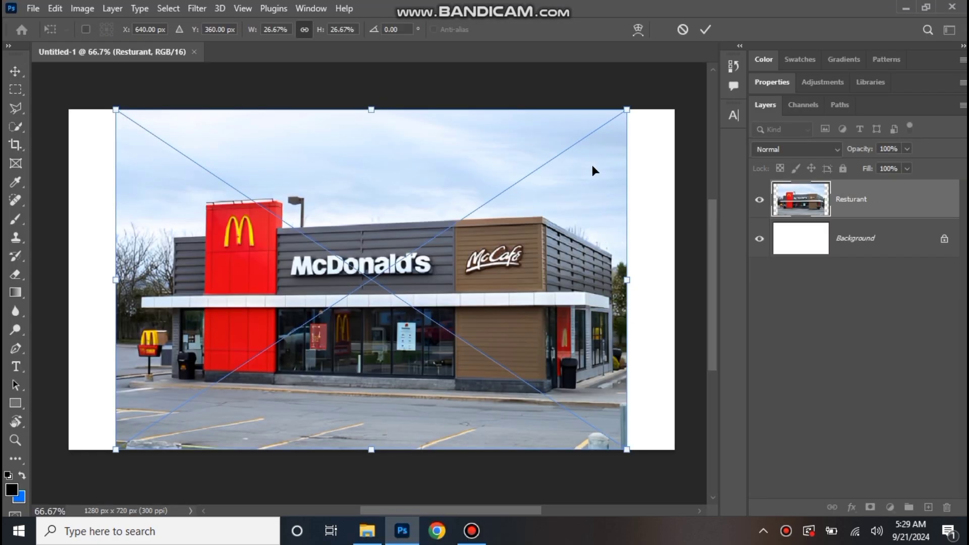
Step: Scale the placed restaurant photo to about 29.4% and shift it against the canvas's right side, leaving a blank strip on the left
left_click_drag(631, 110, 654, 90)
left_click_drag(555, 216, 619, 198)
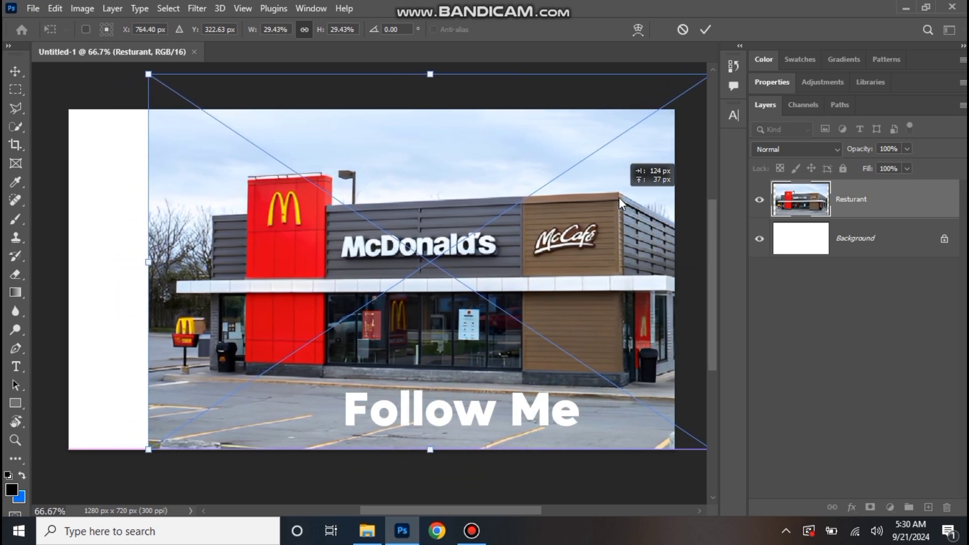
left_click(16, 70)
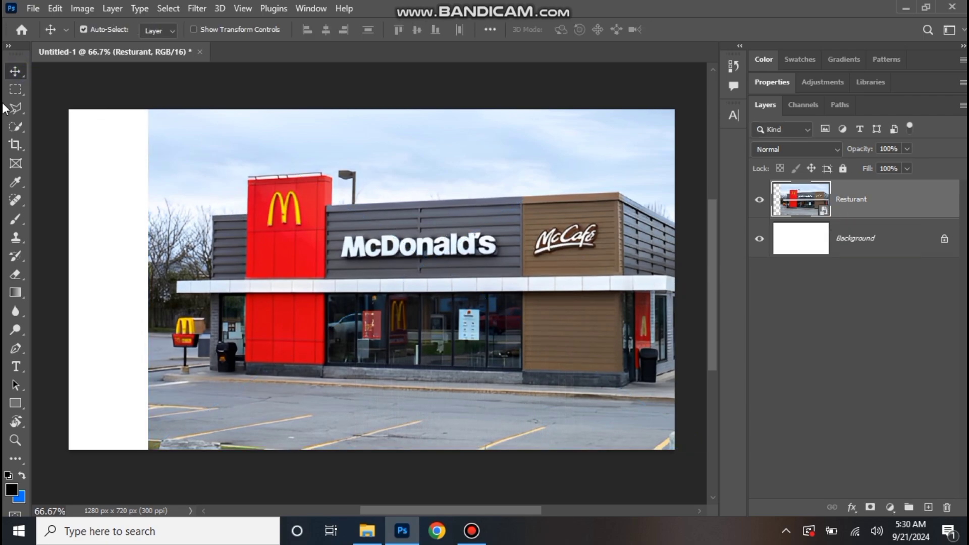
Step: Select a narrow full-height strip along the restaurant photo's left edge with the Rectangular Marquee and copy it to a new layer
left_click(15, 88)
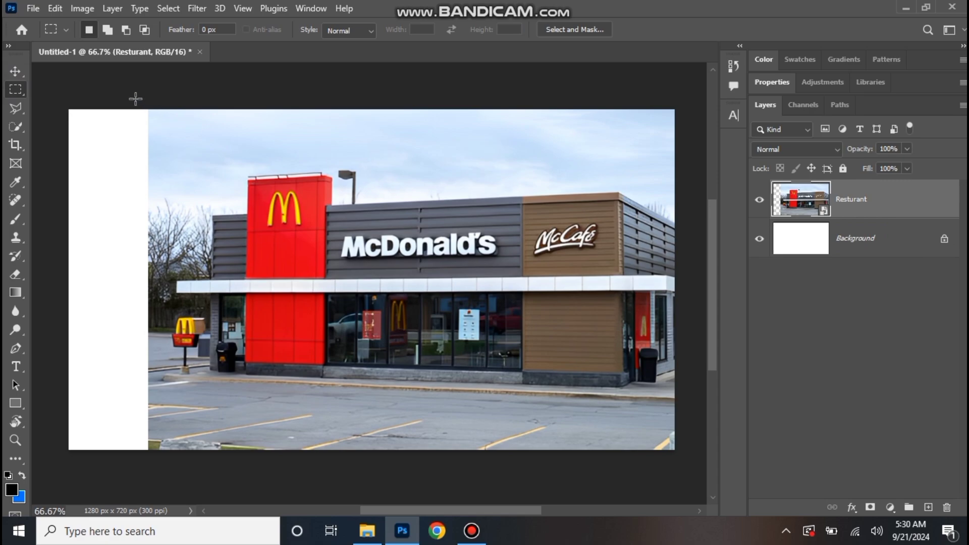
left_click_drag(135, 99, 214, 456)
key("ctrl+j")
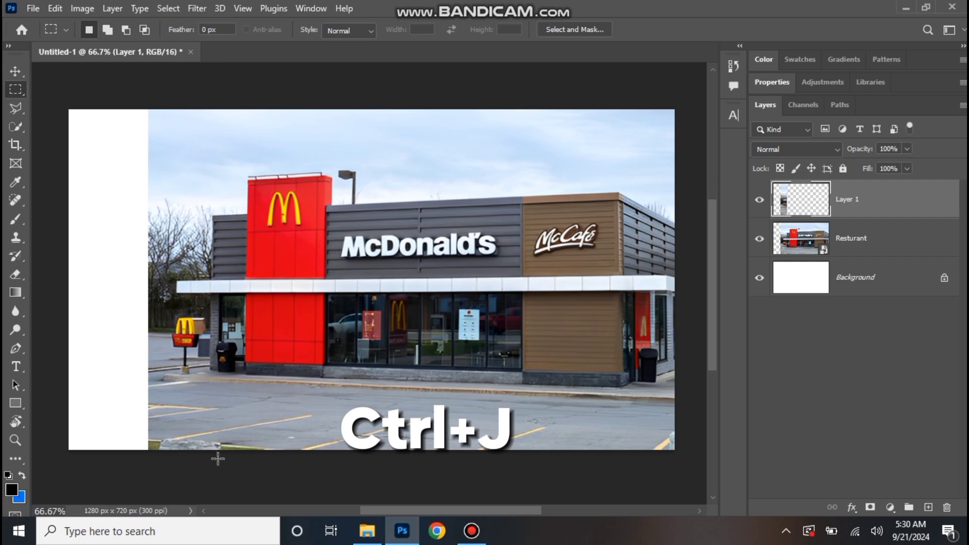
Step: Move the copied strip left to X 99 px, beside the photo, and stretch its width to about 125% to fill the white gap
key("ctrl+t")
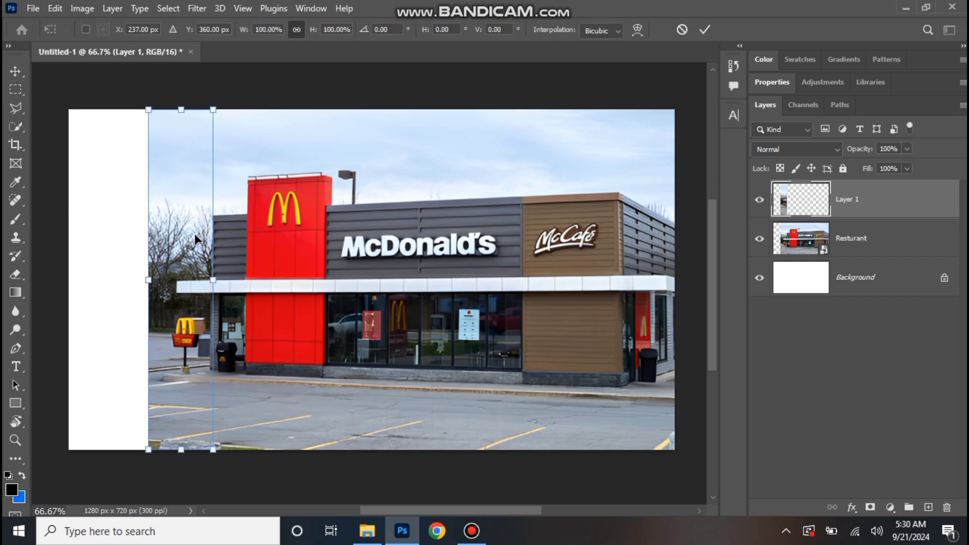
left_click_drag(194, 234, 130, 237)
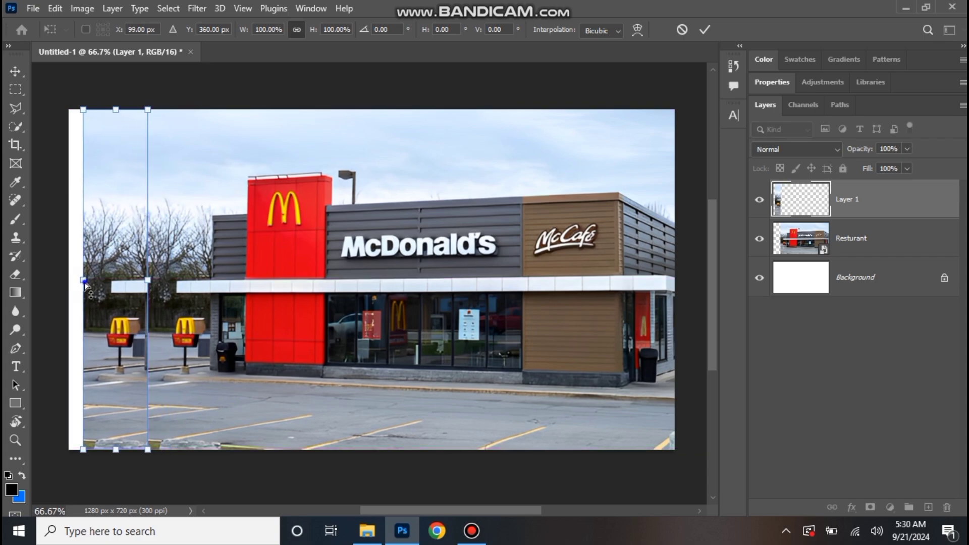
left_click_drag(83, 283, 66, 280)
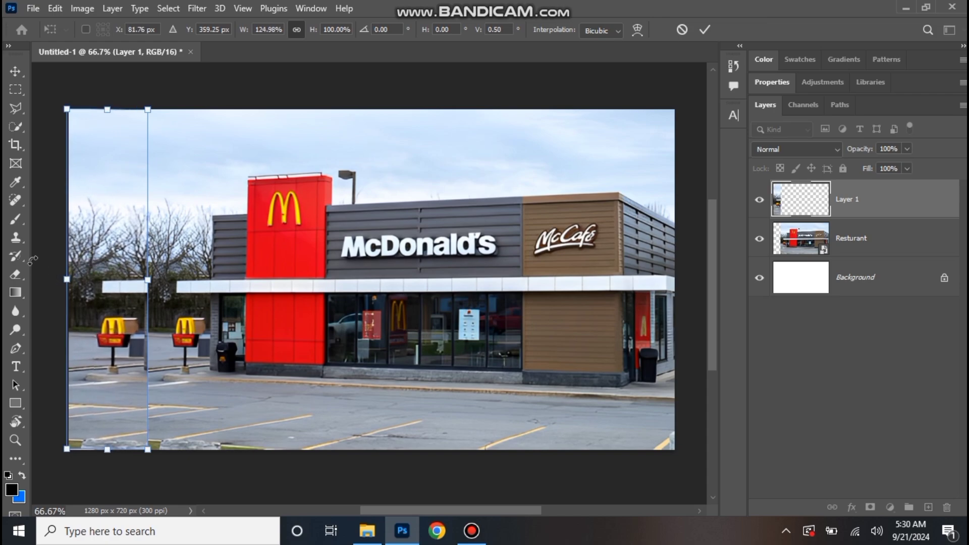
left_click(11, 76)
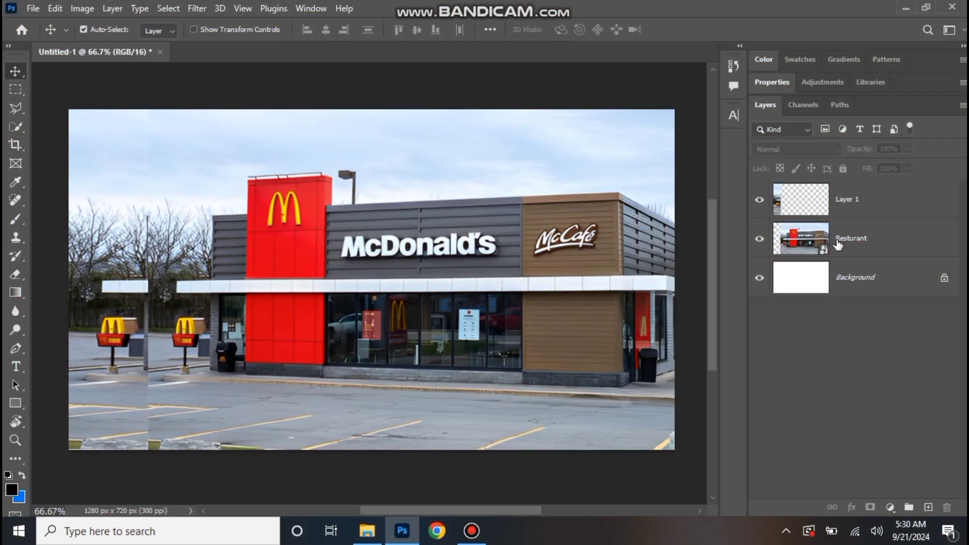
Step: Apply Sky Replacement to the Resturant layer using the blue sky with clouds, output to new layers
left_click(894, 243)
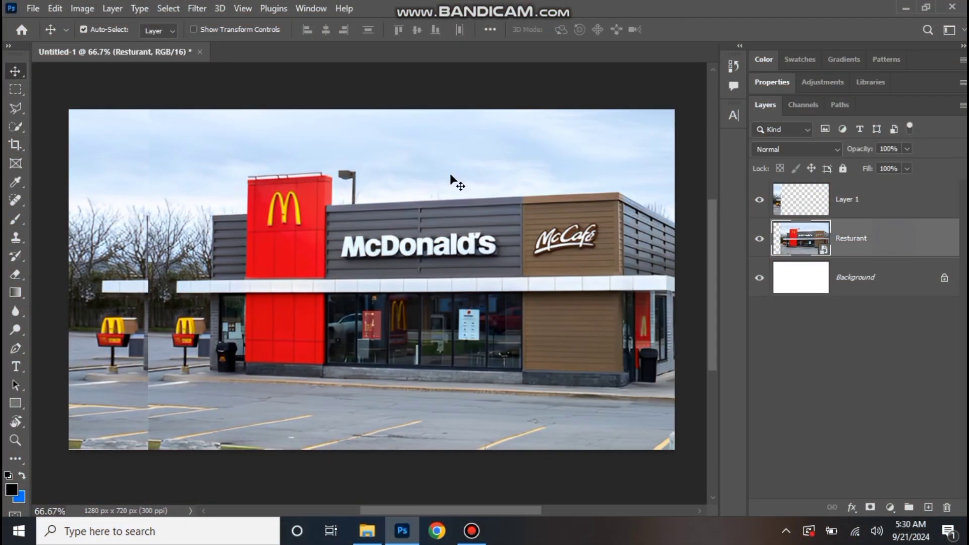
left_click(56, 10)
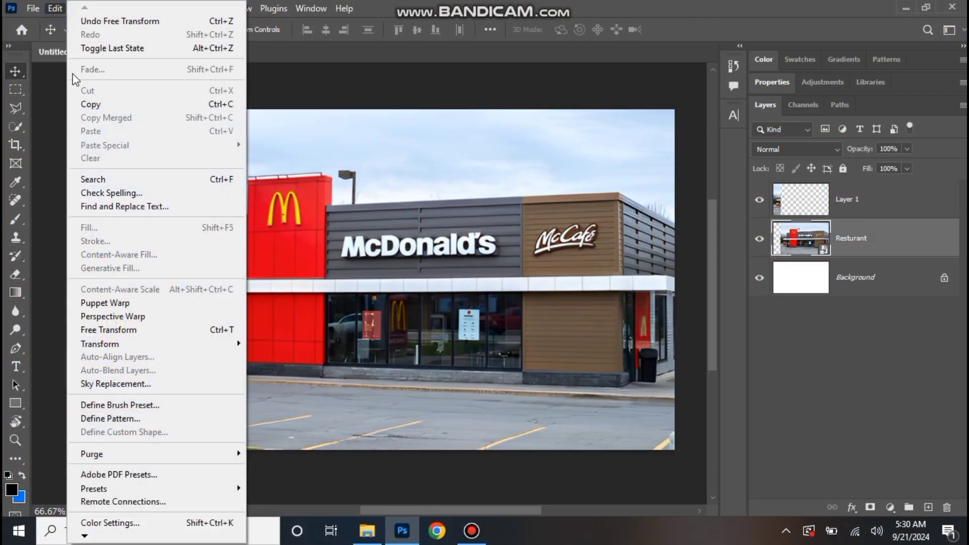
left_click(123, 380)
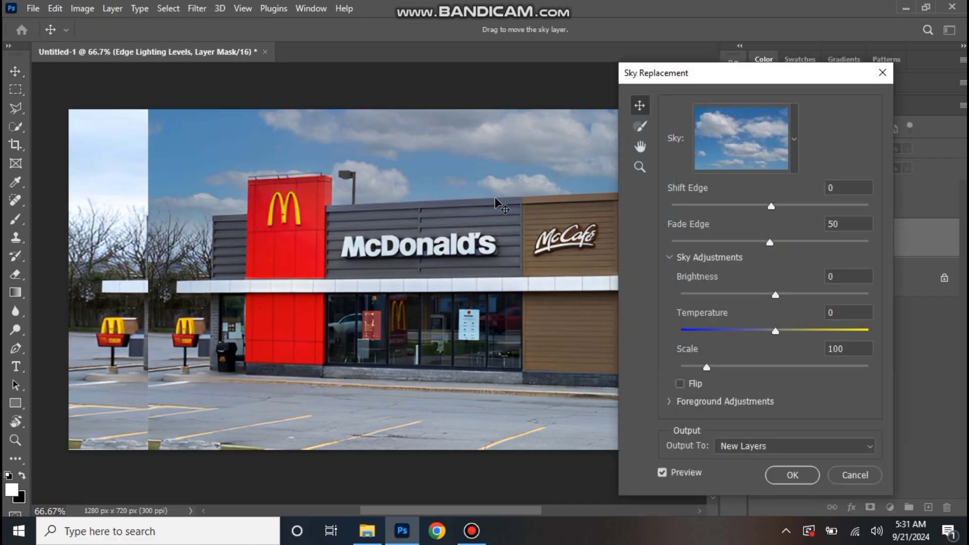
left_click(781, 477)
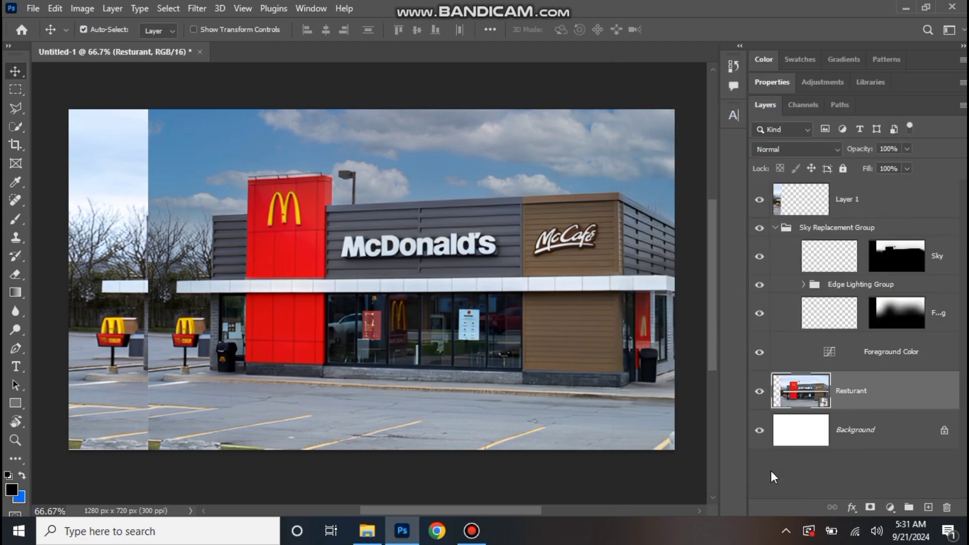
Step: Apply the same blue cloudy Sky Replacement to Layer 1, the copied strip, with output to new layers
left_click(872, 199)
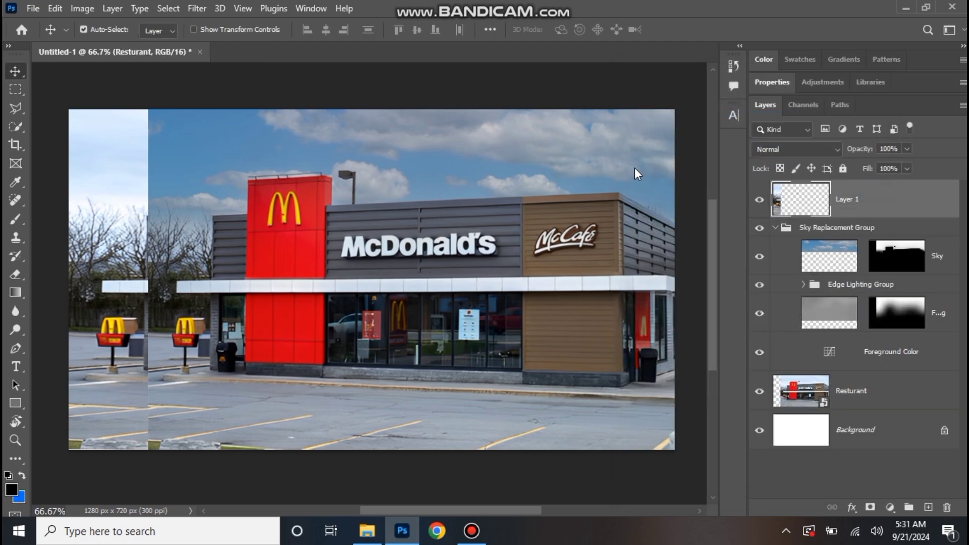
left_click(55, 9)
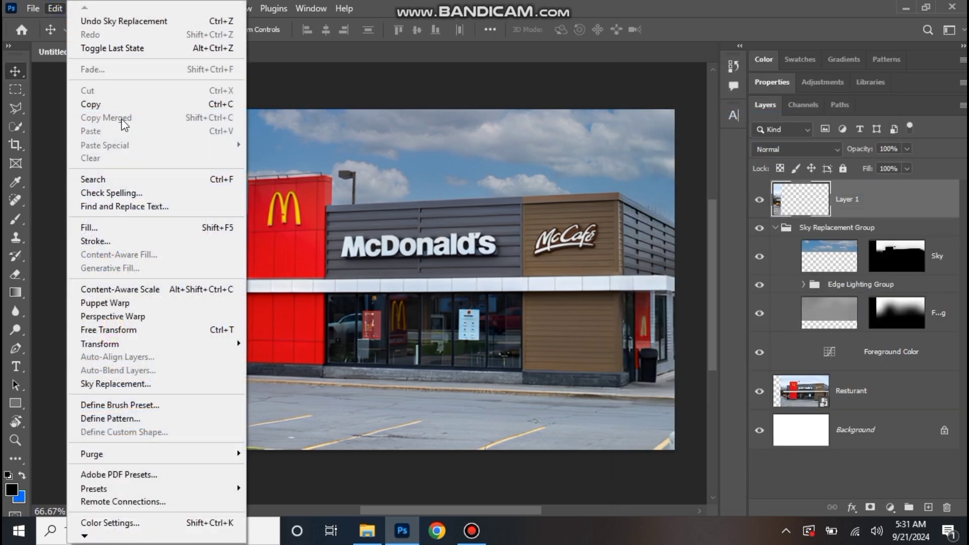
left_click(130, 387)
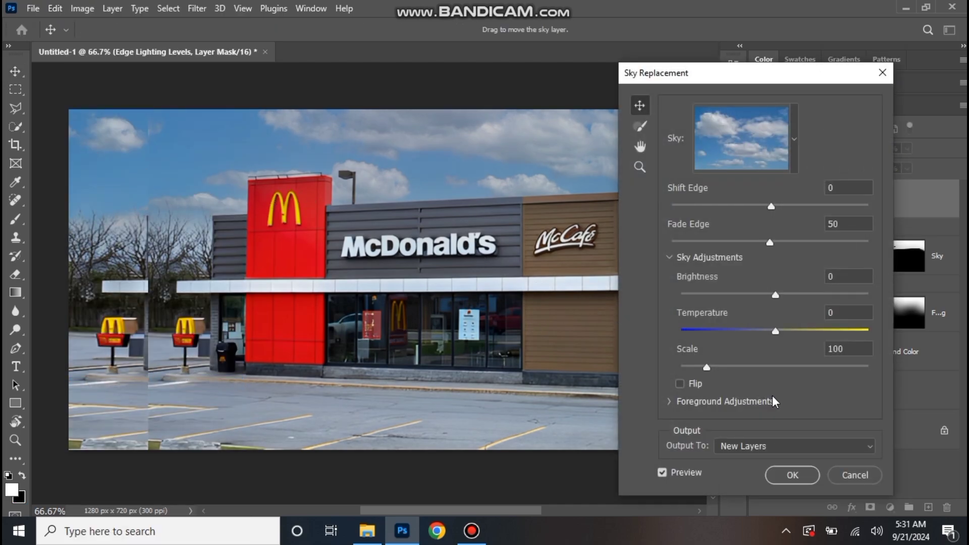
left_click(785, 473)
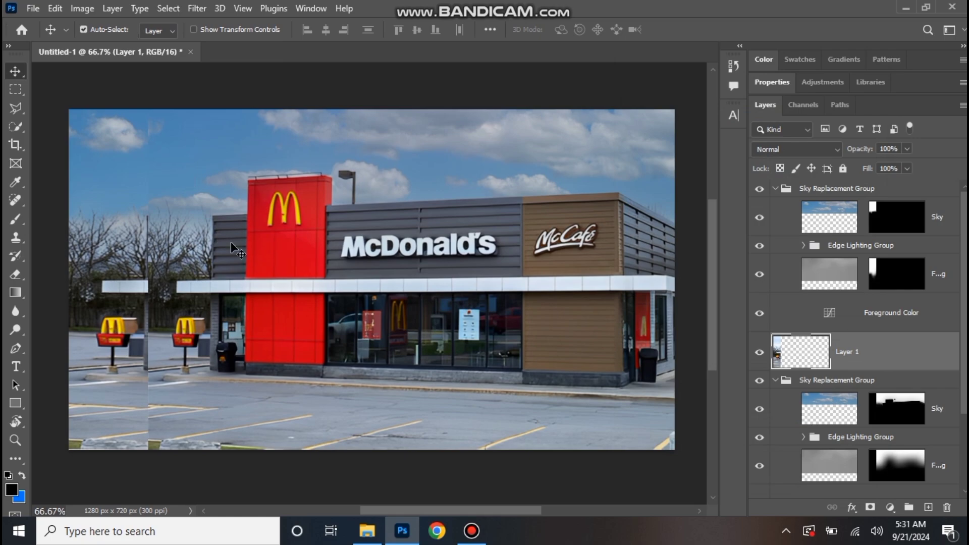
Step: Place the Tree Png image from File Explorer above the top sky group and position it over the duplicated sign at the canvas's left edge
left_click(843, 188)
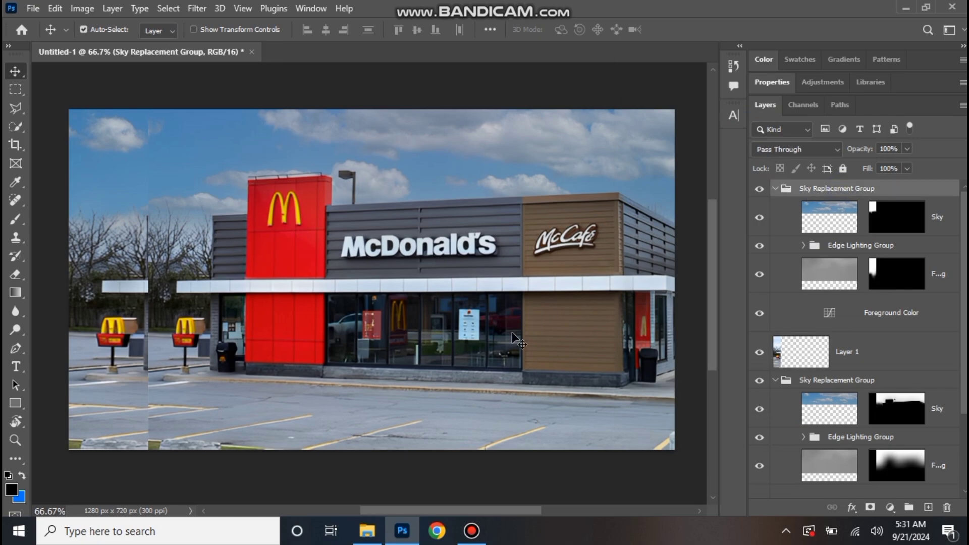
left_click(367, 531)
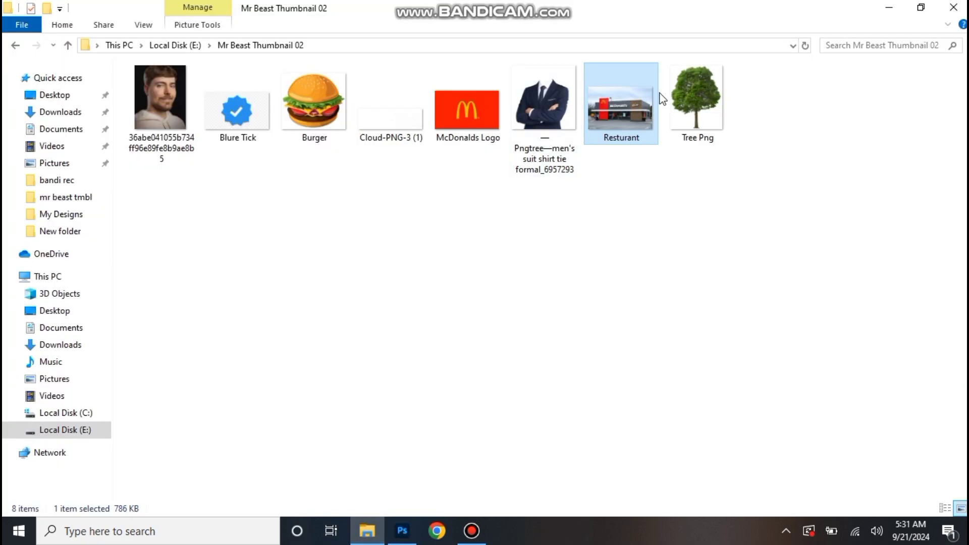
left_click(707, 106)
left_click_drag(640, 190, 254, 381)
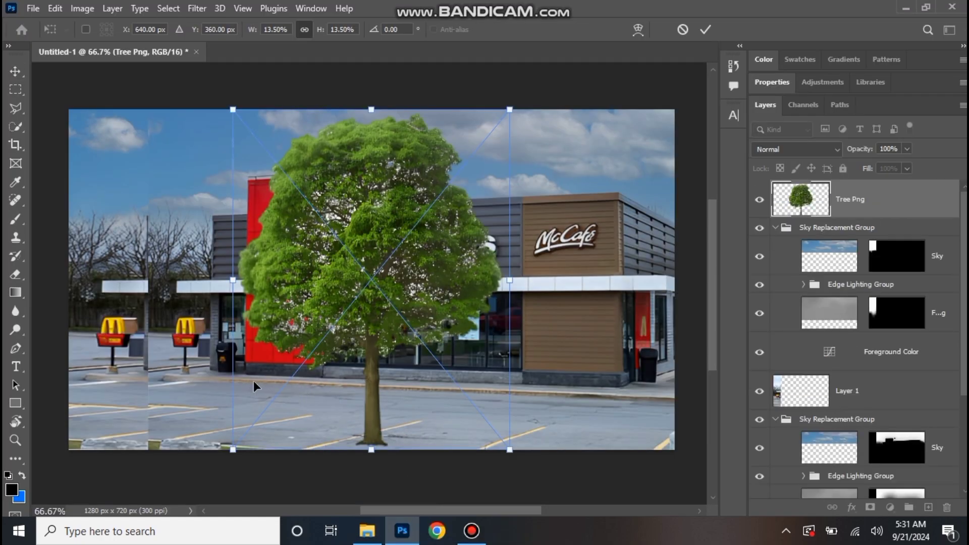
left_click_drag(372, 366, 122, 386)
left_click(157, 381)
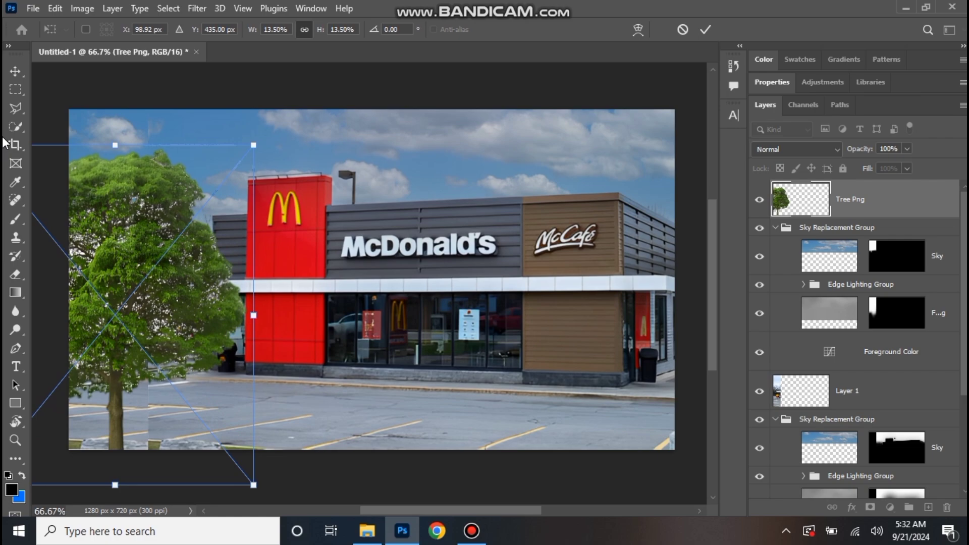
left_click(15, 72)
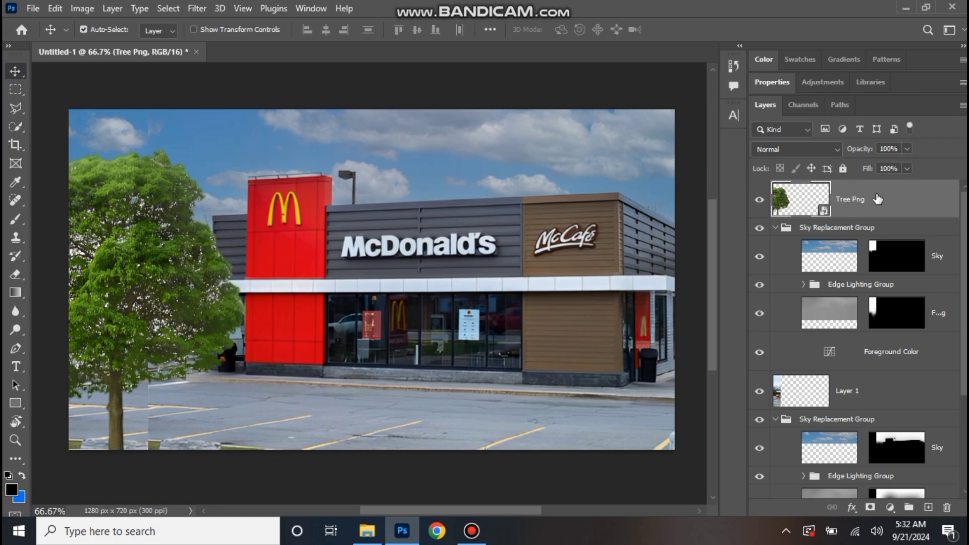
Step: Group all layers from Tree Png down to Resturant, excluding Background, and name the group Mc
scroll(881, 205, "down", 3)
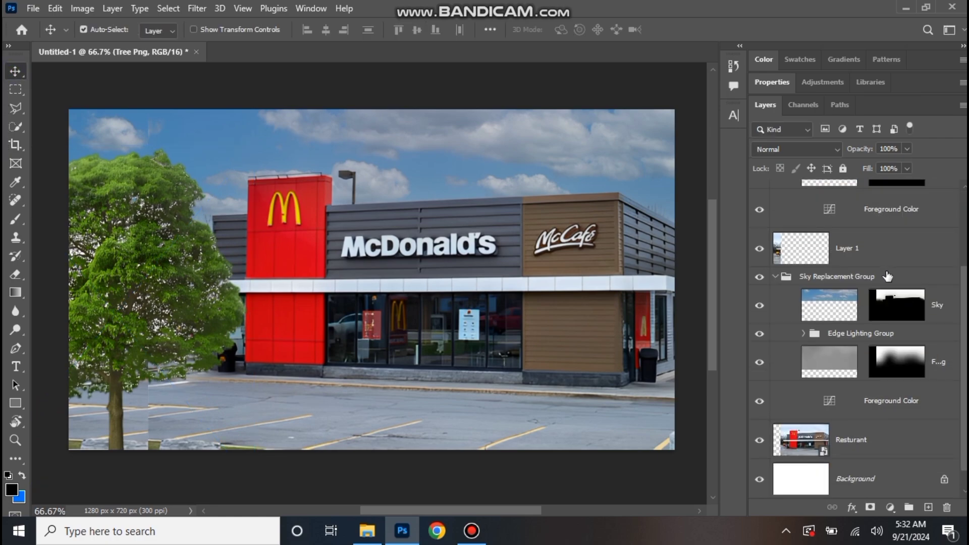
left_click(889, 441, "shift")
key("ctrl+g")
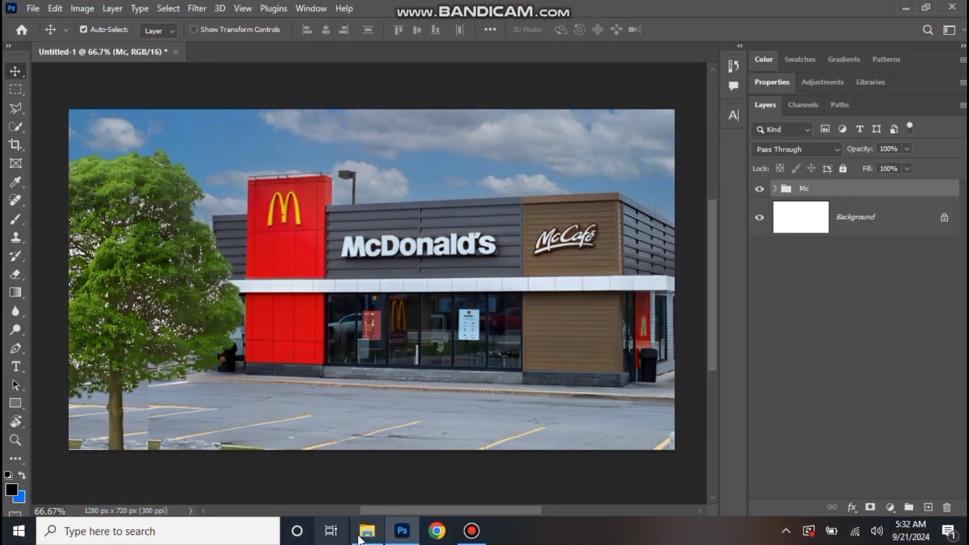
Step: Place the man's portrait photo from File Explorer above the Mc group at its default size
left_click(364, 536)
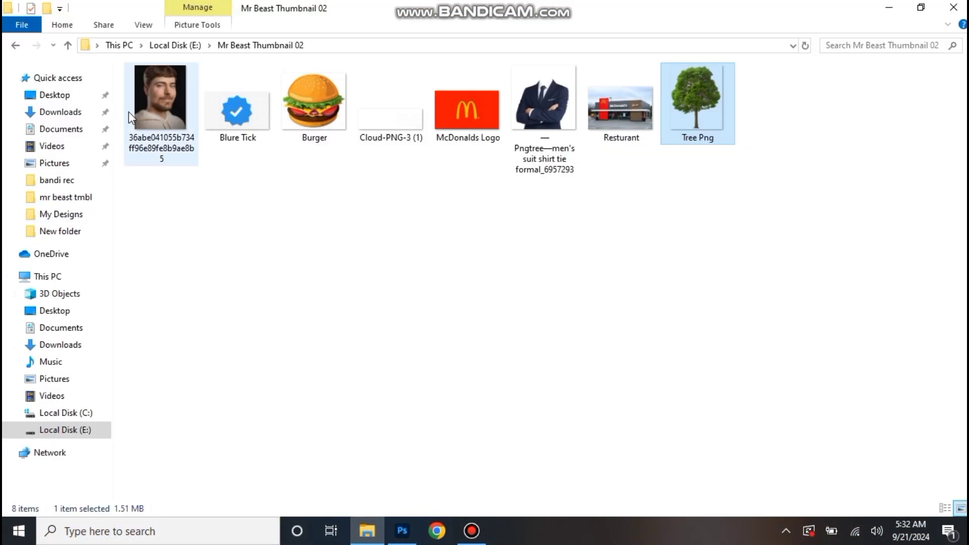
left_click(144, 119)
left_click_drag(144, 119, 357, 422)
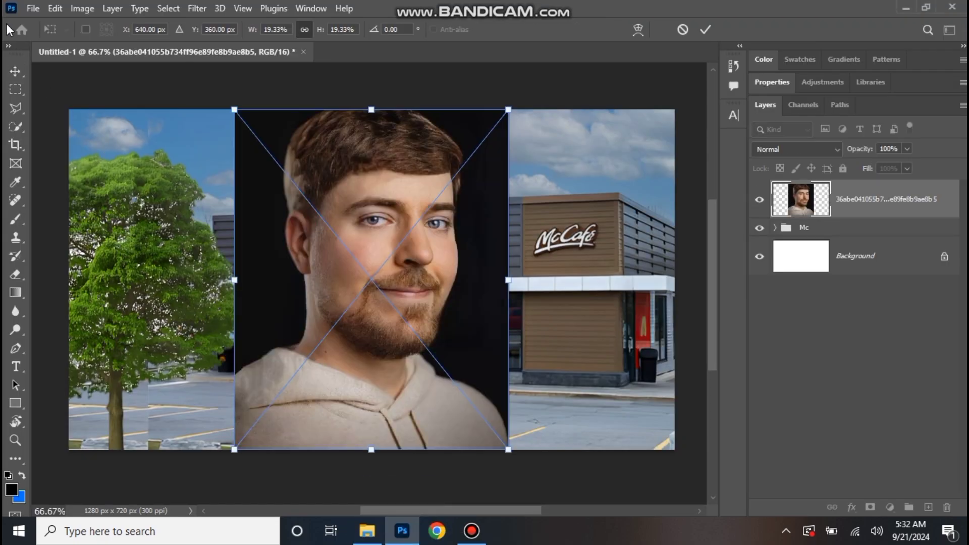
key("Return")
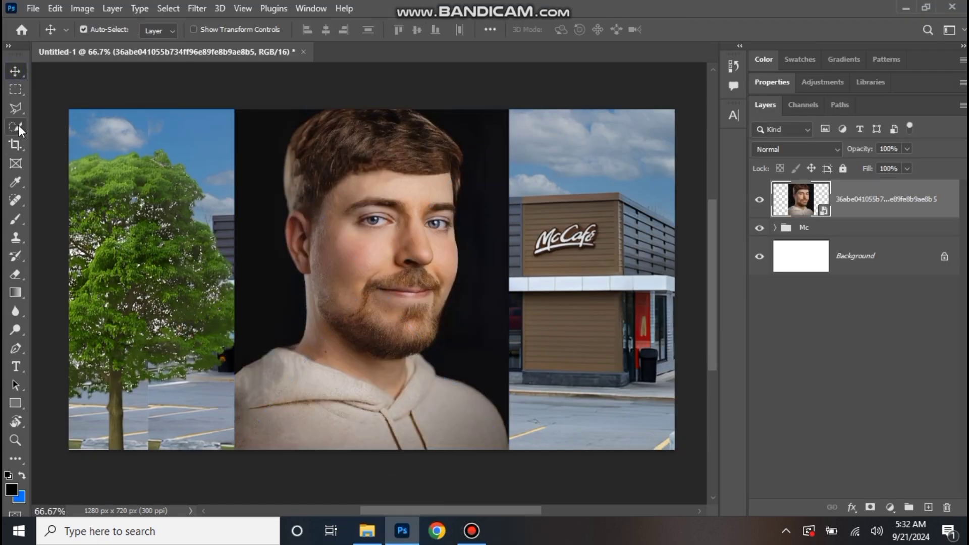
Step: Select the man in the portrait with Select Subject and add a layer mask to hide the black background
left_click(18, 125)
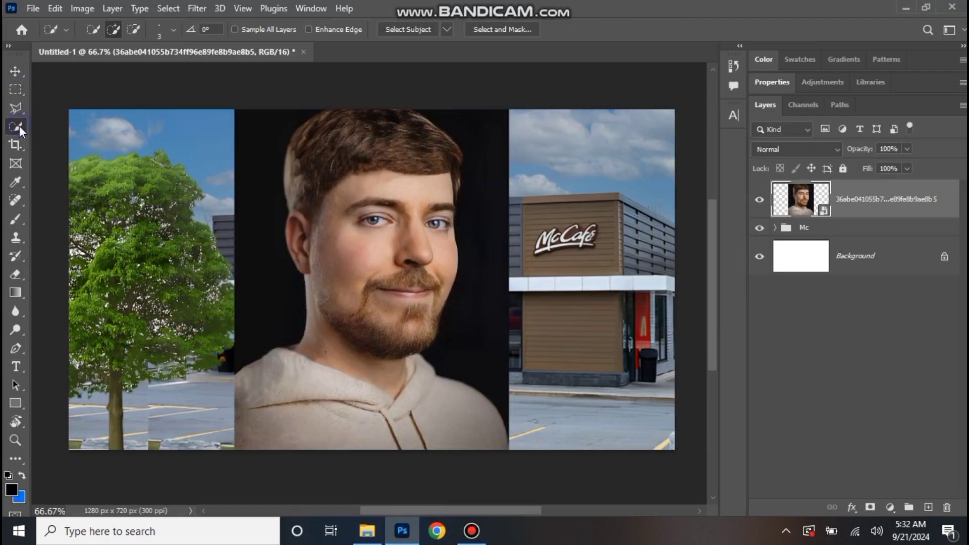
left_click(386, 29)
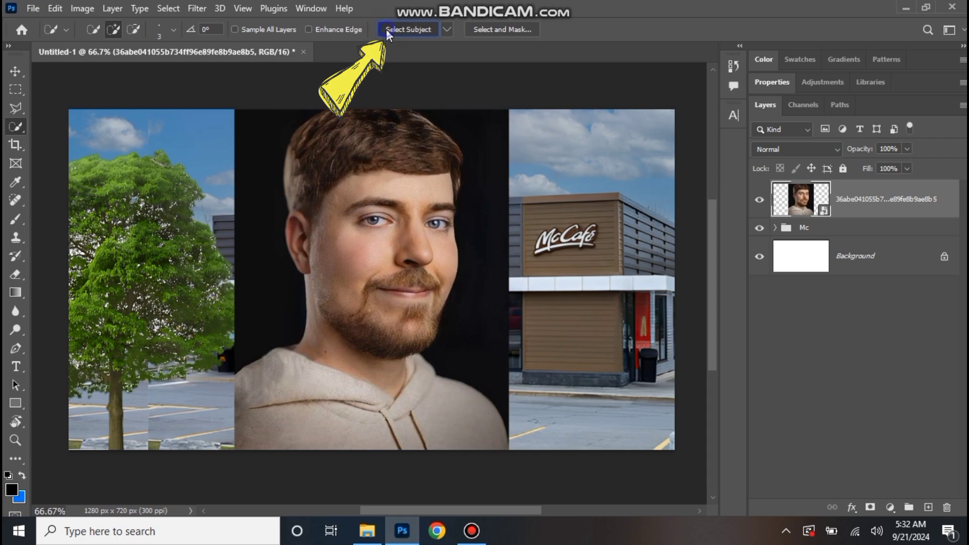
left_click(871, 508)
left_click(802, 200)
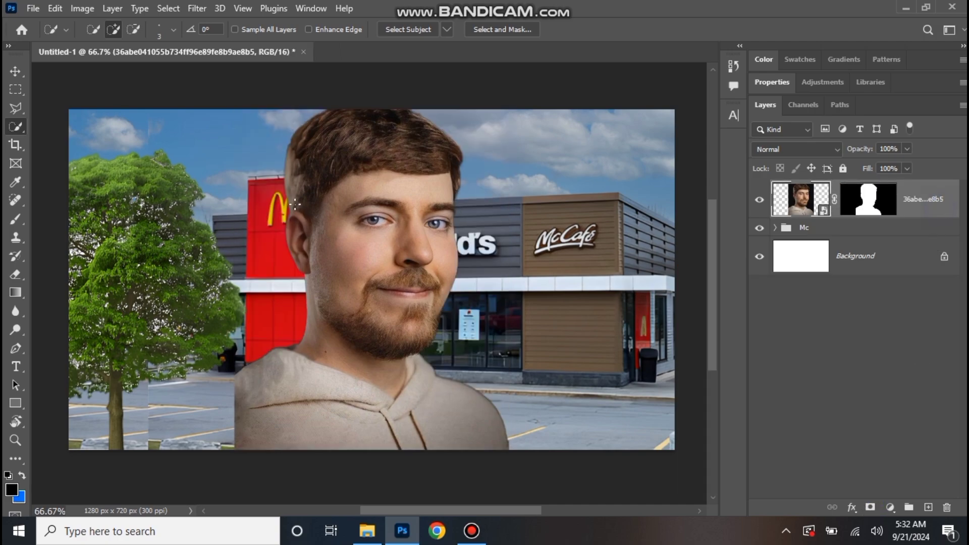
Step: Move the masked portrait to the canvas's left side, in front of the tree
left_click(20, 69)
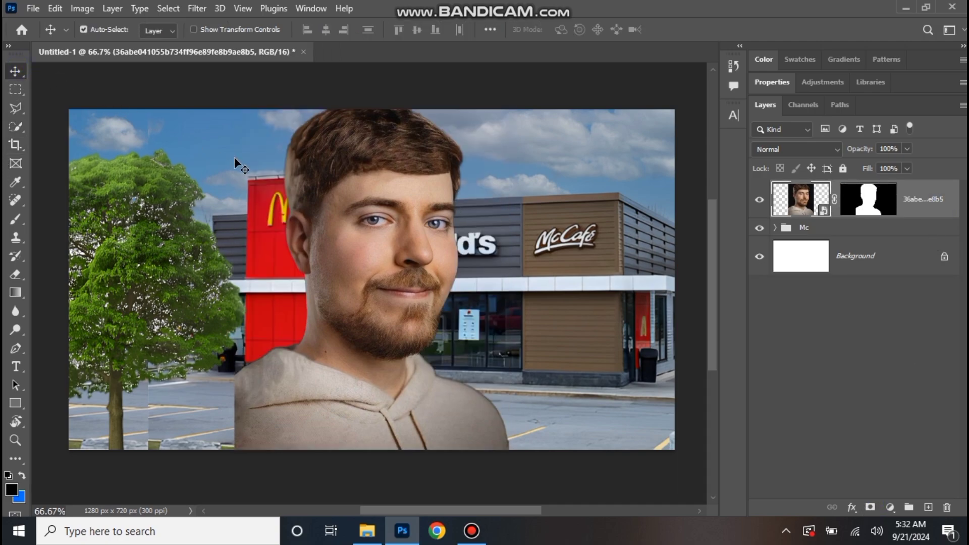
left_click_drag(343, 202, 131, 184)
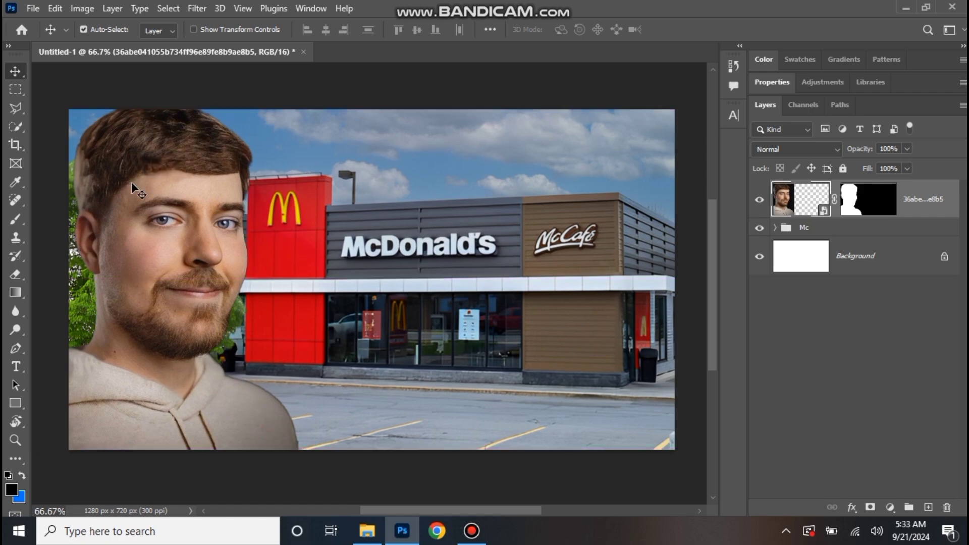
left_click(13, 71)
Step: Open the portrait smart object's contents and set up the Mixer Brush with white (ffffff) as the foreground color
double_click(801, 206)
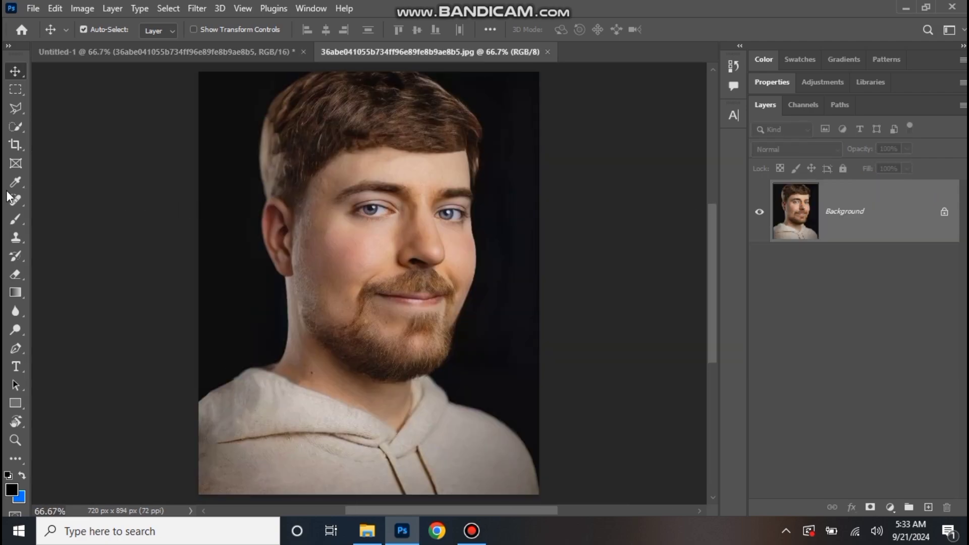
left_click(14, 223)
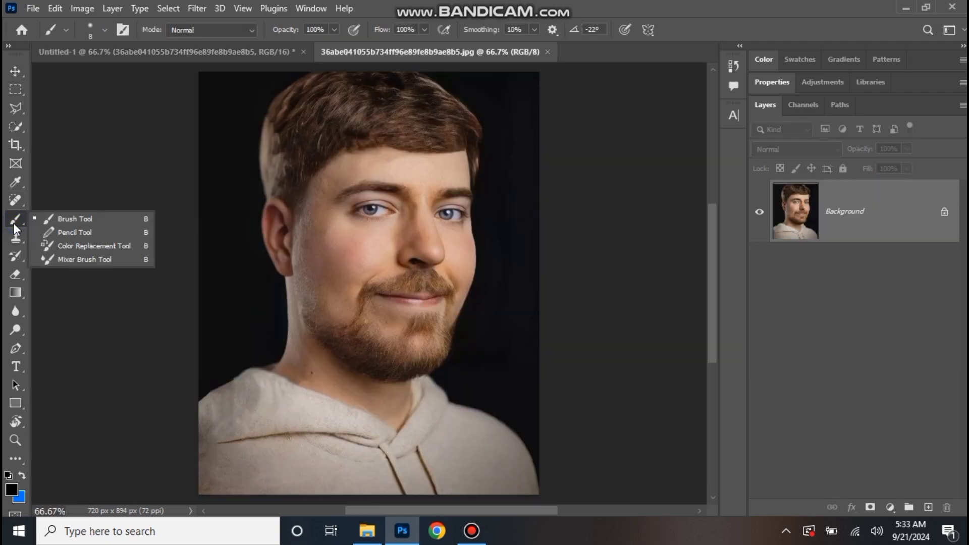
left_click(59, 260)
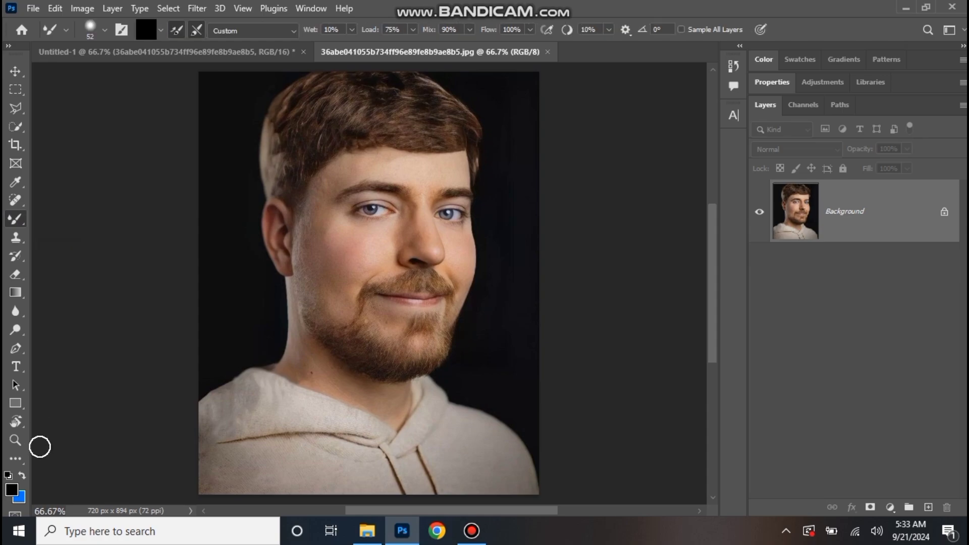
left_click(11, 490)
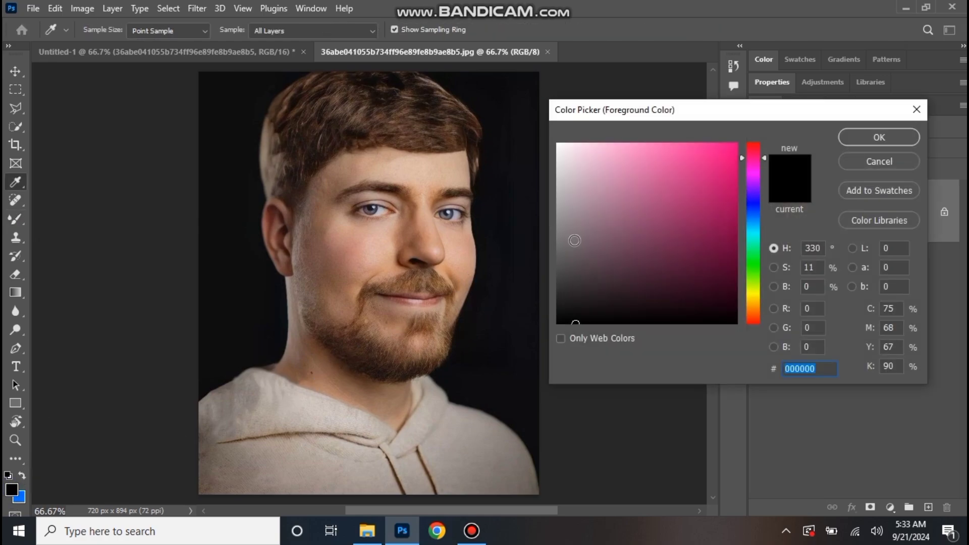
left_click_drag(575, 240, 533, 110)
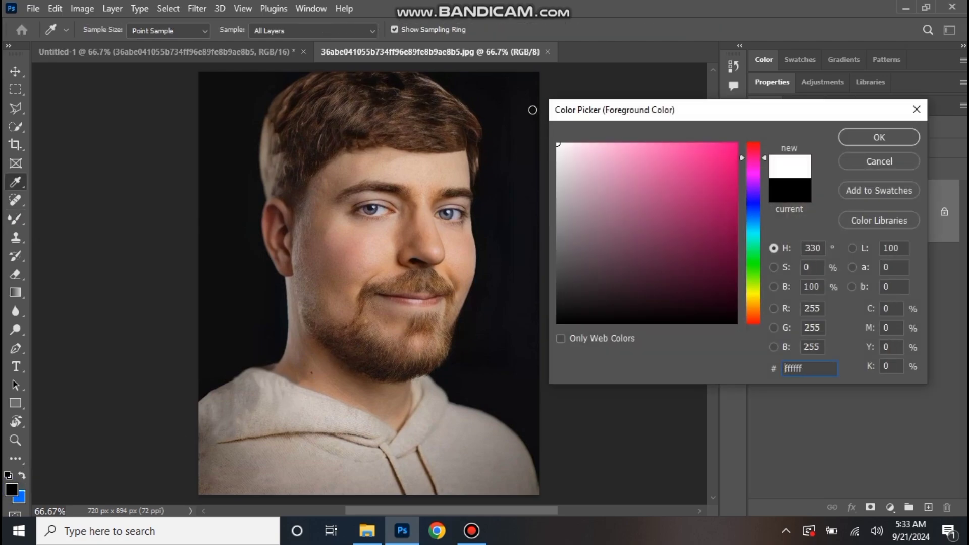
left_click(879, 137)
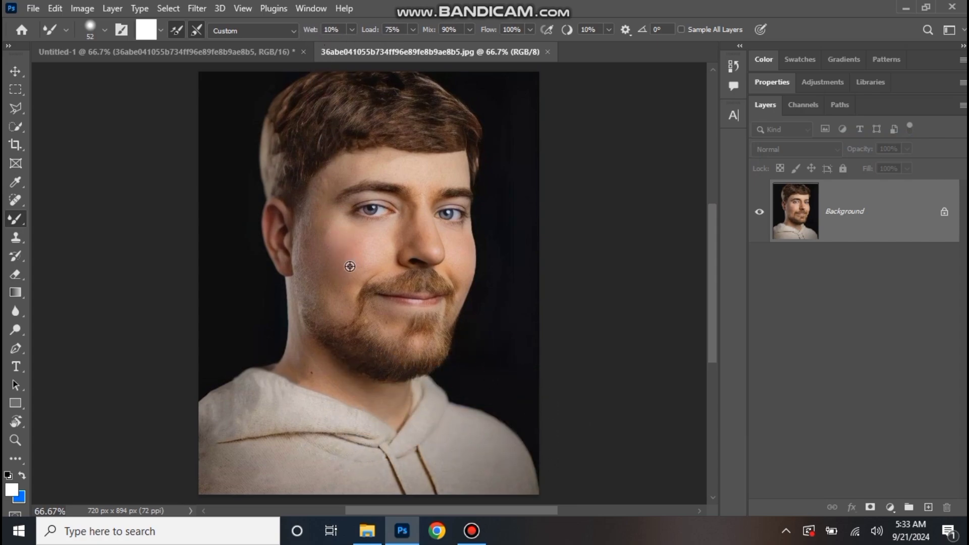
Step: Smooth the skin across the man's face and neck with soft Mixer Brush strokes
mouse_move(350, 266)
left_mouse_down()
mouse_move(362, 256)
mouse_move(350, 263)
left_mouse_up()
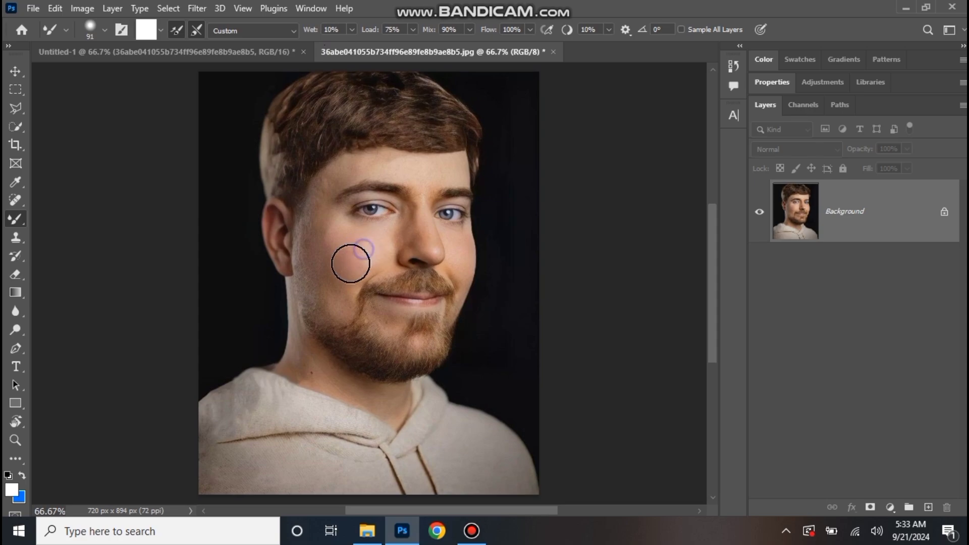
scroll(351, 263, "up", 5)
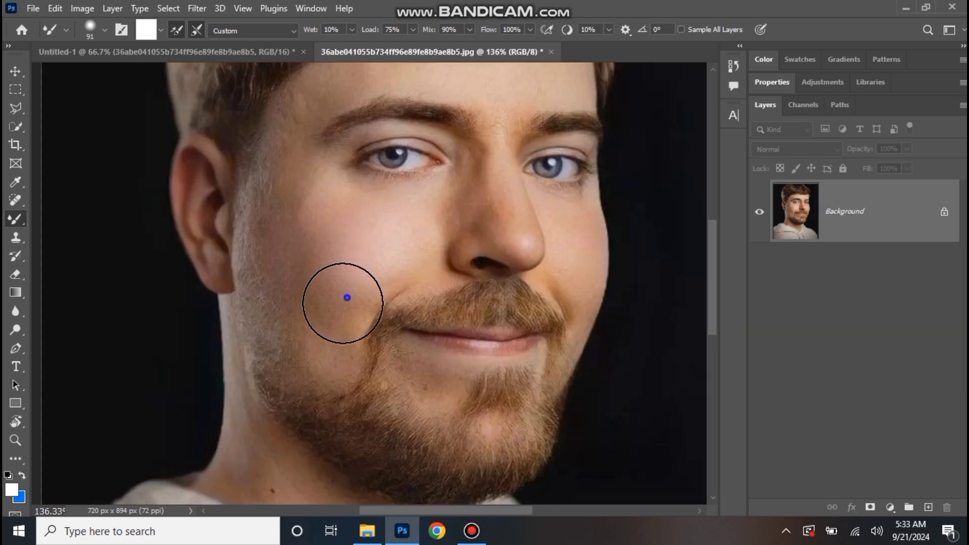
mouse_move(347, 298)
left_mouse_down()
mouse_move(296, 185)
mouse_move(338, 257)
mouse_move(446, 217)
mouse_move(344, 274)
mouse_move(348, 305)
left_mouse_up()
right_click(427, 279)
left_click_drag(418, 281, 452, 232)
left_click_drag(395, 122, 351, 231)
left_click_drag(350, 231, 334, 230)
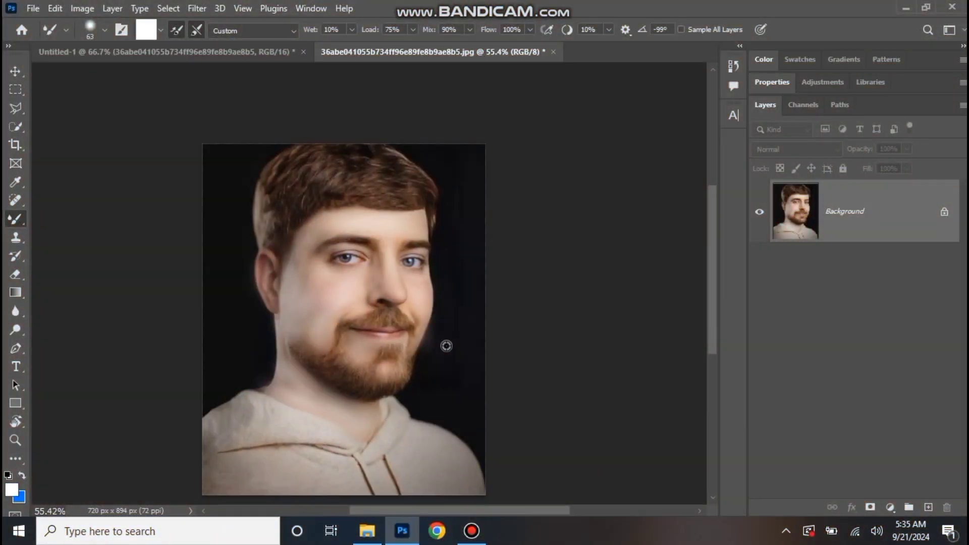
scroll(444, 346, "down", 1)
scroll(434, 316, "down", 1)
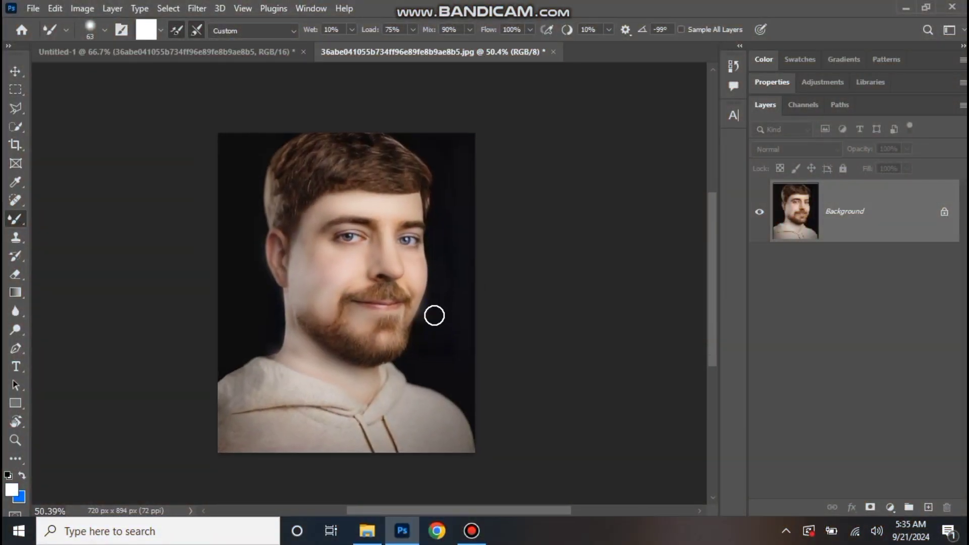
Step: Save the retouched portrait as a Progressive JPEG at quality 12 and return to the Untitled-1 composition with the Move tool
key("ctrl+s")
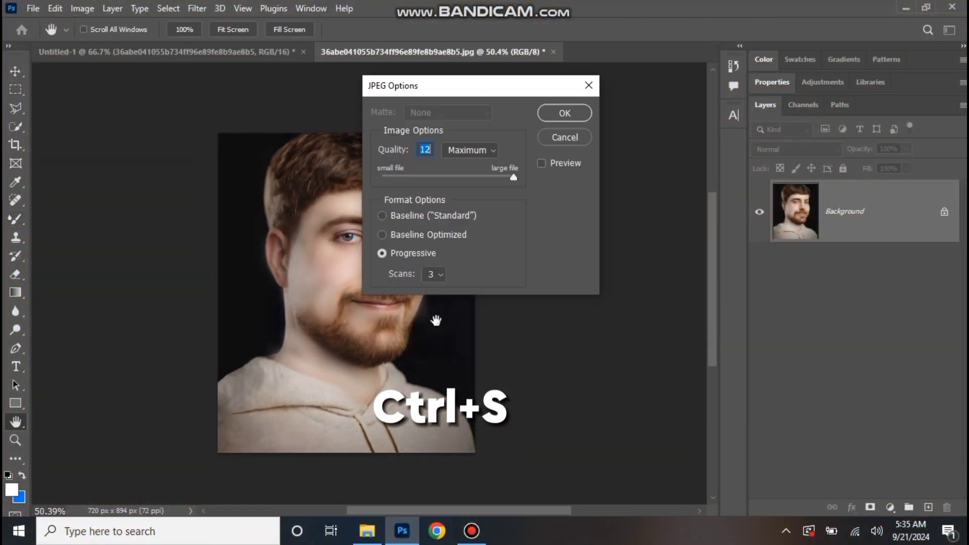
left_click(565, 113)
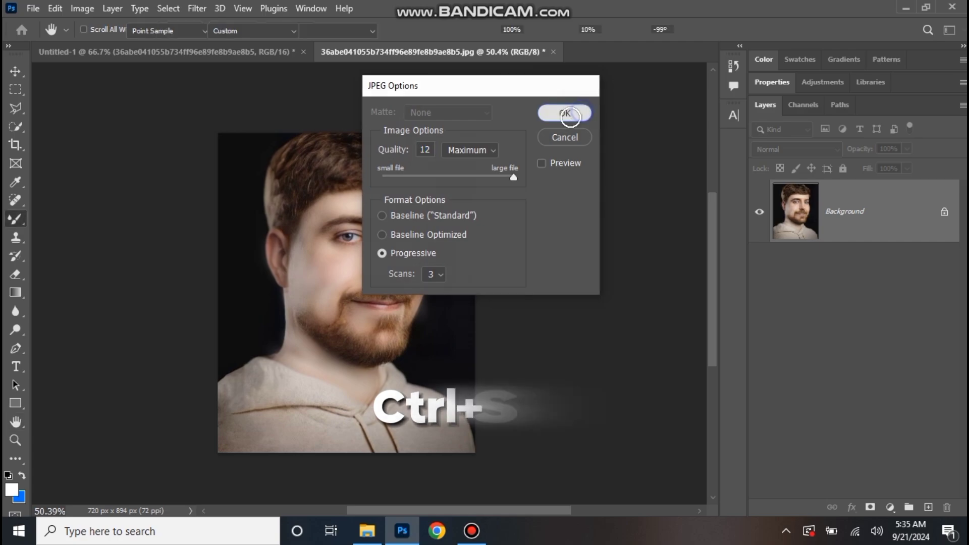
left_click(234, 57)
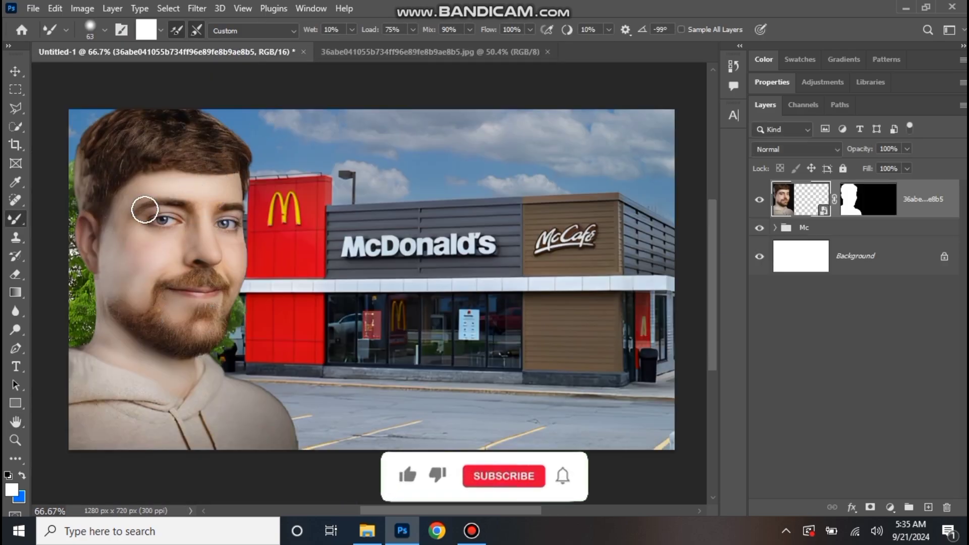
left_click(15, 71)
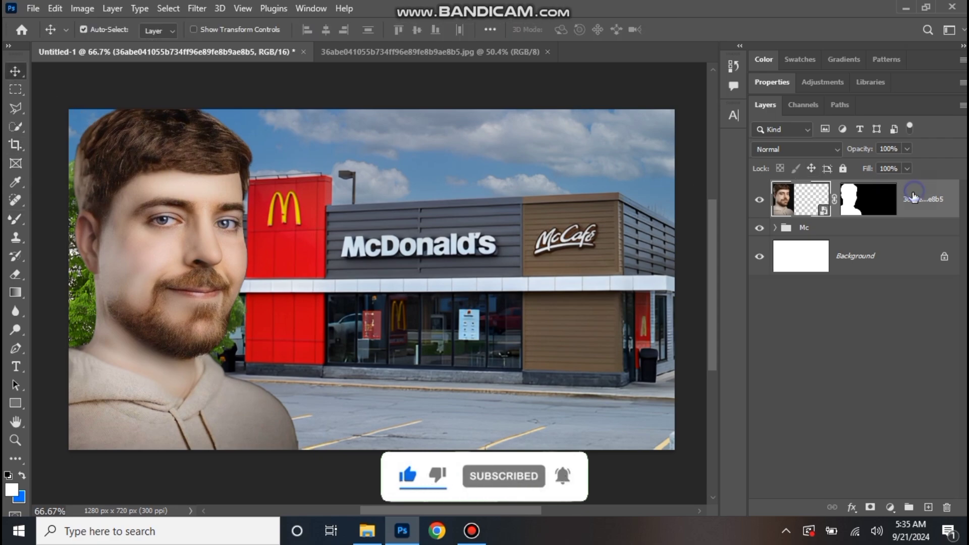
Step: Add an Exposure adjustment layer above the portrait with exposure +0.47 and invert its mask to black
left_click(890, 507)
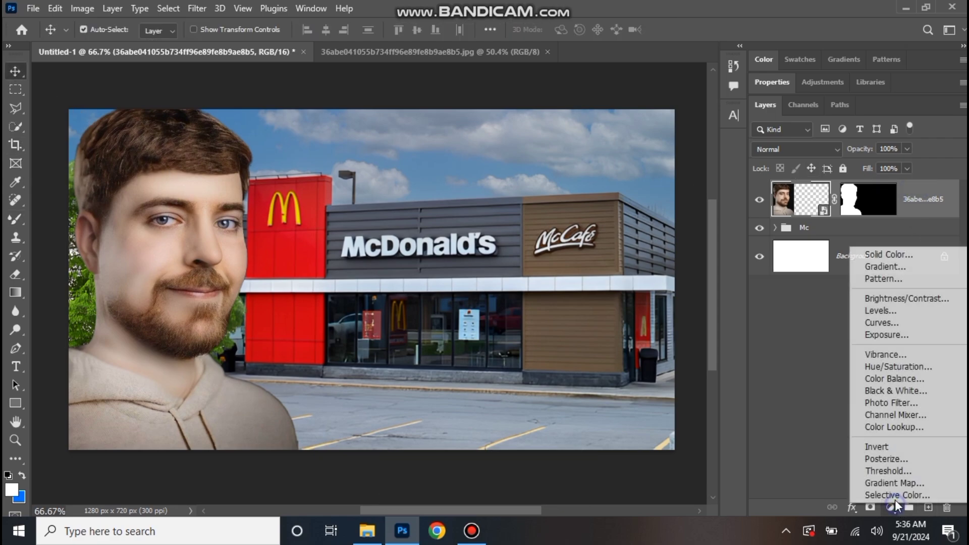
left_click(888, 335)
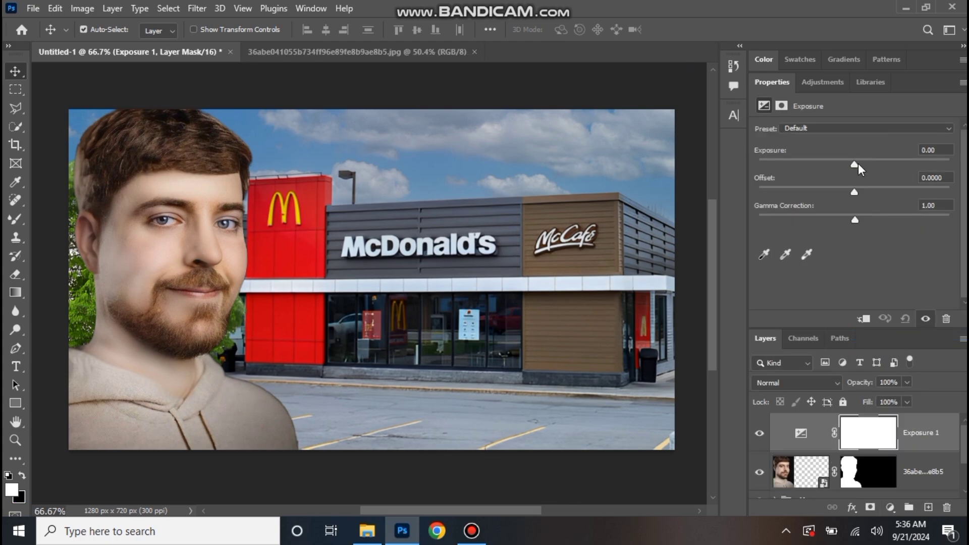
left_click_drag(859, 164, 862, 168)
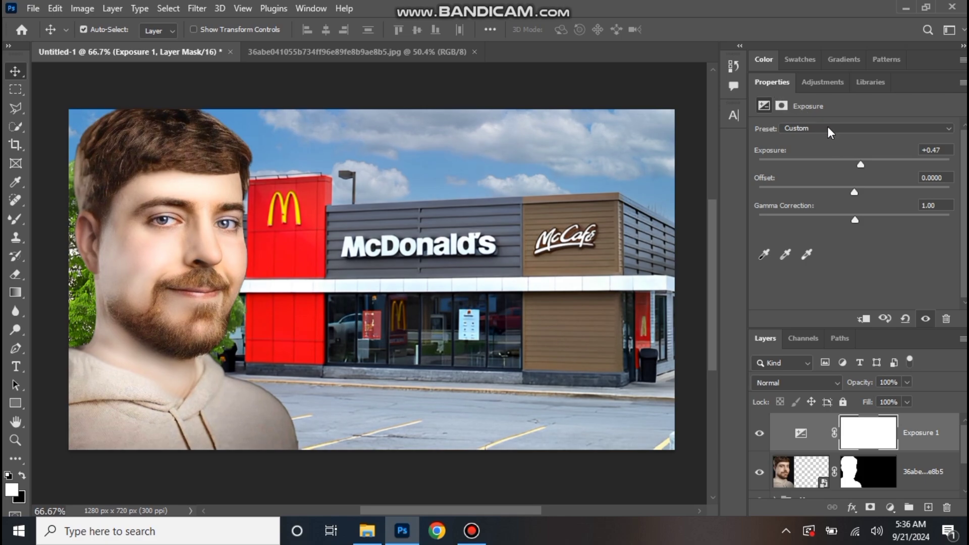
left_click(768, 82)
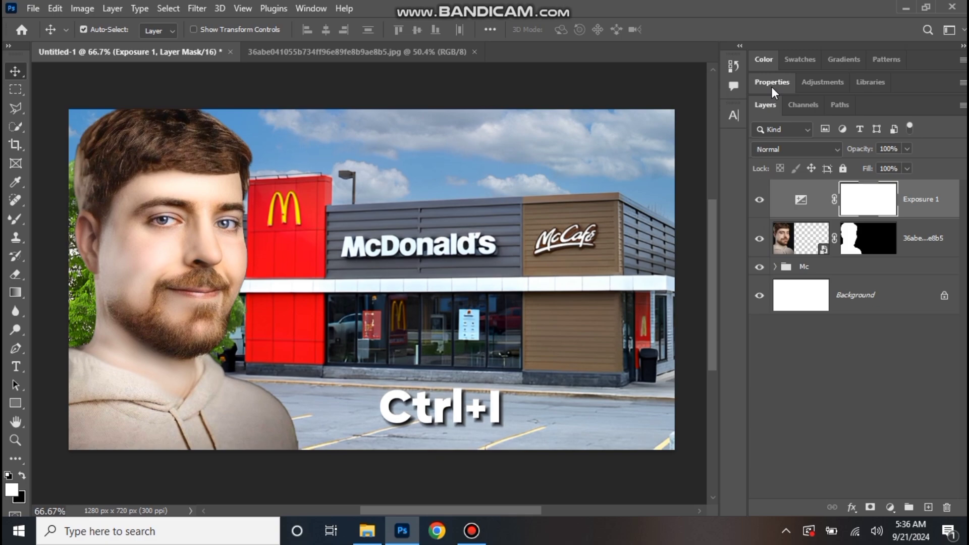
key("ctrl+i")
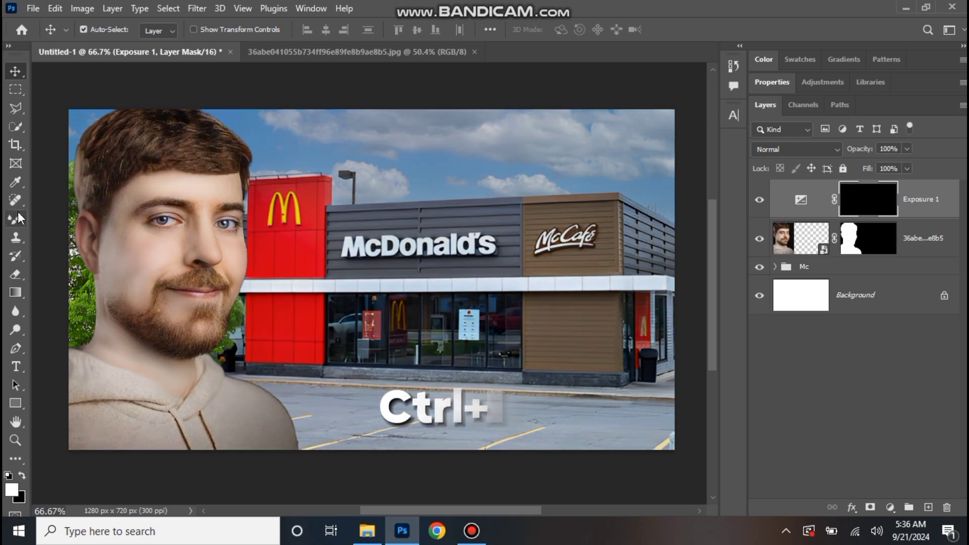
Step: Paint white with a soft brush on the Exposure mask to brighten the man's cheeks, nose and forehead
left_click_drag(15, 219, 69, 222)
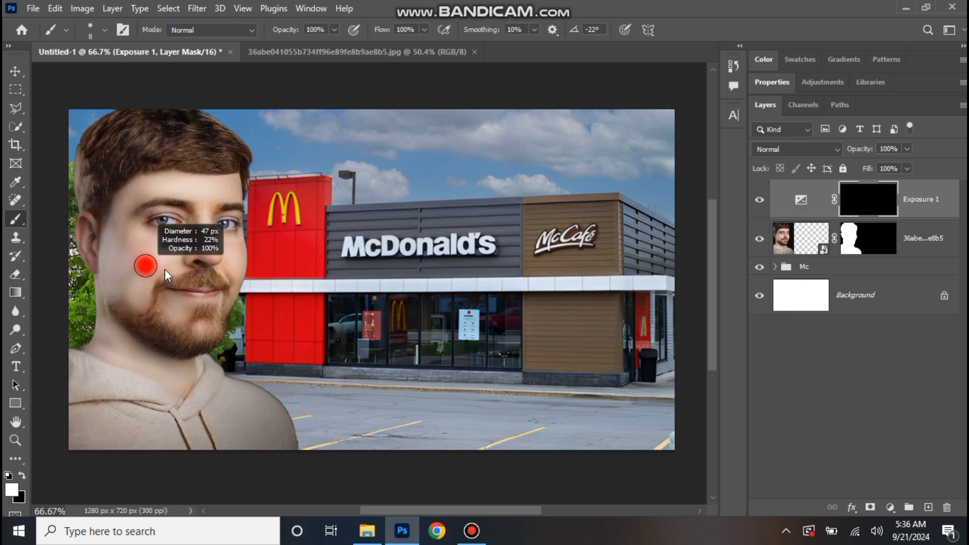
mouse_move(165, 269)
left_mouse_down()
mouse_move(150, 59)
mouse_move(157, 247)
mouse_move(206, 271)
mouse_move(211, 259)
mouse_move(197, 254)
left_mouse_up()
scroll(157, 247, "up", 1)
scroll(162, 242, "up", 2)
left_click(174, 281)
left_click(162, 287)
left_click(145, 291)
left_click(140, 324)
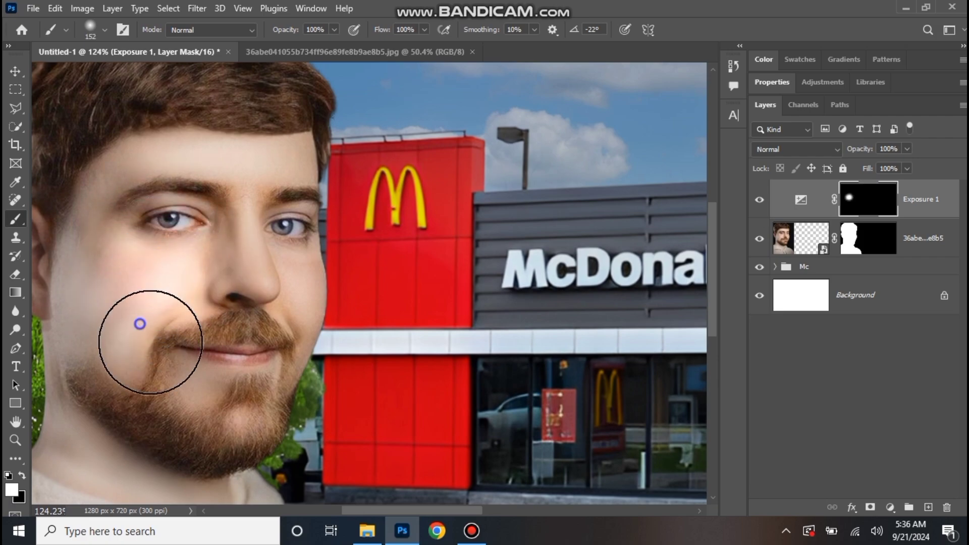
mouse_move(260, 234)
left_mouse_down()
mouse_move(225, 219)
mouse_move(242, 222)
mouse_move(258, 297)
mouse_move(256, 276)
left_mouse_up()
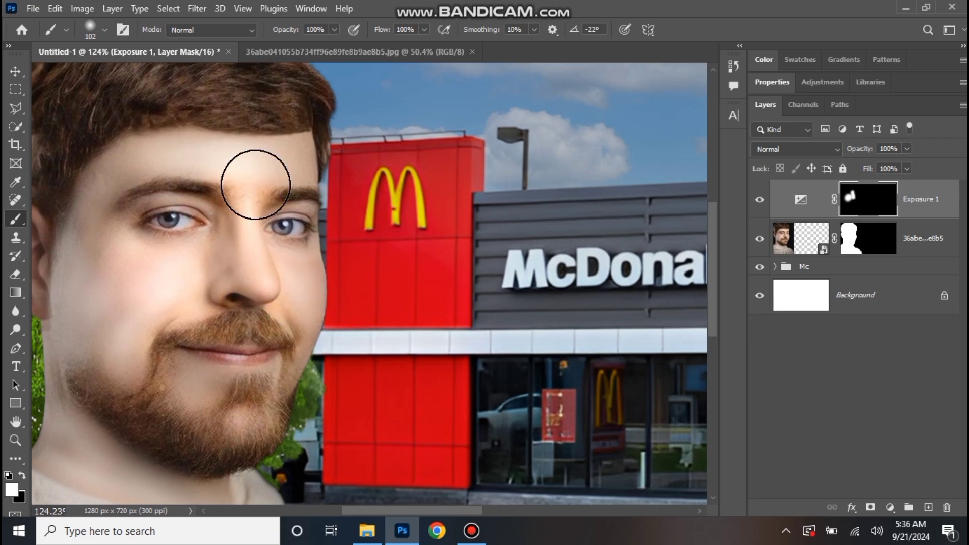
left_click_drag(191, 147, 113, 162)
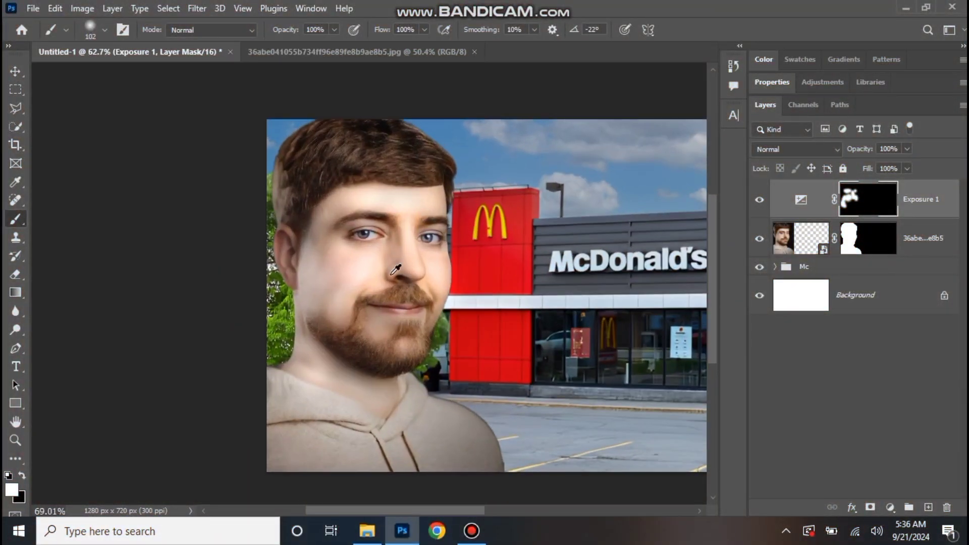
scroll(391, 274, "up", 1)
left_click(11, 72)
scroll(333, 173, "down", 2)
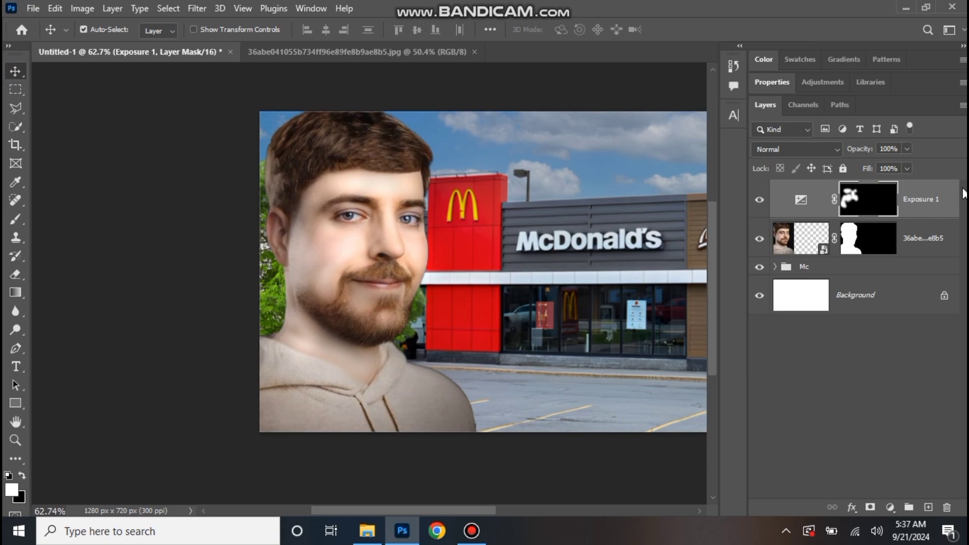
Step: Add a Hue/Saturation adjustment layer directly above the portrait with saturation +25 and invert its mask to black
left_click(943, 243)
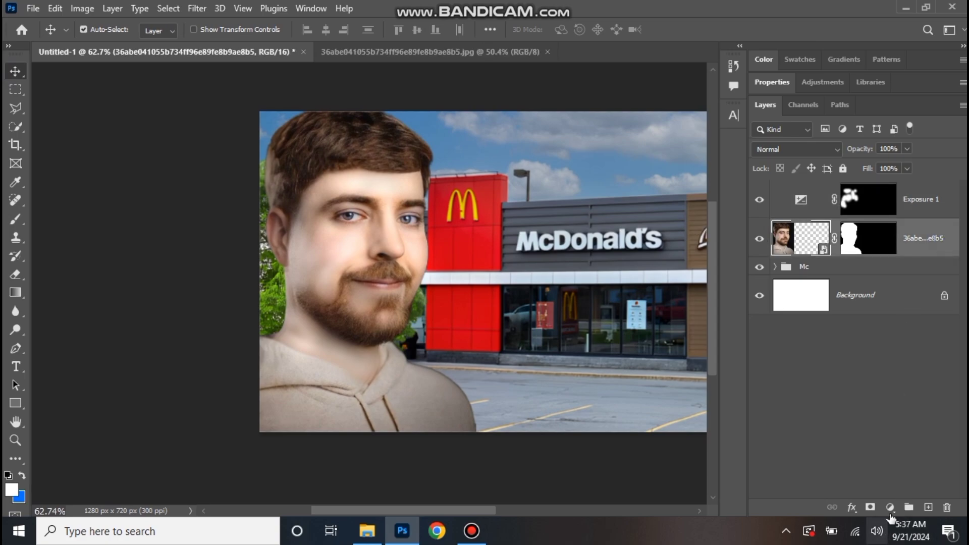
left_click(891, 507)
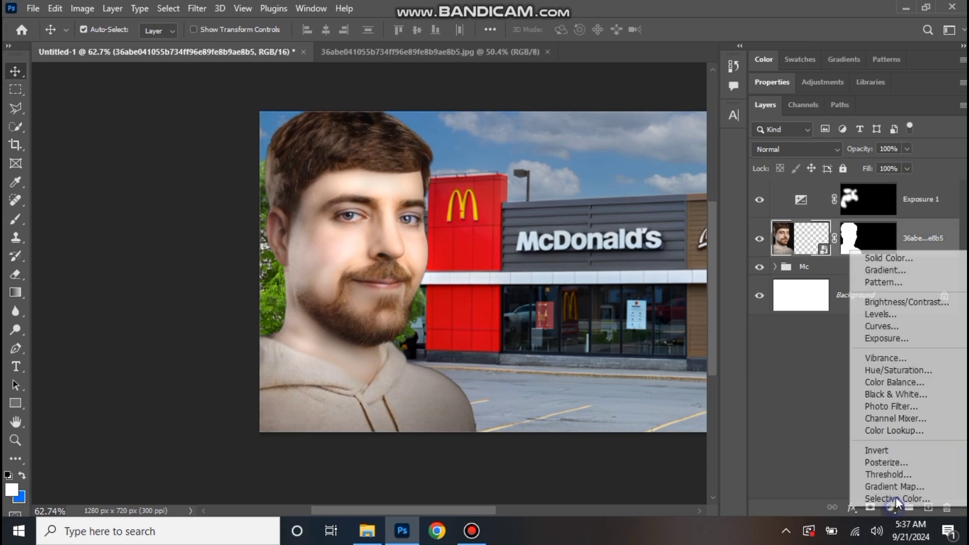
left_click(901, 373)
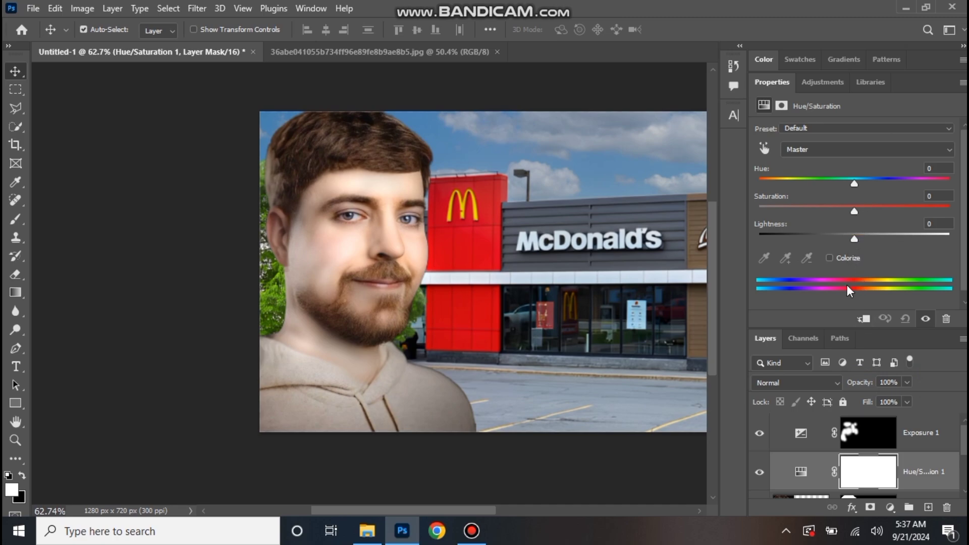
left_click_drag(853, 211, 865, 218)
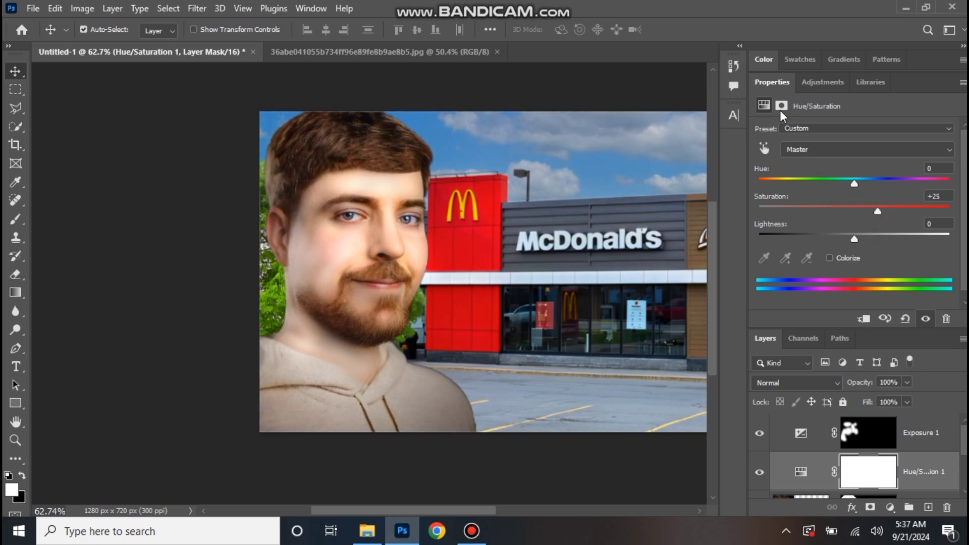
double_click(770, 82)
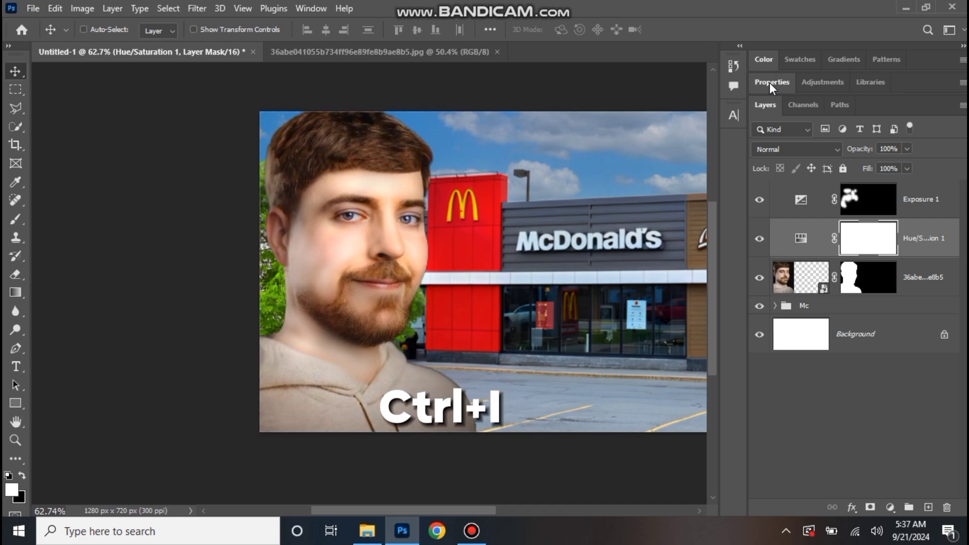
key("ctrl+i")
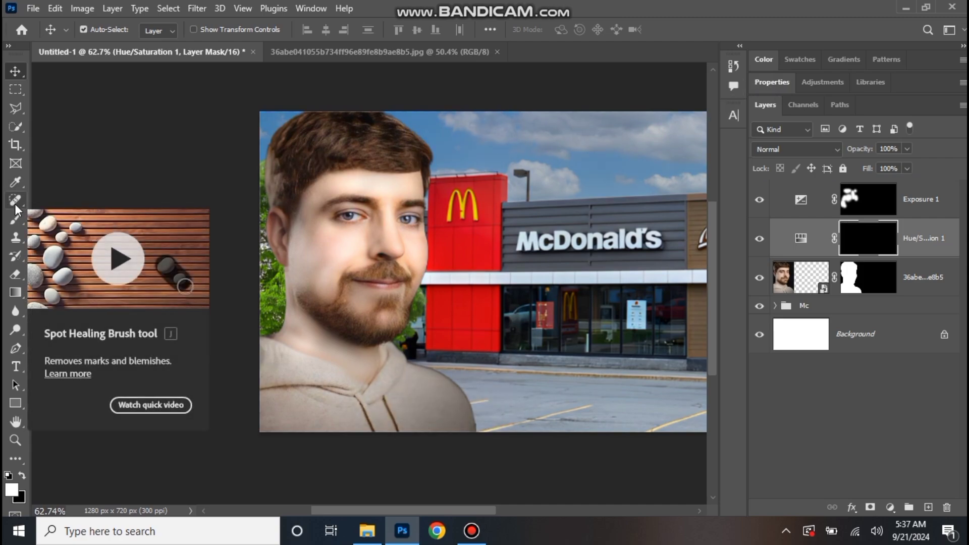
Step: Paint white with a 10 px brush on the Hue/Saturation mask over the man's lips to enrich their color
left_click(8, 228)
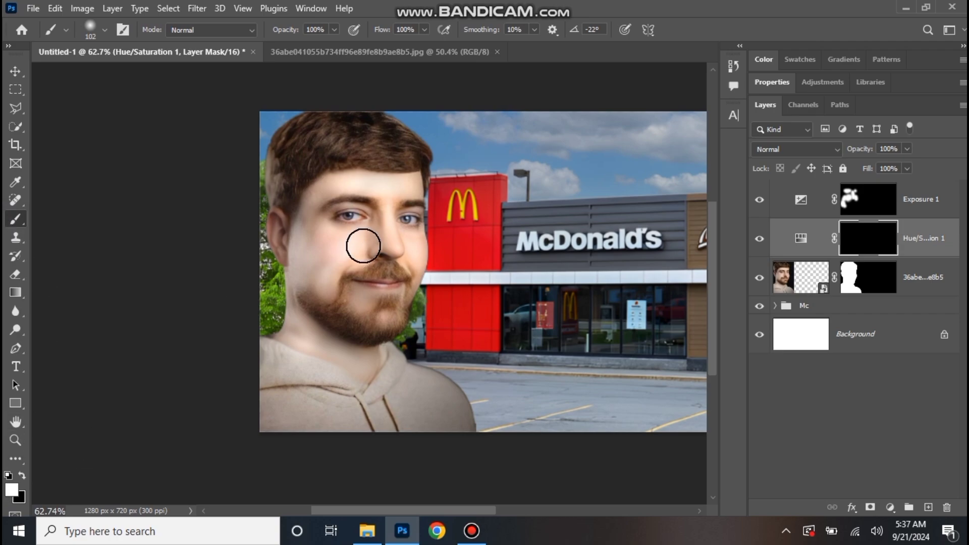
scroll(364, 246, "up", 7)
mouse_move(364, 325)
left_mouse_down()
mouse_move(334, 322)
mouse_move(401, 333)
left_mouse_up()
scroll(374, 325, "up", 10)
scroll(410, 315, "up", 1)
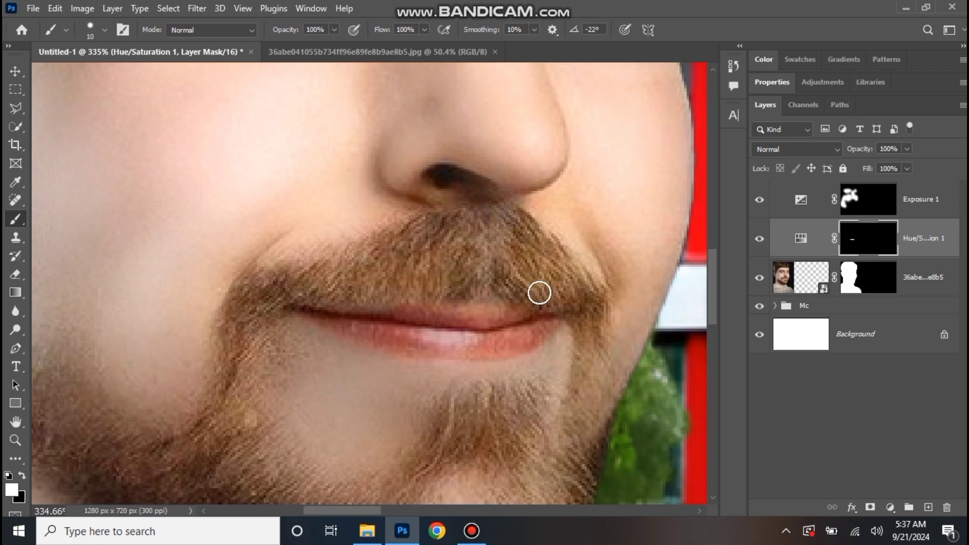
scroll(539, 292, "down", 10, "alt")
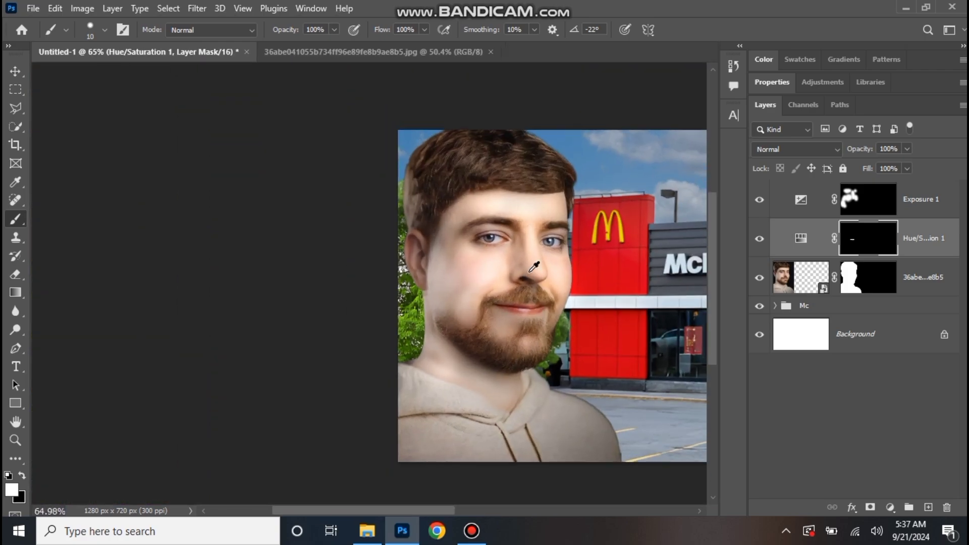
scroll(534, 267, "up", 10)
left_click(857, 200)
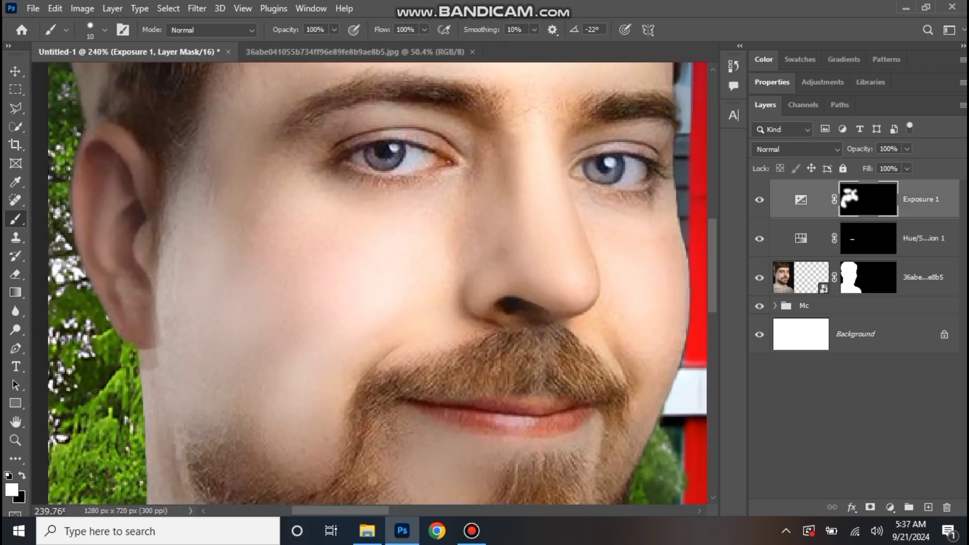
left_click(894, 239)
scroll(558, 232, "down", 8)
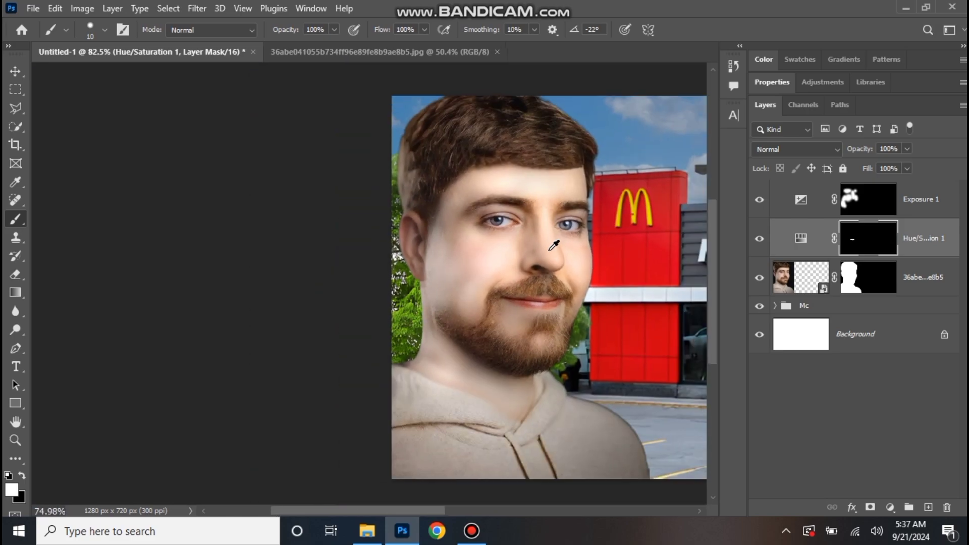
Step: Place the men's suit image as a new layer above the Exposure adjustment and flip it horizontally
left_click_drag(555, 236, 303, 242)
key("v")
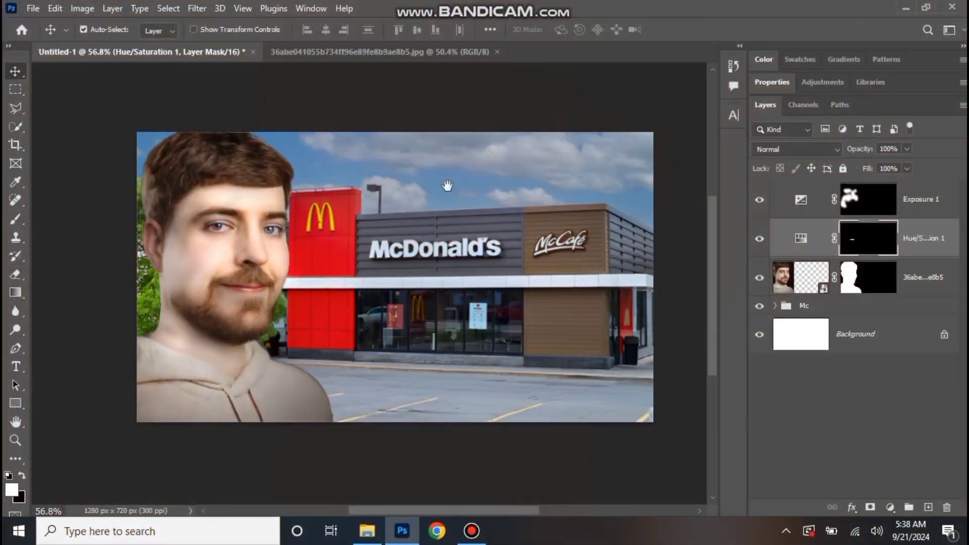
left_click(894, 194)
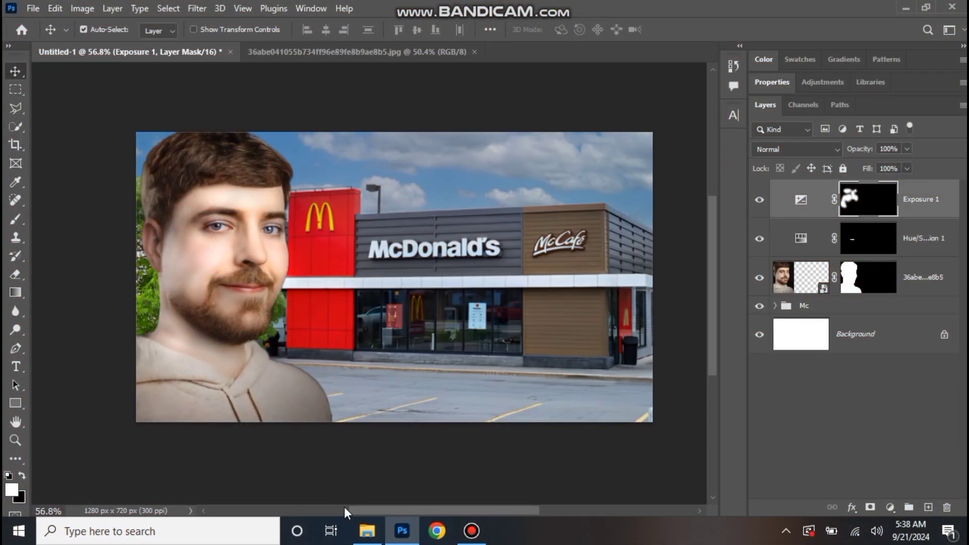
mouse_move(367, 534)
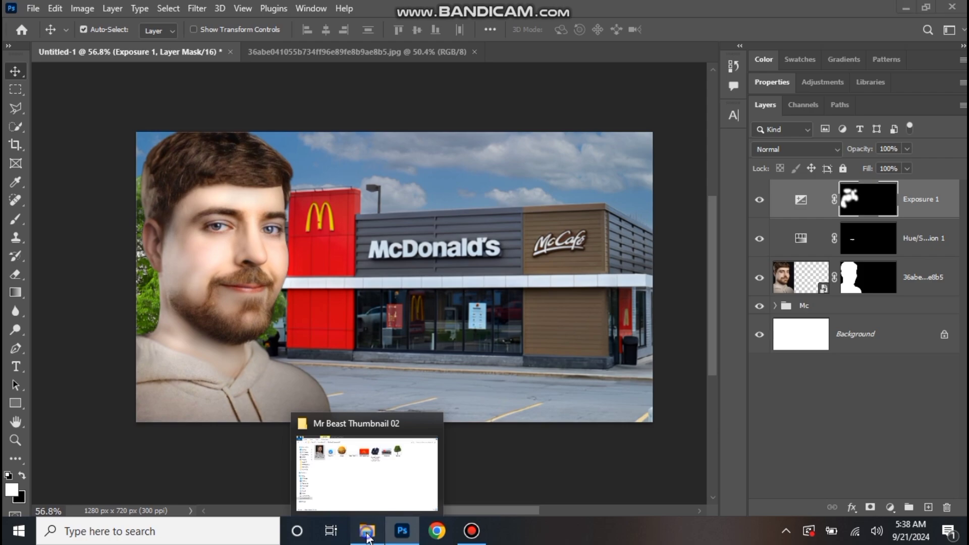
left_click(364, 470)
left_click_drag(544, 130, 398, 415)
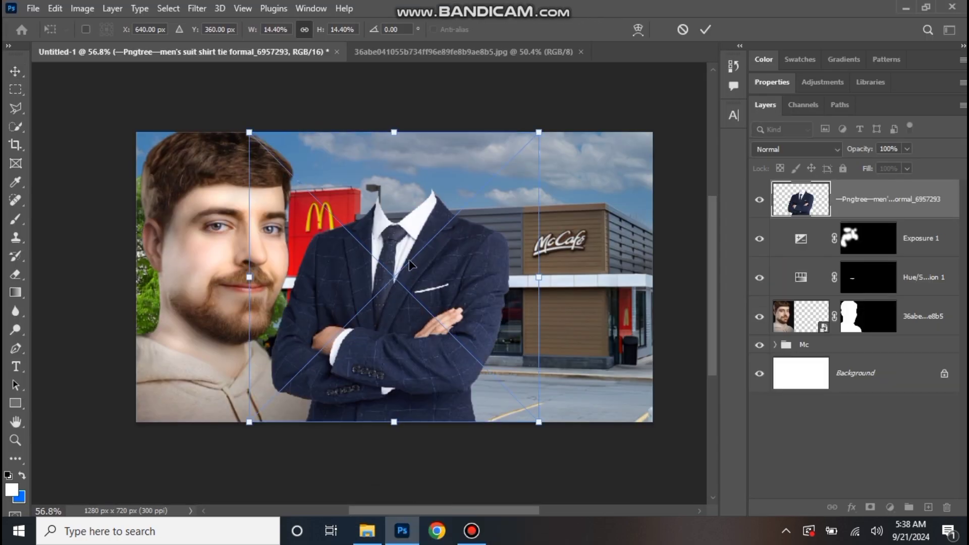
right_click(410, 404)
left_click(454, 496)
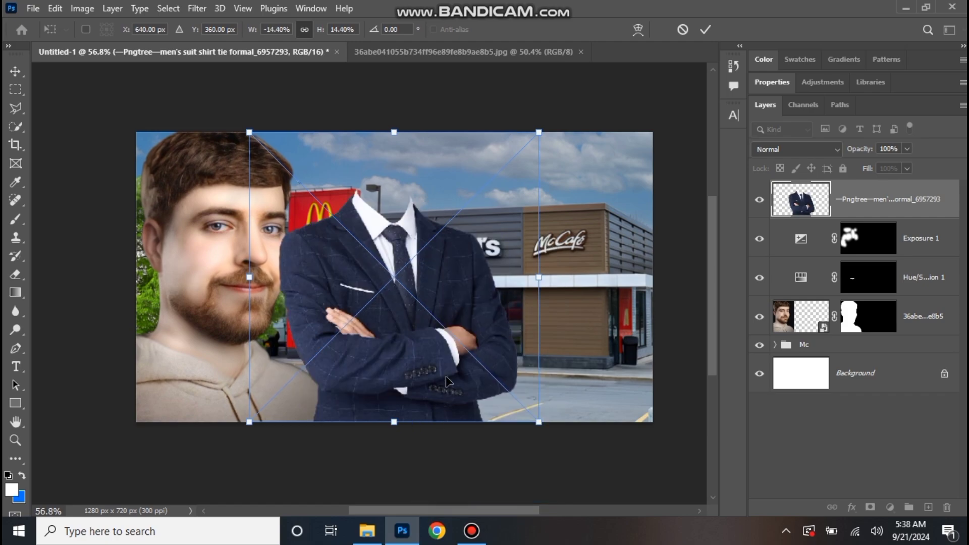
Step: Scale the suit to 25.2% and position it over the man's shoulders with the collar around his neck
left_click_drag(394, 407, 249, 454)
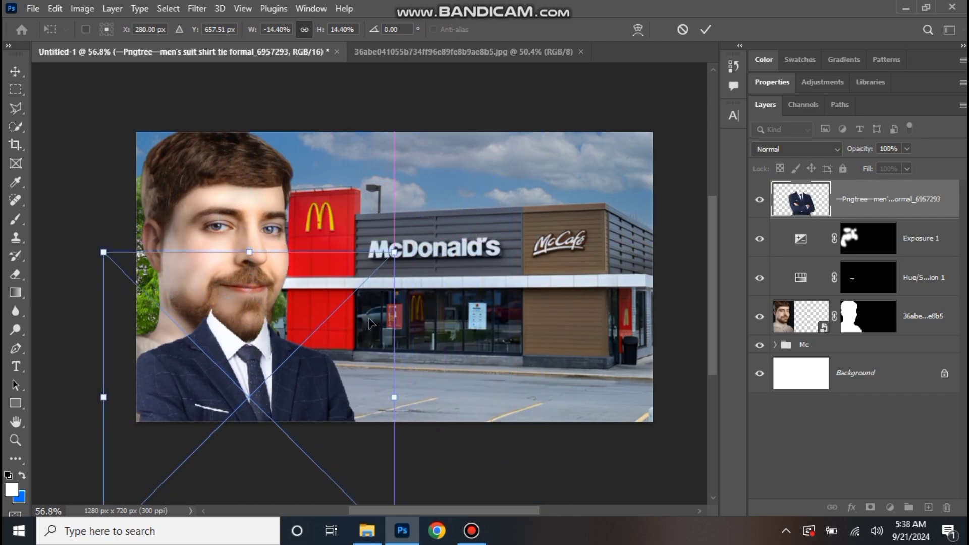
left_click_drag(394, 250, 476, 158)
left_click_drag(351, 373, 405, 295)
left_click_drag(450, 238, 475, 216)
left_click_drag(324, 338, 334, 344)
key("Return")
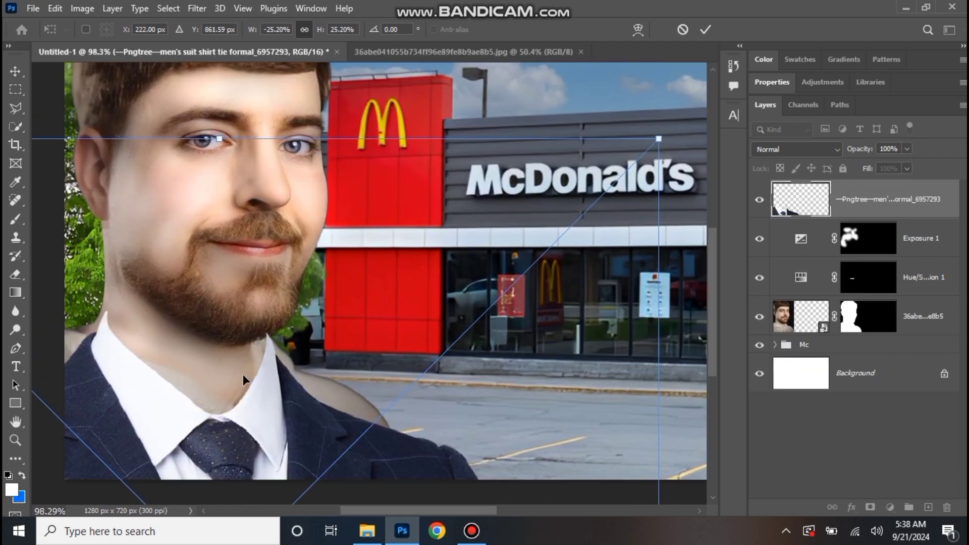
left_click_drag(247, 392, 237, 391)
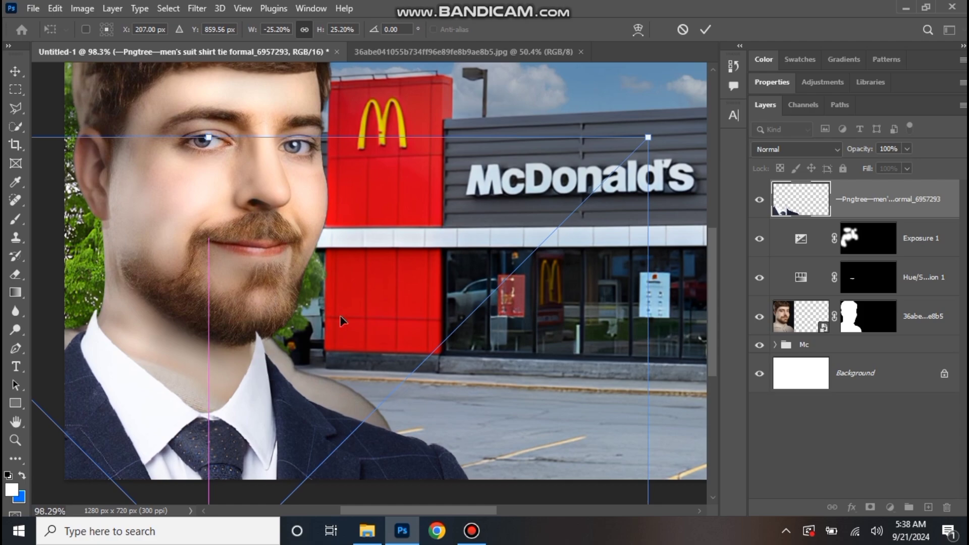
Step: Apply a Perspective transform that lowers the suit's upper right corner, shift the suit to fit the neck, and commit the placement
scroll(340, 315, "down", 3)
right_click(378, 289)
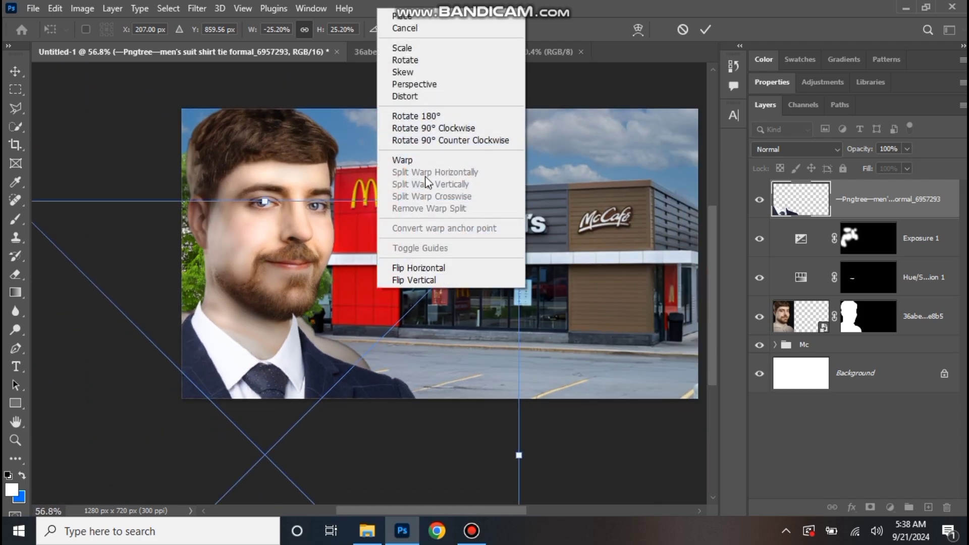
left_click(413, 84)
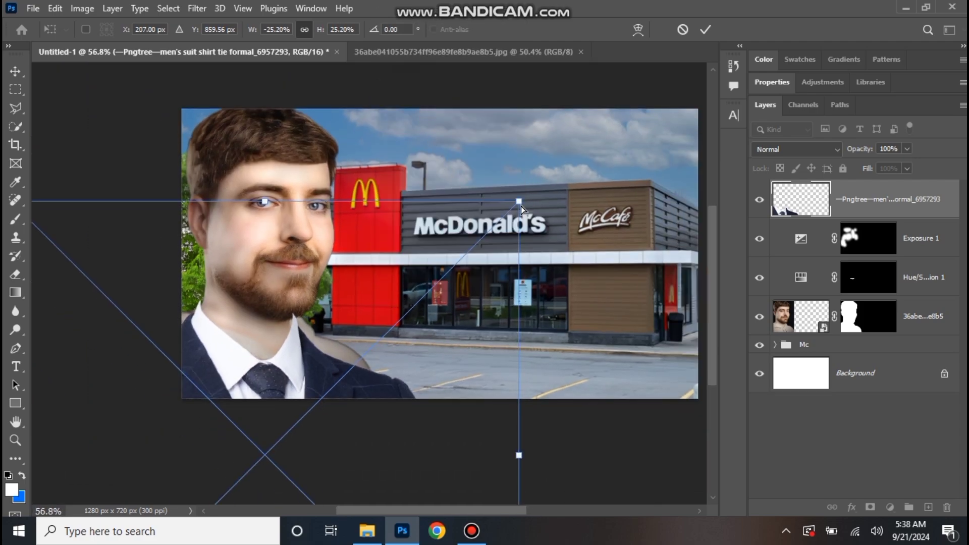
left_click_drag(519, 203, 518, 240)
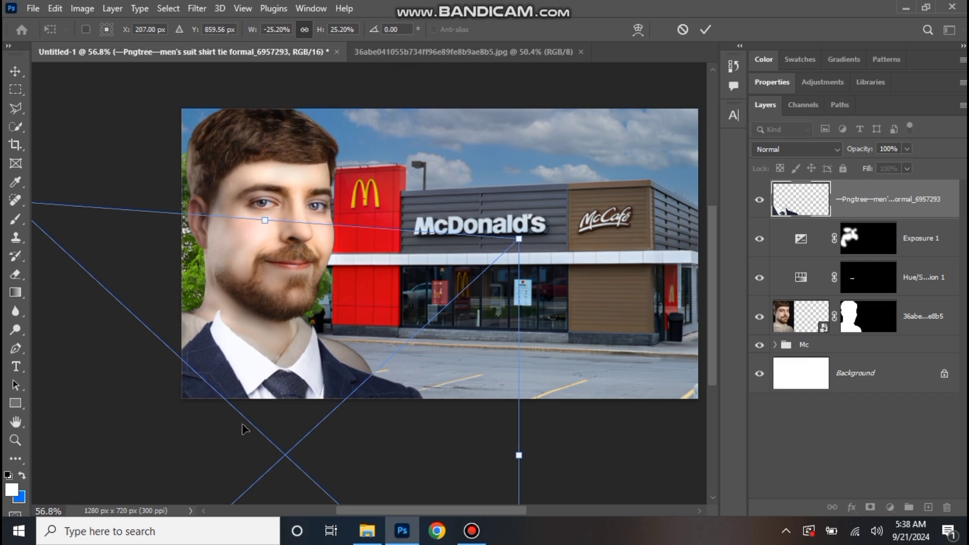
left_click_drag(292, 386, 280, 384)
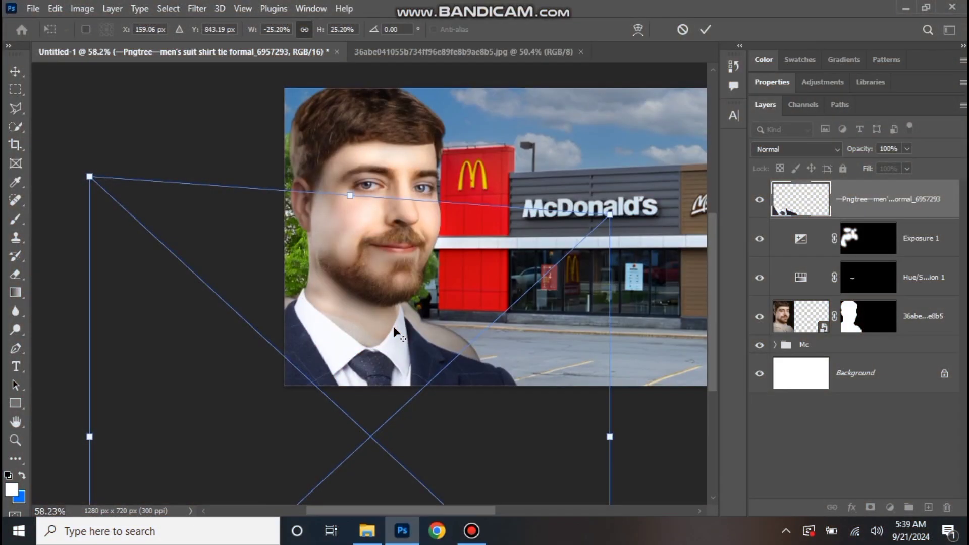
scroll(393, 326, "down", 3)
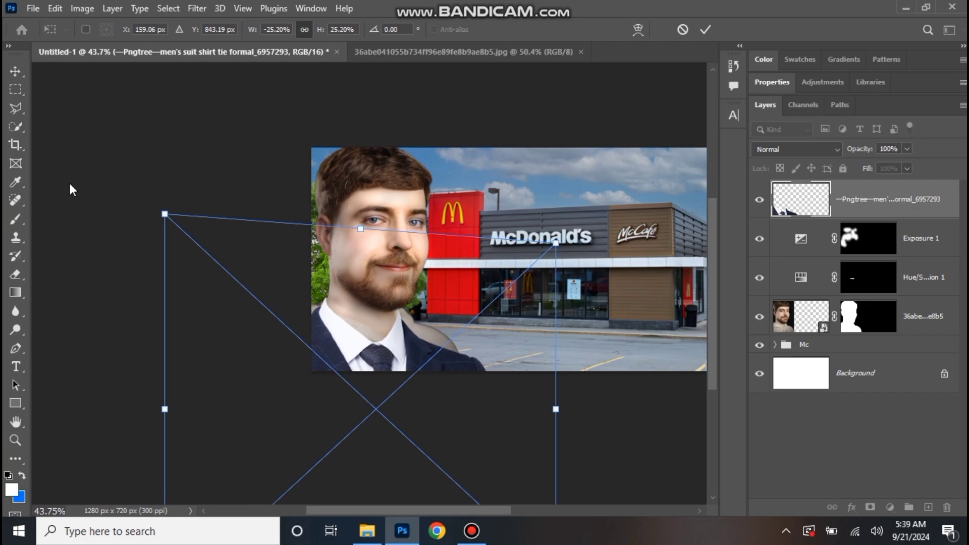
left_click(12, 74)
scroll(282, 139, "right", 2)
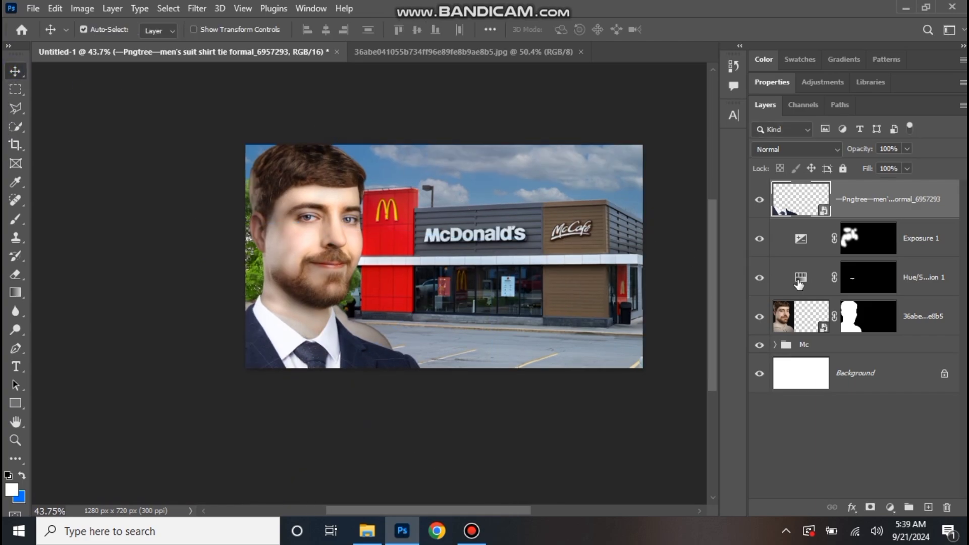
Step: Paint black on the portrait's layer mask with a 44 px brush to hide the hoodie shoulder beside the McDonald's building
left_click(870, 316)
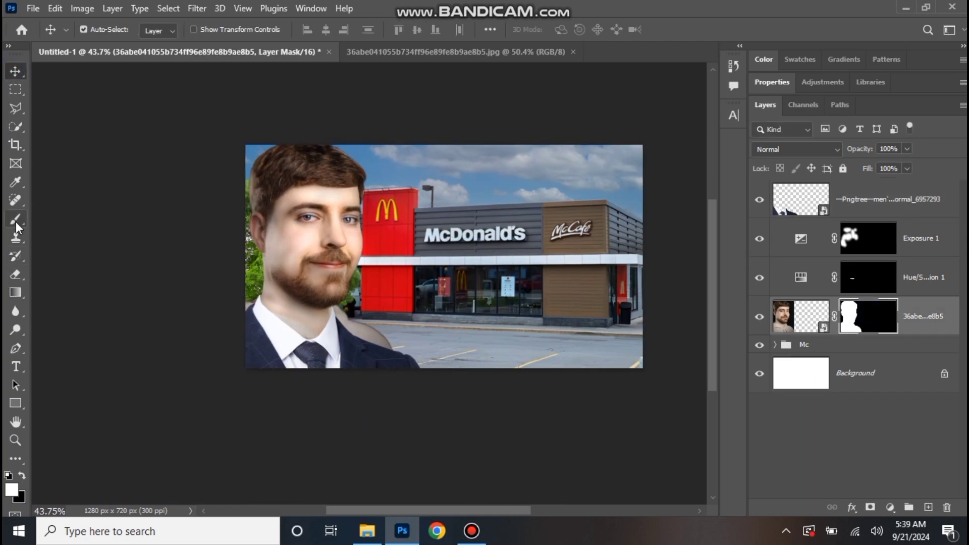
left_click_drag(15, 225, 57, 224)
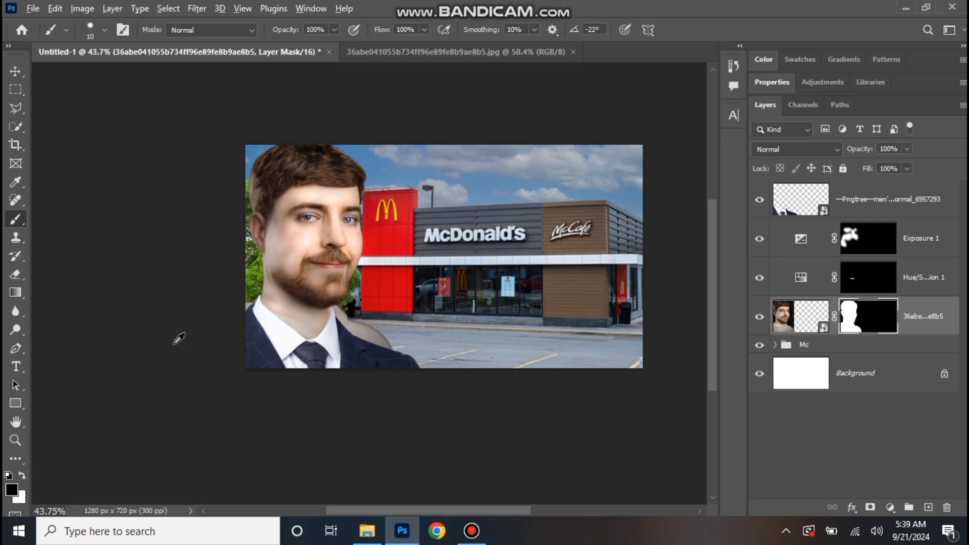
scroll(179, 338, "up", 10)
scroll(339, 334, "up", 2)
left_click_drag(257, 330, 101, 330)
scroll(316, 368, "up", 1)
right_click(283, 358, "alt")
left_click(282, 356)
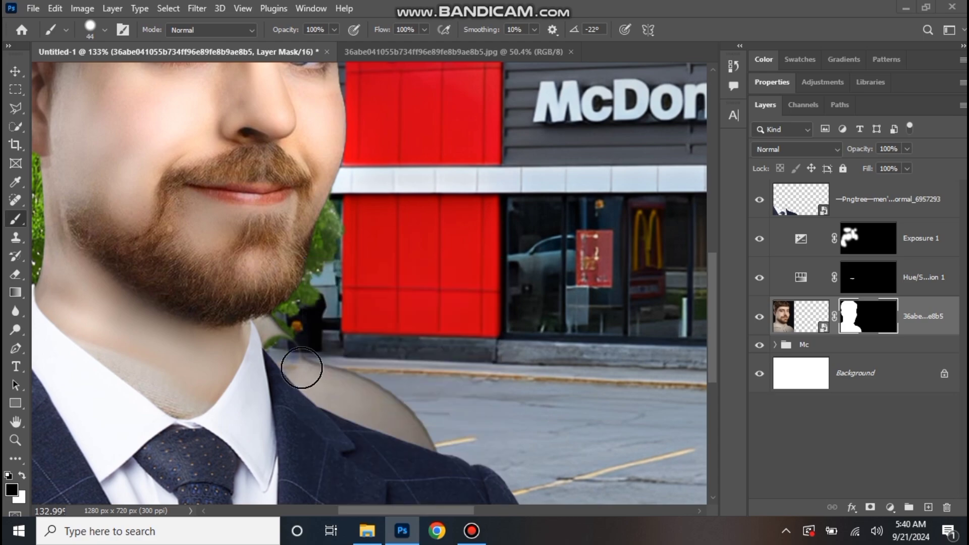
mouse_move(302, 367)
left_mouse_down()
mouse_move(313, 392)
mouse_move(362, 402)
mouse_move(415, 449)
left_mouse_up()
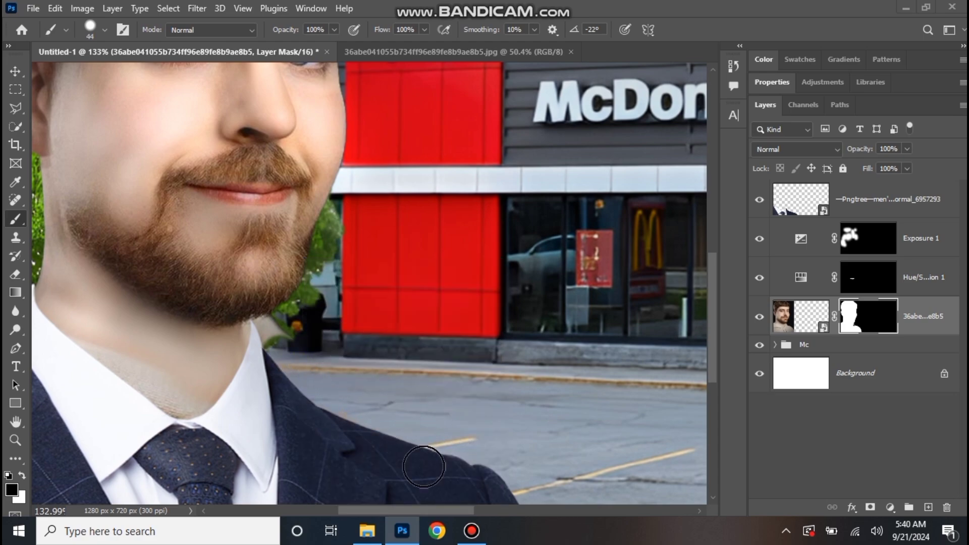
Step: Mask out the remaining hoodie edges beside both collar tips and above the shoulder at the canvas edge
scroll(273, 330, "up", 8)
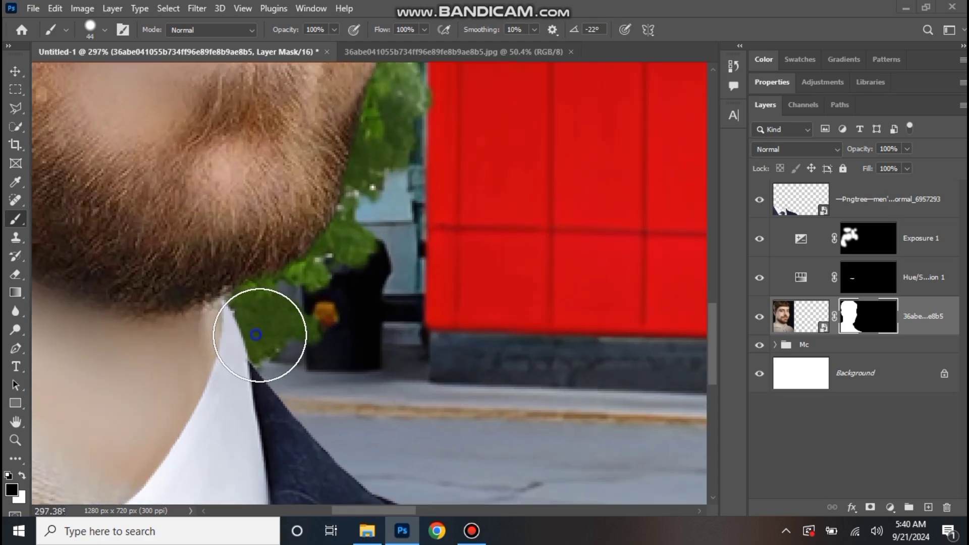
scroll(271, 322, "down", 6)
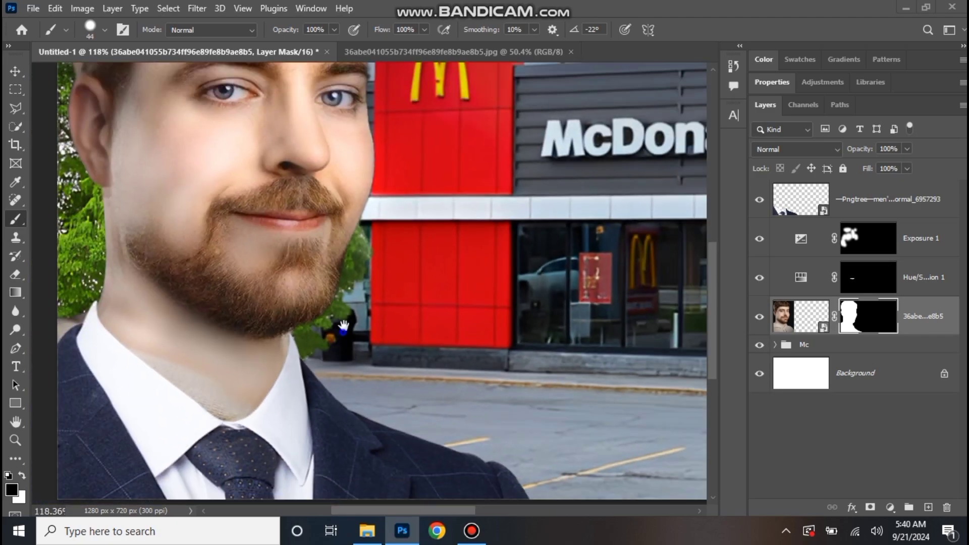
left_click_drag(344, 328, 345, 283)
left_click_drag(489, 320, 758, 312)
scroll(370, 301, "up", 5)
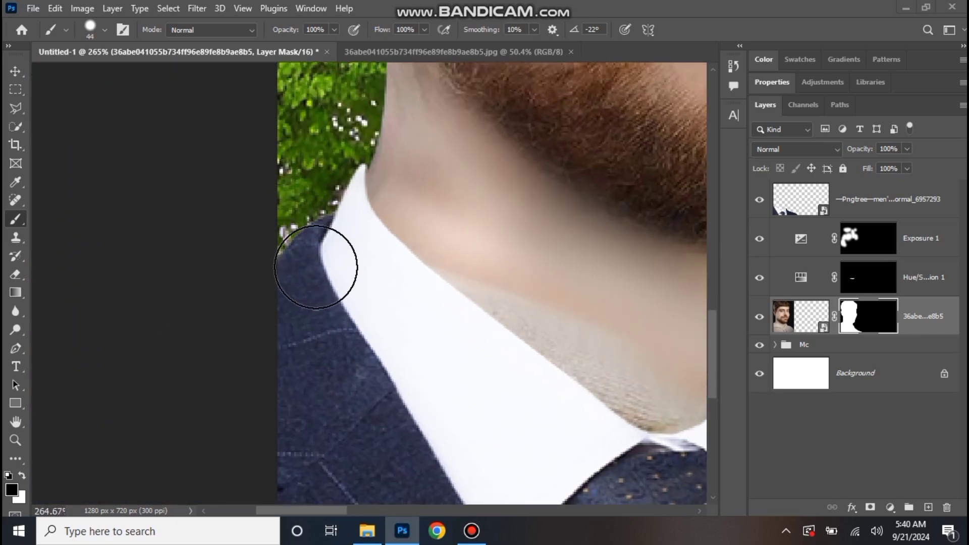
scroll(378, 289, "down", 7)
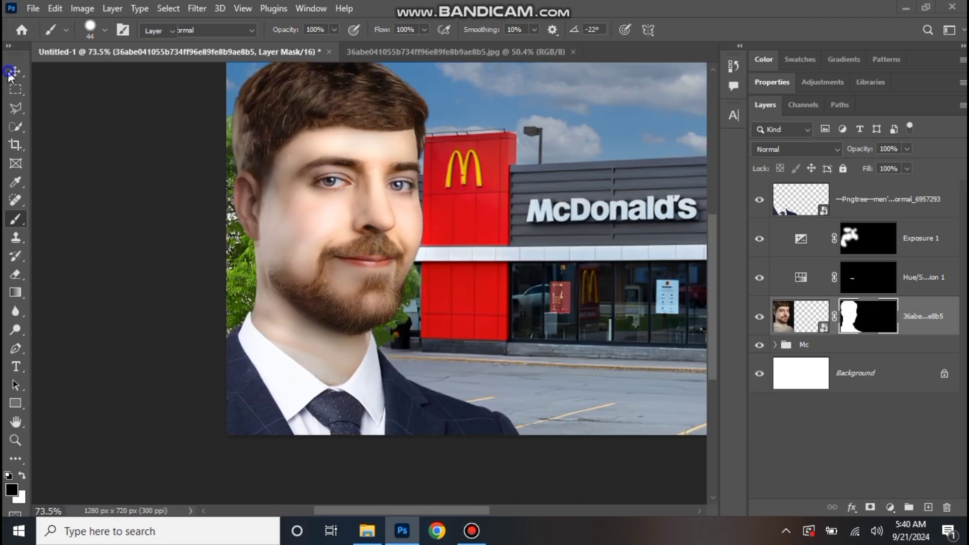
Step: Lasso a strip of smooth neck skin below the beard on the portrait layer and copy it to a new layer
left_click(11, 73)
left_click(788, 317)
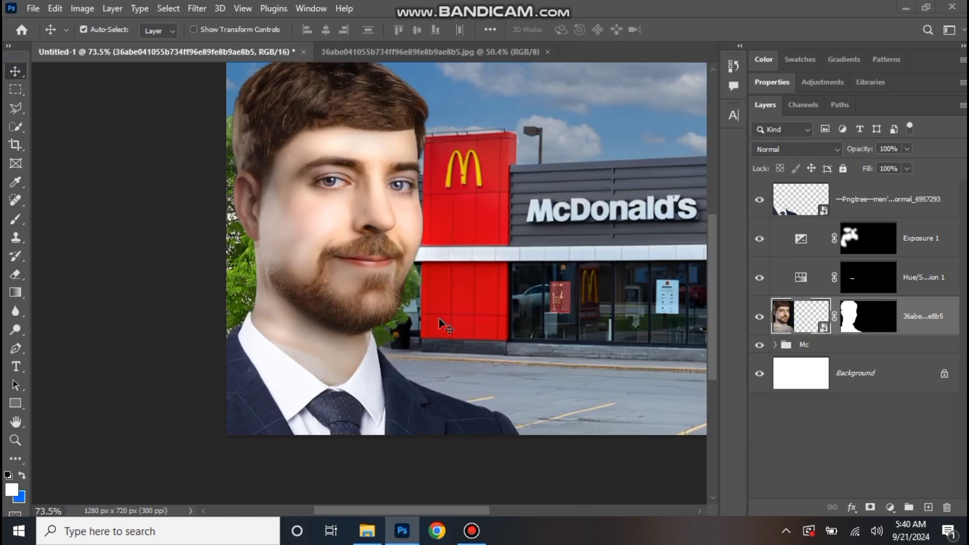
right_click(14, 115)
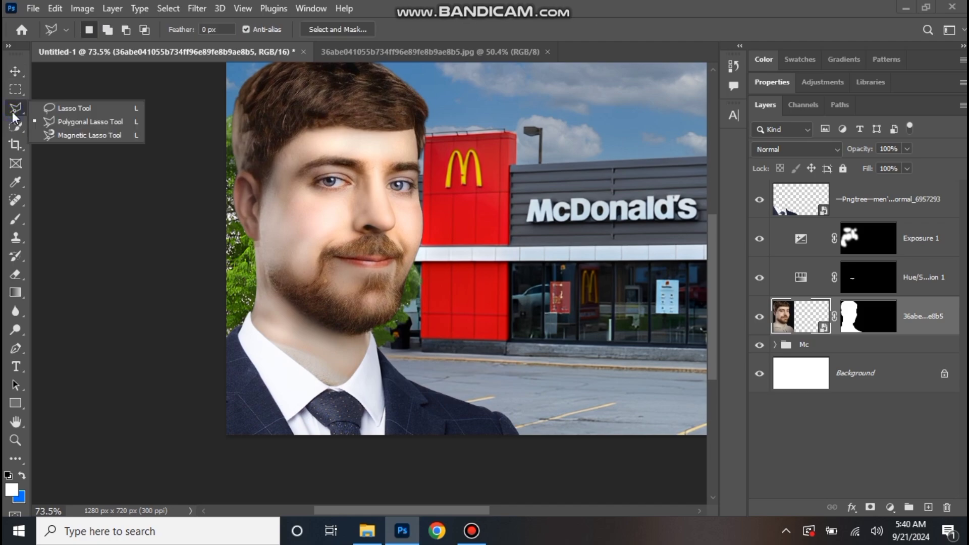
left_click(48, 104)
scroll(260, 348, "up", 2)
scroll(260, 349, "up", 1)
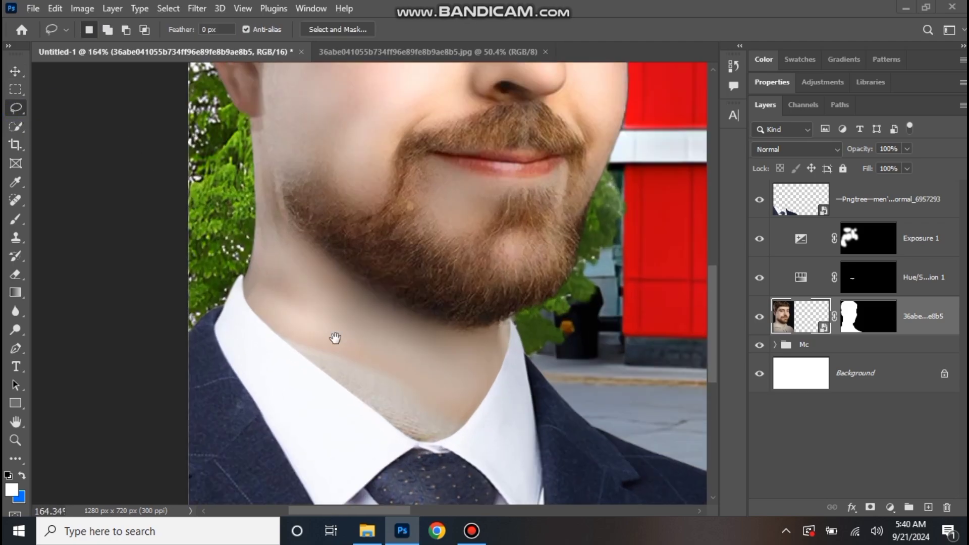
scroll(288, 336, "up", 1)
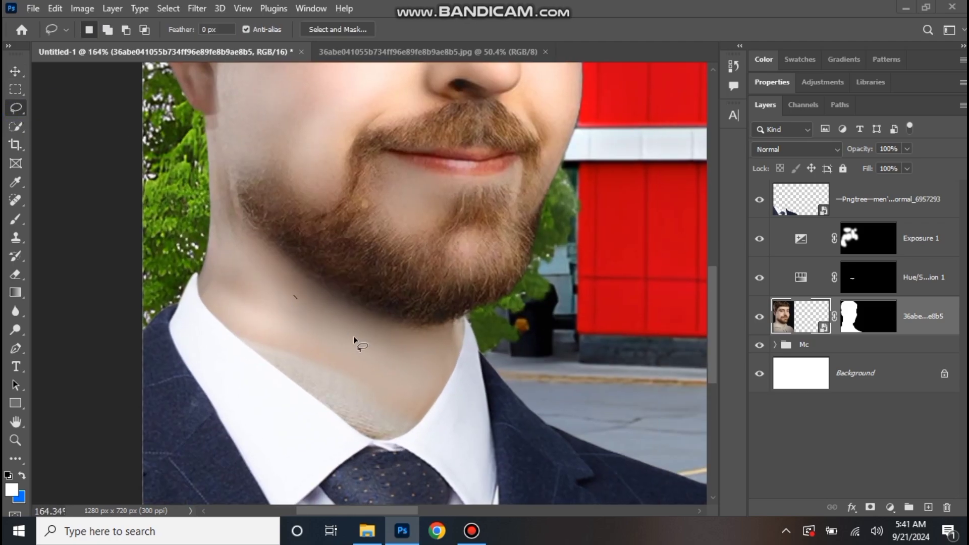
mouse_move(403, 376)
left_mouse_down()
mouse_move(402, 390)
mouse_move(339, 366)
mouse_move(281, 327)
left_mouse_up()
left_click_drag(358, 335, 397, 338)
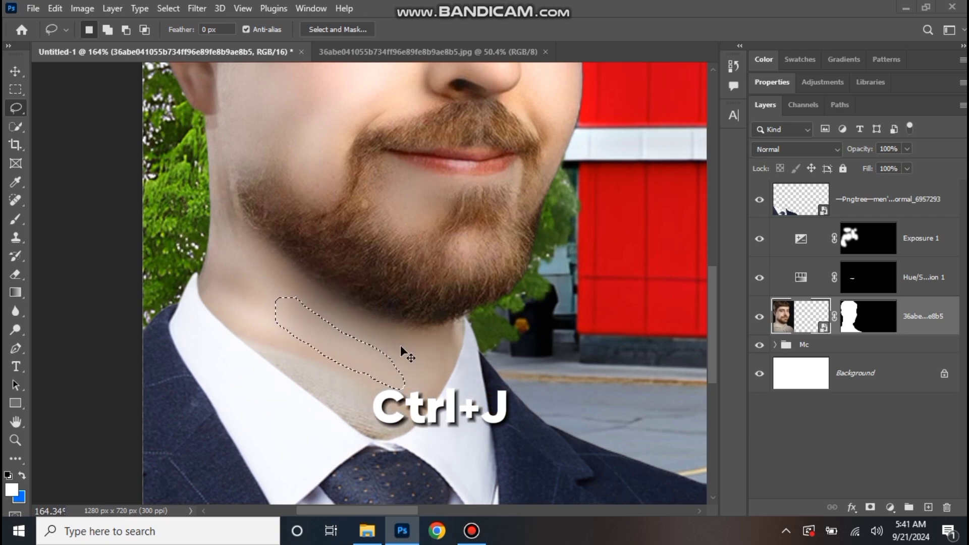
key("ctrl+j")
Step: Flip the skin patch vertically, then enlarge and position it to cover the hoodie fabric visible above the shirt collar
key("ctrl+t")
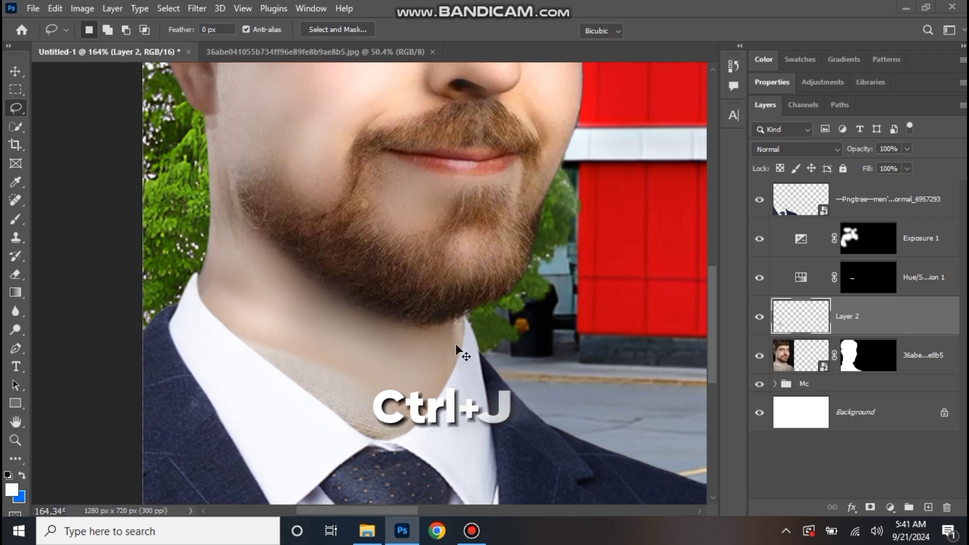
left_click_drag(371, 353, 365, 382)
right_click(366, 381)
left_click(388, 374)
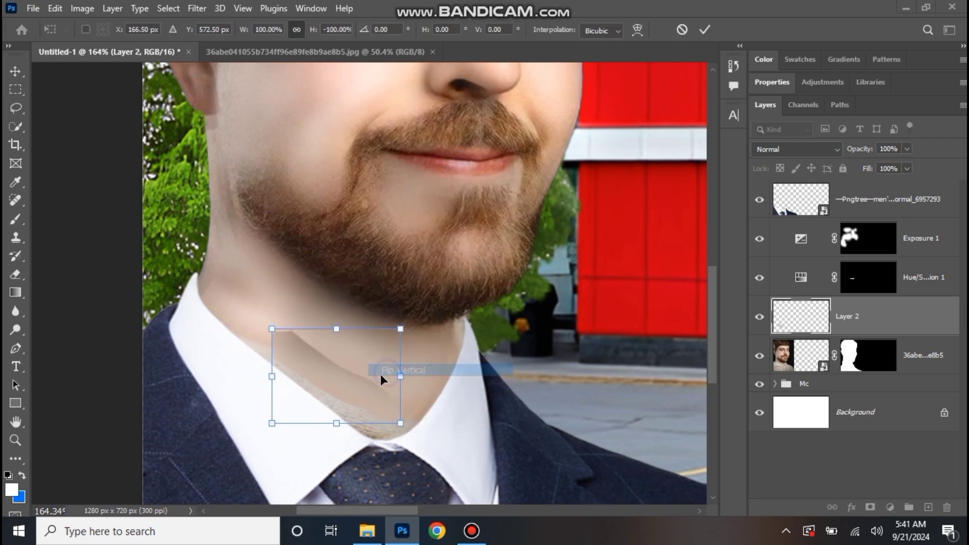
left_click_drag(406, 313, 454, 436)
left_click_drag(405, 421, 444, 447)
left_click_drag(371, 404, 356, 431)
left_click_drag(389, 383, 480, 475)
left_click_drag(368, 392, 362, 384)
left_click(16, 72)
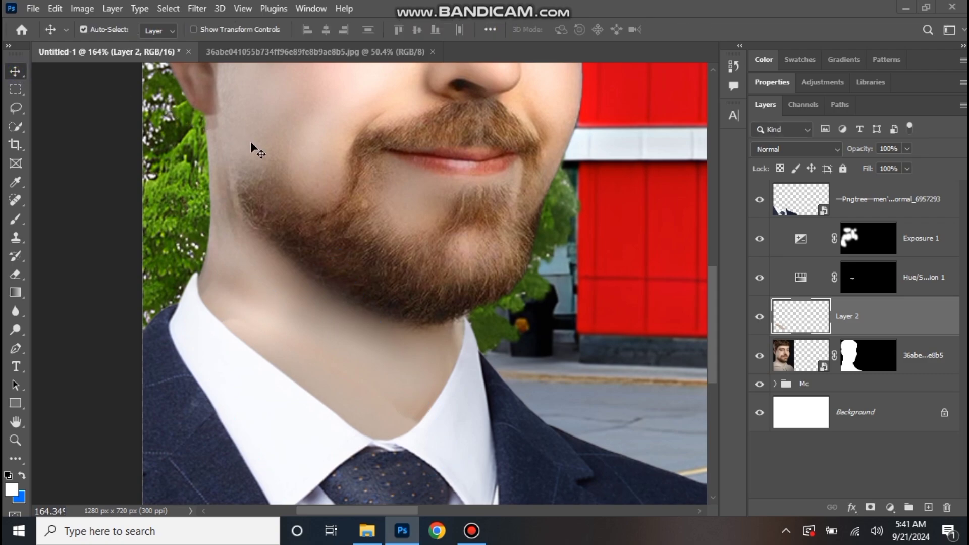
Step: Soften the skin patch's edges with a 21 px soft Eraser so it blends into the neck
left_click(16, 275)
left_click_drag(278, 344, 190, 328)
scroll(256, 319, "up", 5)
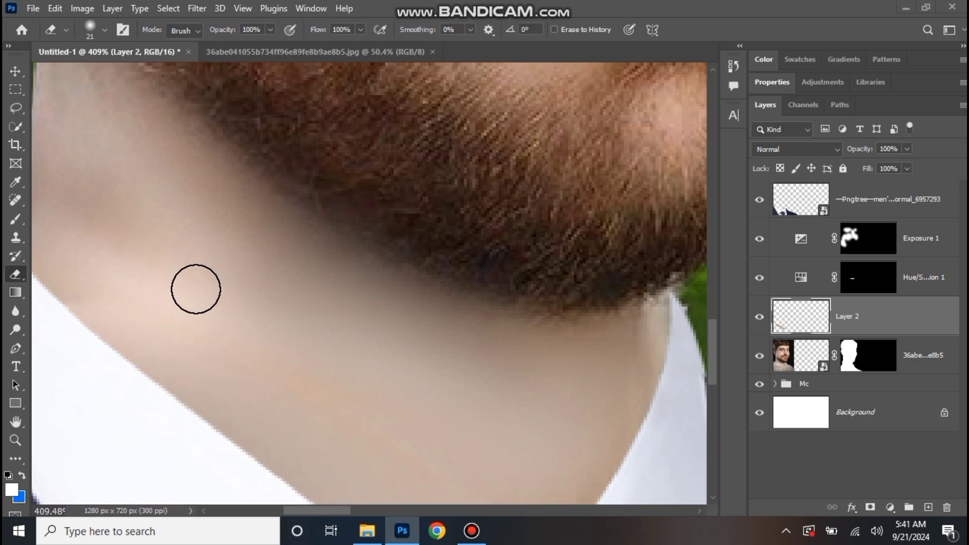
left_click_drag(512, 483, 422, 392)
left_click_drag(275, 266, 395, 311)
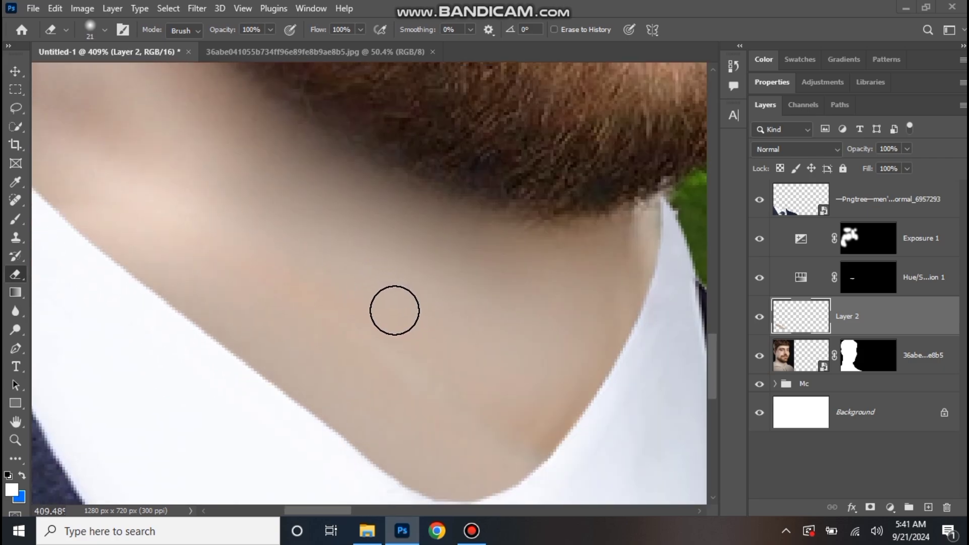
scroll(214, 212, "down", 5)
scroll(180, 320, "up", 3)
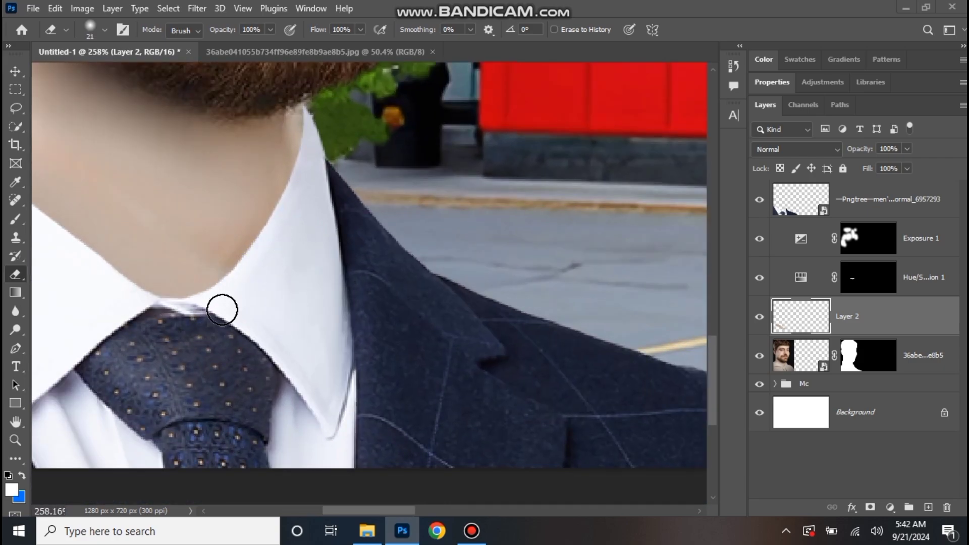
left_click(15, 71)
scroll(372, 192, "down", 2)
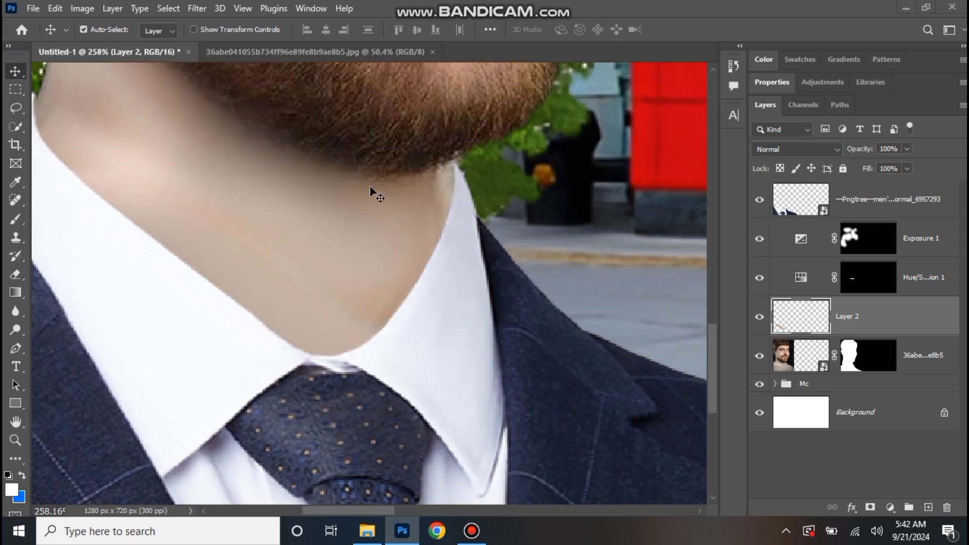
scroll(371, 200, "down", 2)
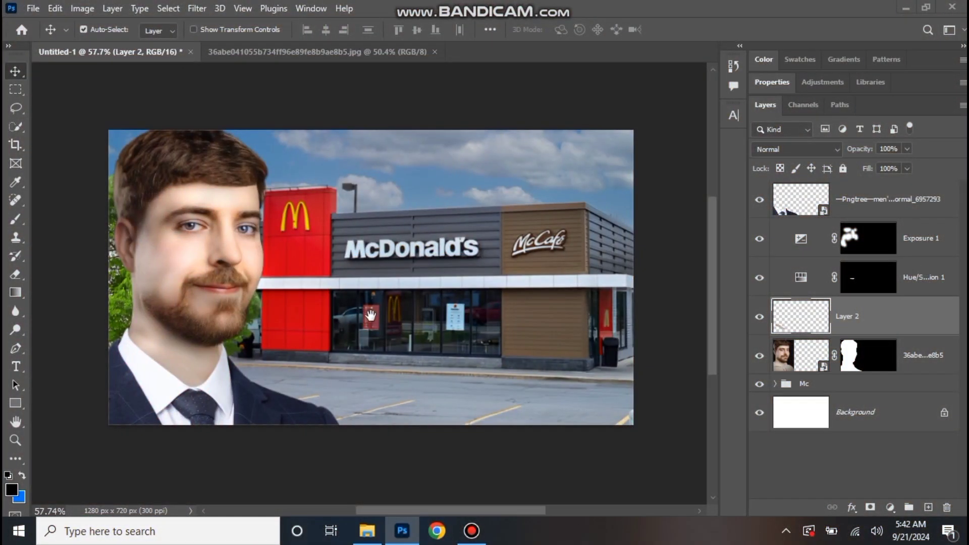
Step: Add a layer above the Exposure adjustment and paint a black shadow on the neck along the shirt collar with a 43 px soft brush
left_click_drag(371, 316, 420, 316)
left_click(868, 237)
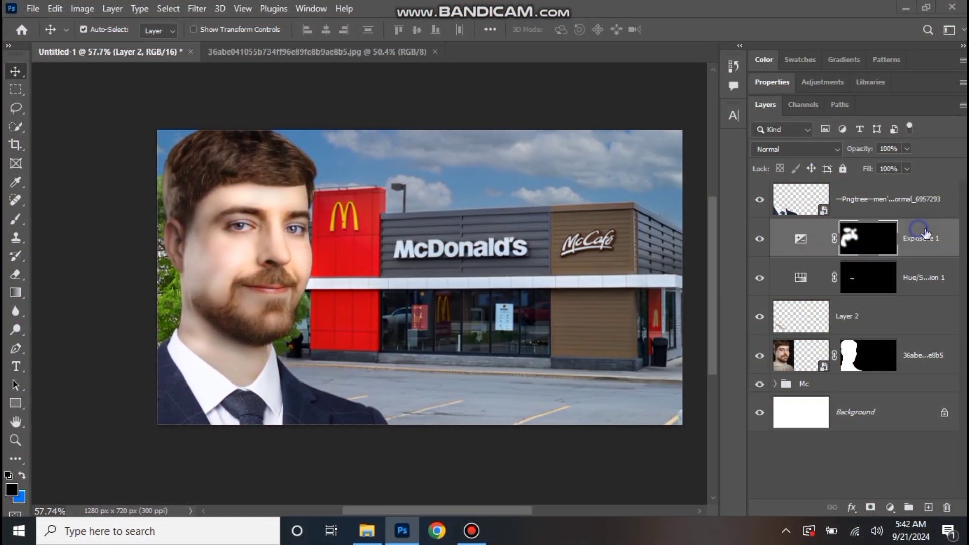
left_click(928, 507)
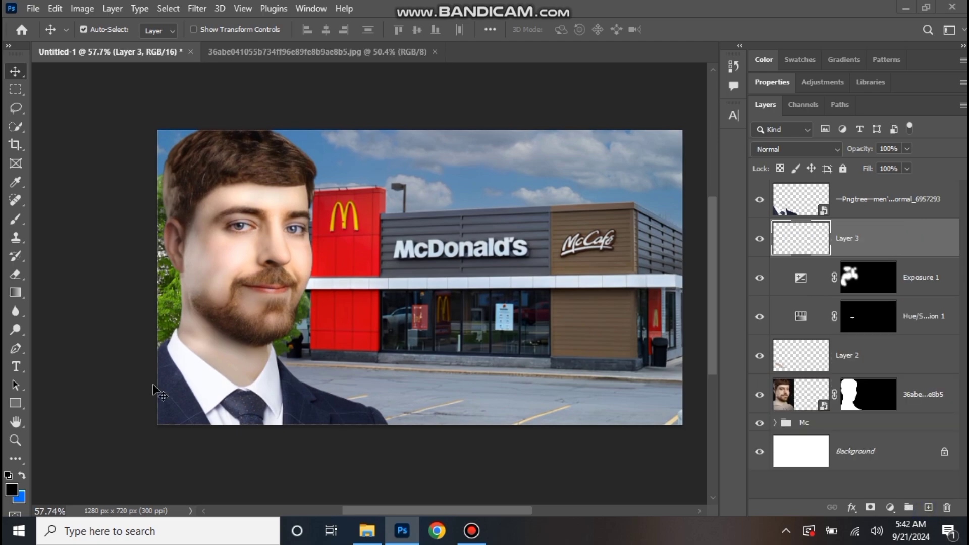
left_click(16, 220)
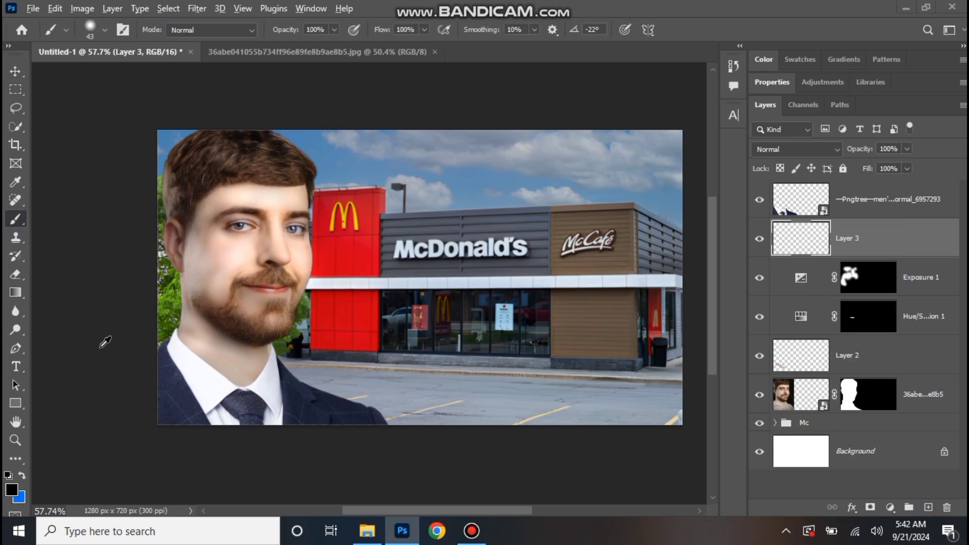
scroll(195, 340, "up", 5)
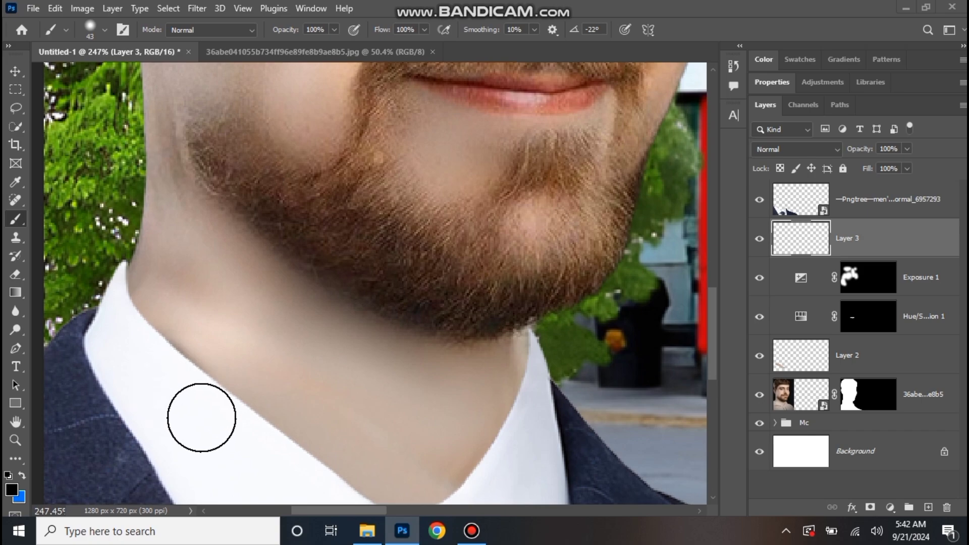
left_click_drag(201, 418, 297, 492)
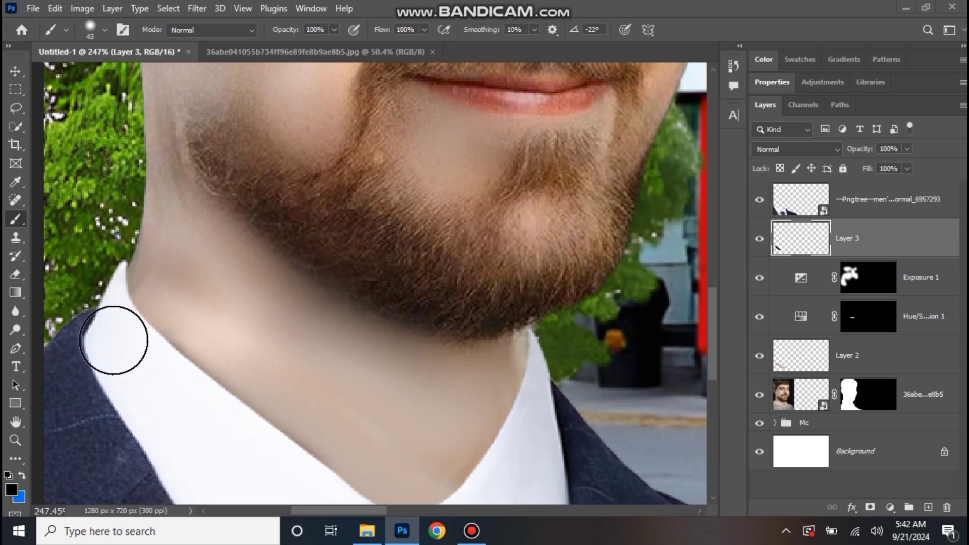
mouse_move(114, 340)
left_mouse_down()
mouse_move(289, 473)
mouse_move(190, 356)
left_mouse_up()
left_click_drag(187, 357, 288, 431)
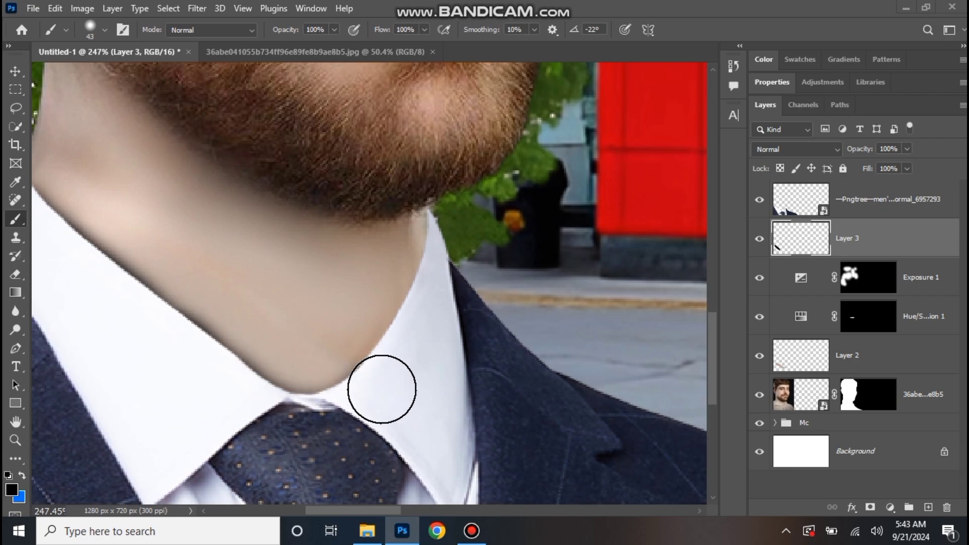
mouse_move(382, 389)
left_mouse_down()
mouse_move(451, 260)
mouse_move(422, 331)
mouse_move(365, 409)
mouse_move(314, 411)
left_mouse_up()
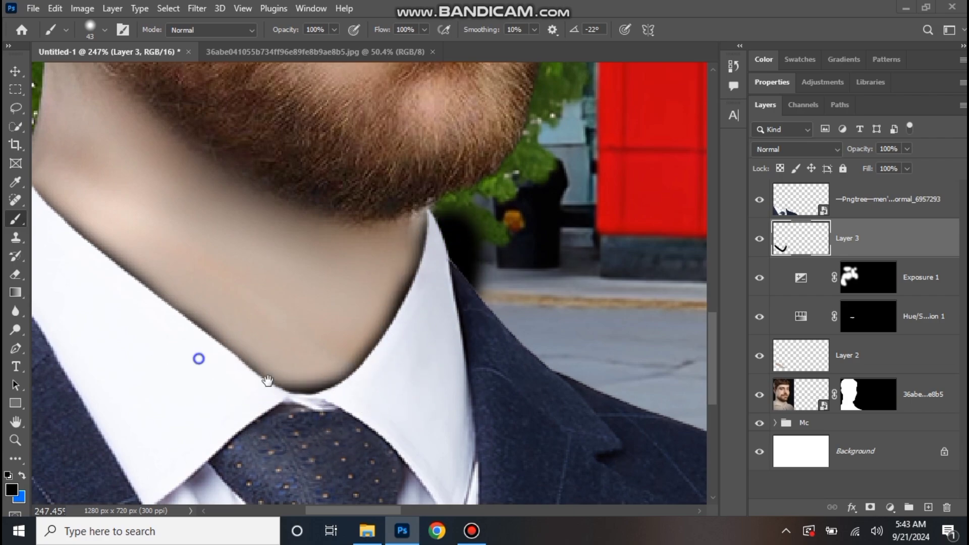
left_click_drag(268, 381, 383, 411)
mouse_move(253, 362)
left_mouse_down()
mouse_move(104, 200)
mouse_move(179, 314)
mouse_move(414, 455)
left_mouse_up()
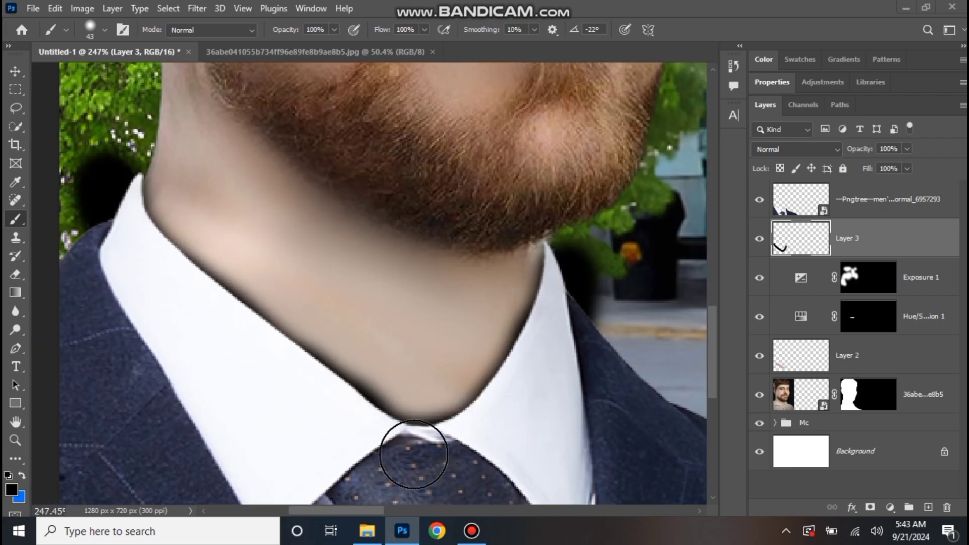
Step: Erase the black paint spilling past both collar tips with a 21 px soft Eraser and lower the shadow layer's opacity
left_click(15, 275)
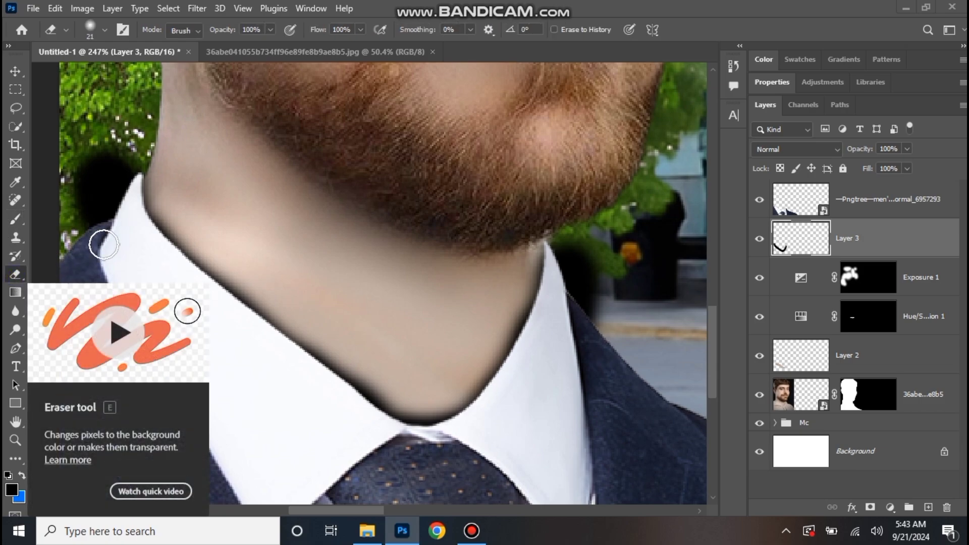
left_click_drag(100, 158, 81, 215)
left_click_drag(105, 166, 101, 203)
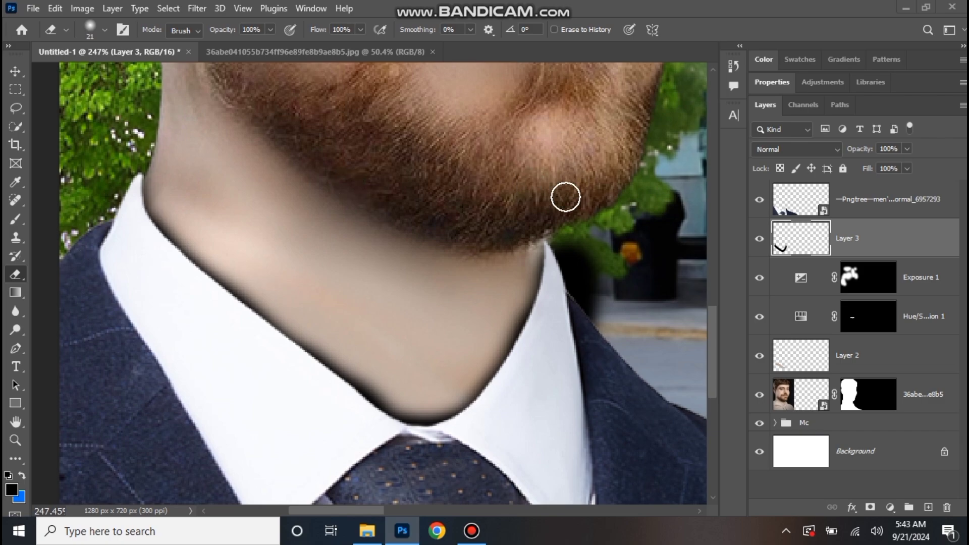
mouse_move(563, 249)
left_mouse_down()
mouse_move(593, 311)
mouse_move(603, 238)
left_mouse_up()
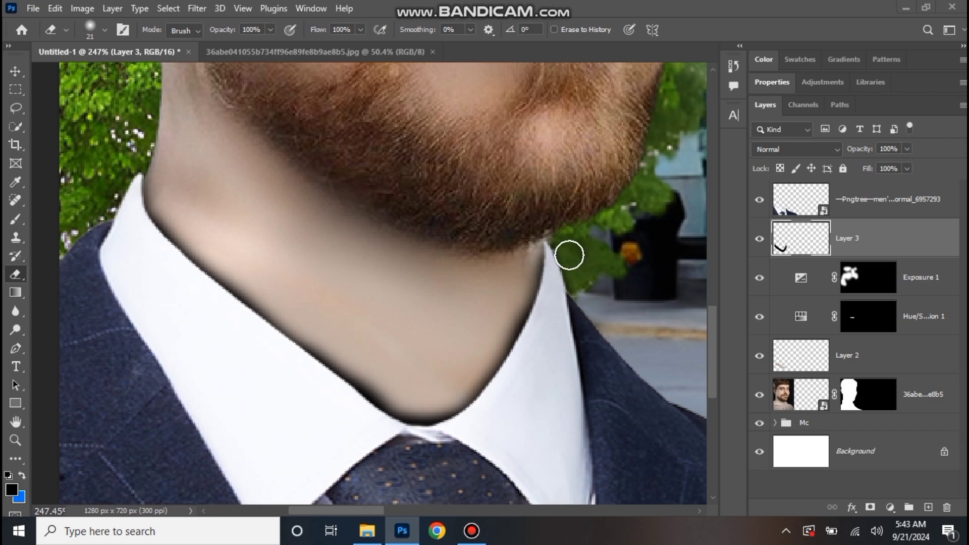
left_click(13, 73)
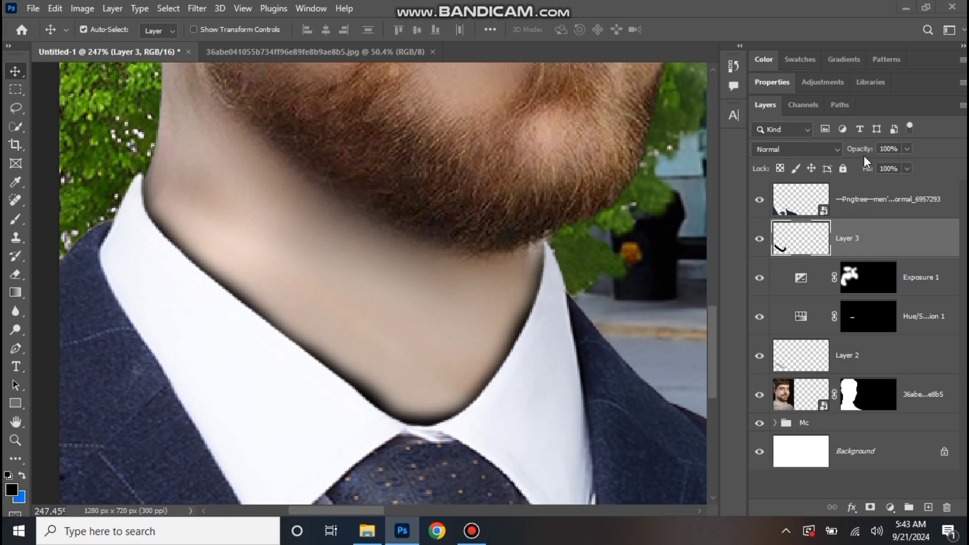
left_click_drag(864, 151, 832, 179)
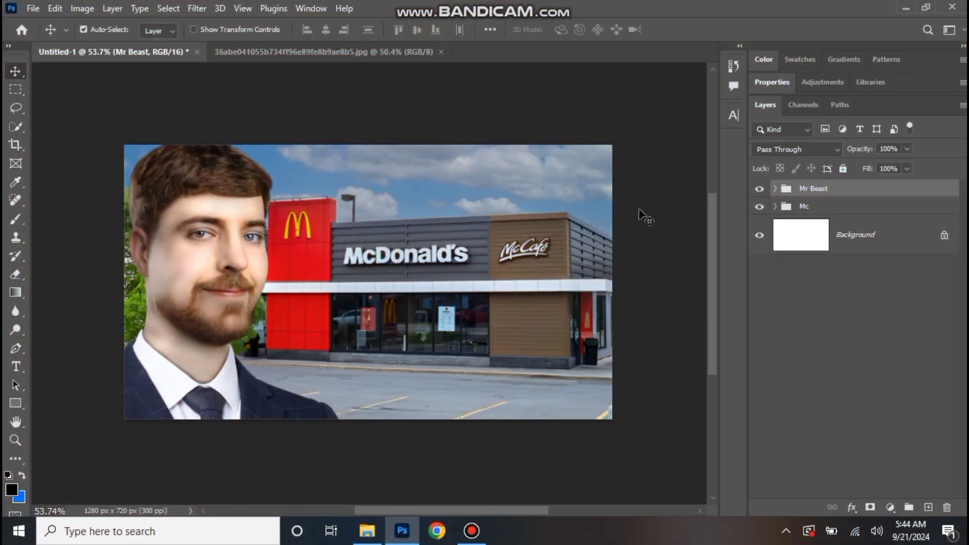
Step: Add a new layer and draw a rectangle of about 353 x 171 px over the sky and roofline above the McDonald's sign
left_click(928, 507)
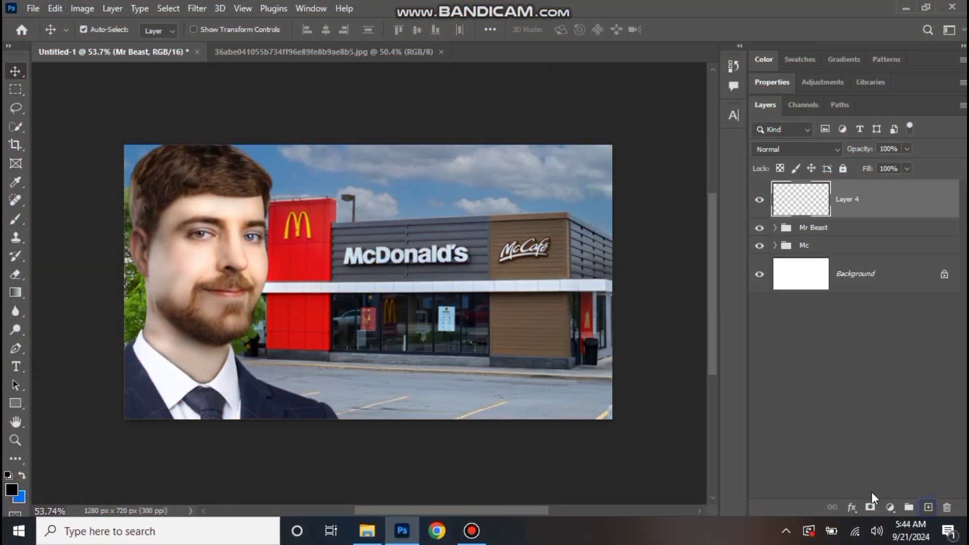
left_click(18, 409)
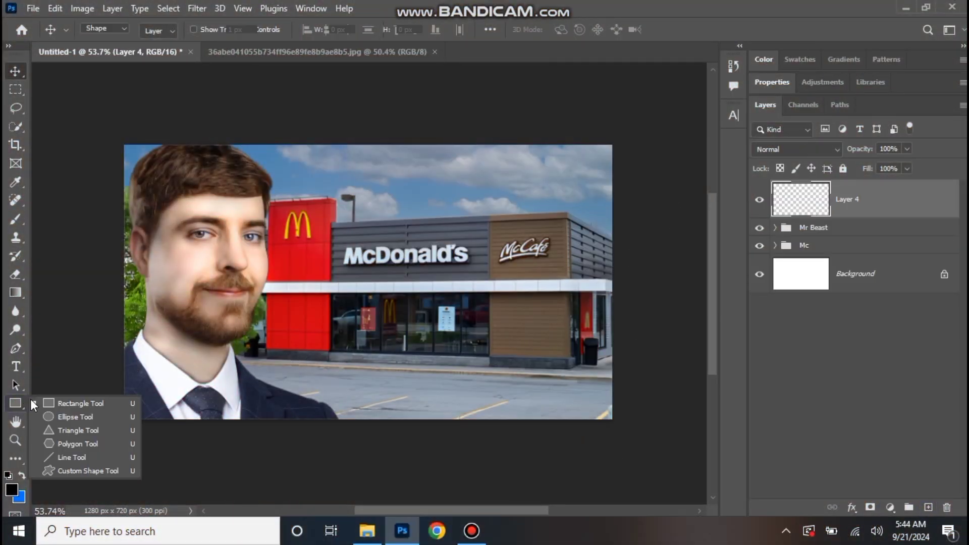
left_click(66, 402)
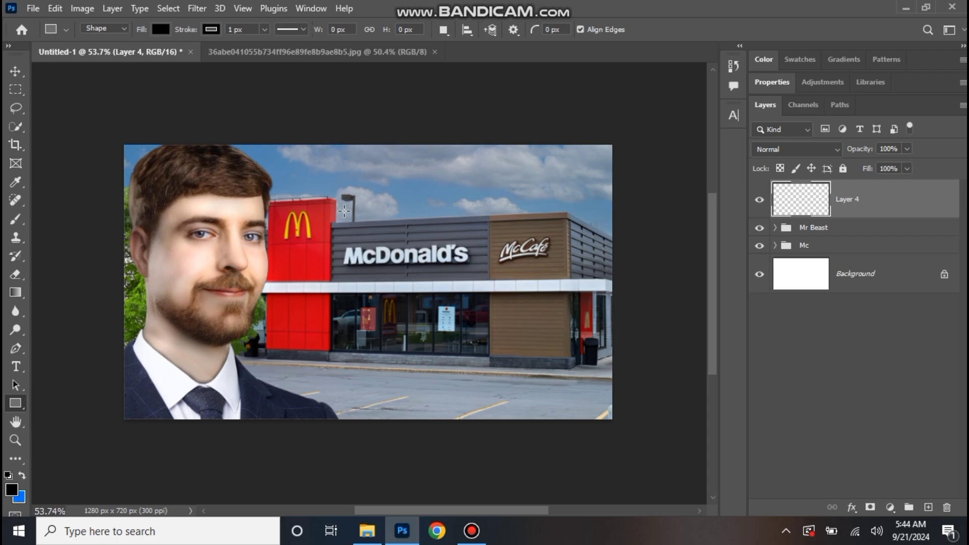
mouse_move(364, 179)
left_mouse_down()
mouse_move(485, 220)
mouse_move(498, 245)
left_mouse_up()
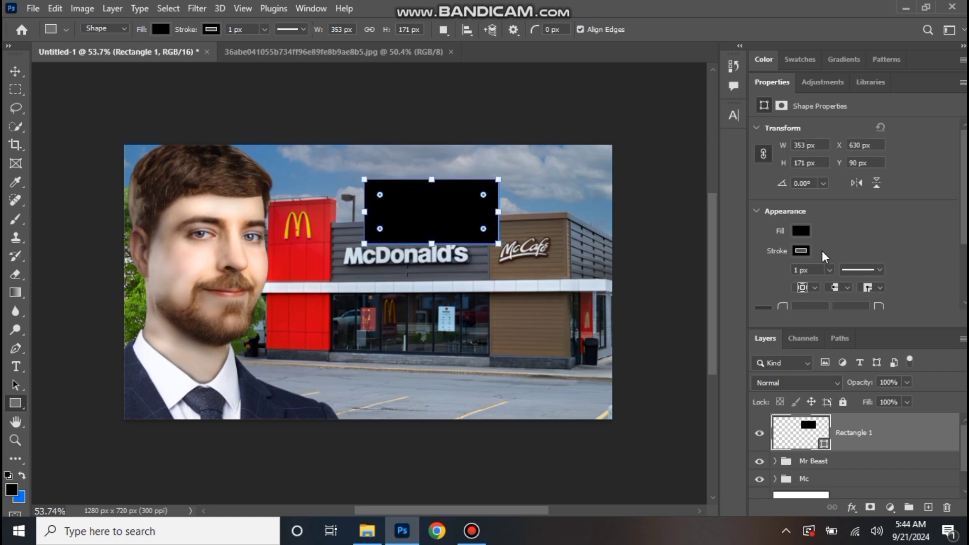
Step: Remove the rectangle's stroke and fill it with white
left_click(803, 251)
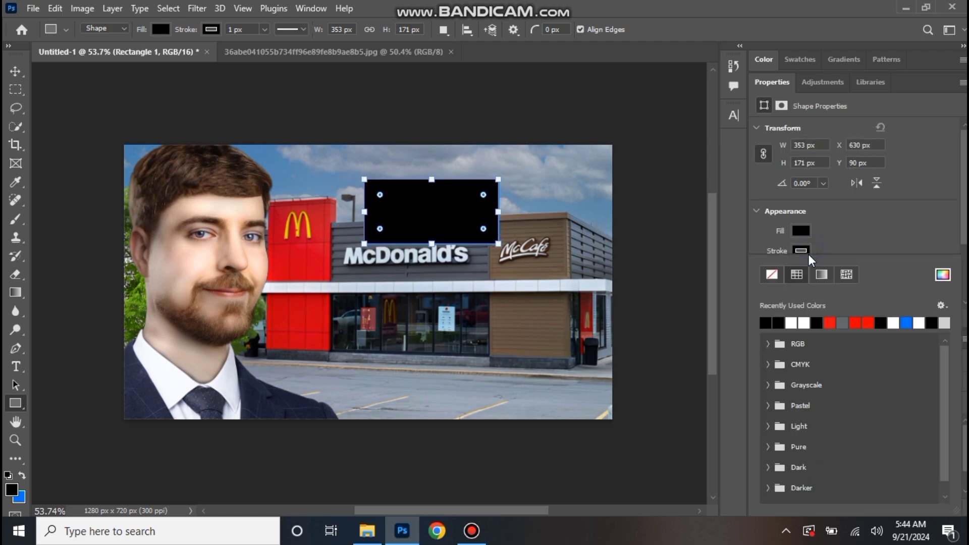
left_click(773, 275)
left_click(874, 229)
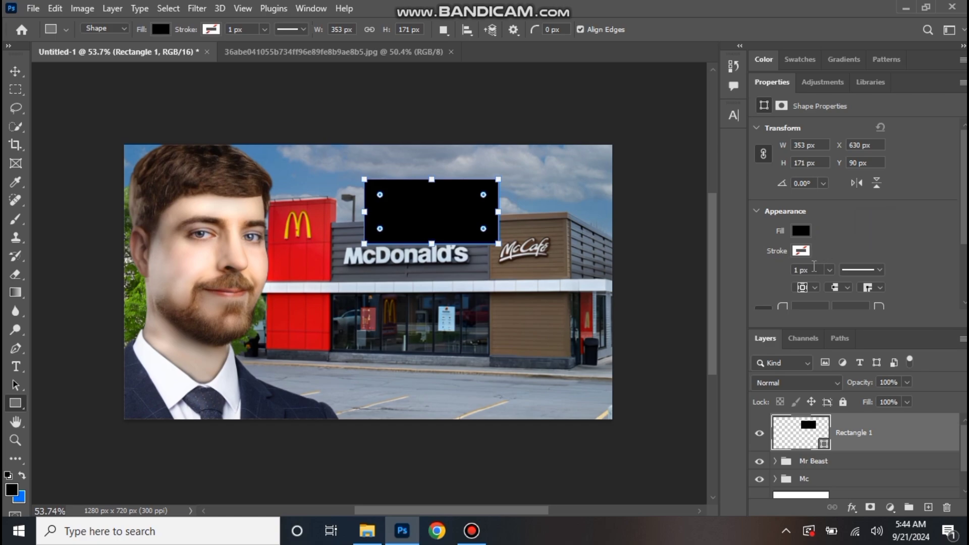
left_click(799, 234)
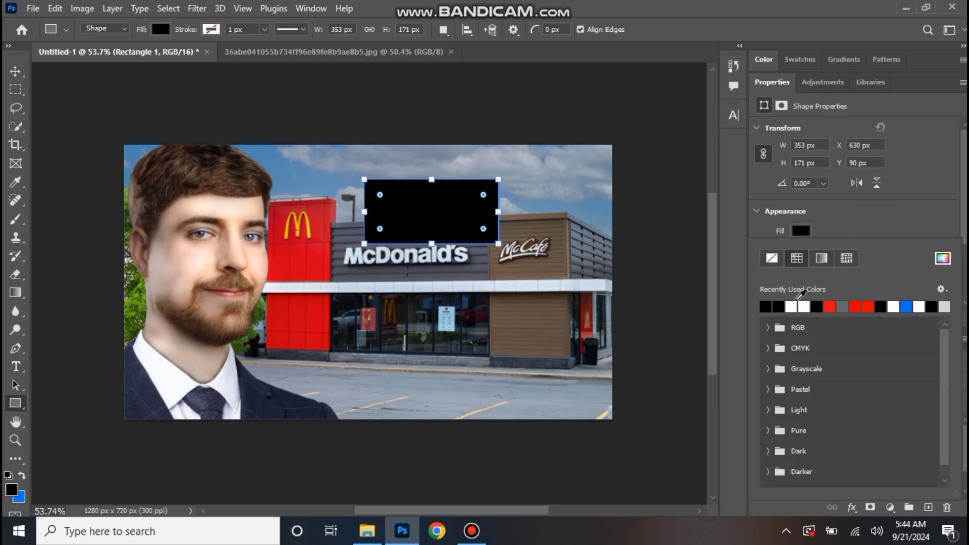
left_click(798, 306)
left_click(886, 196)
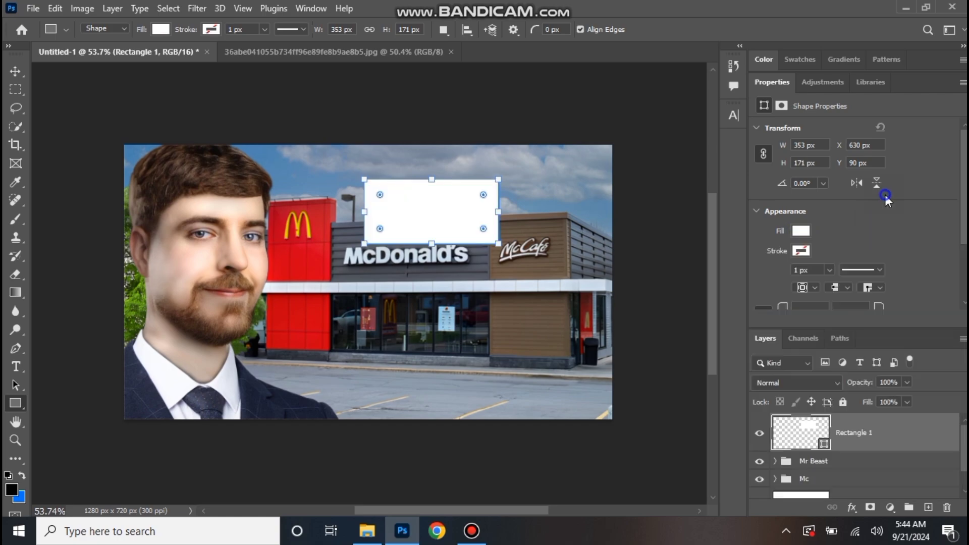
Step: Round the rectangle's corners to 29 px and lower its layer opacity to 73%
scroll(825, 274, "down", 1)
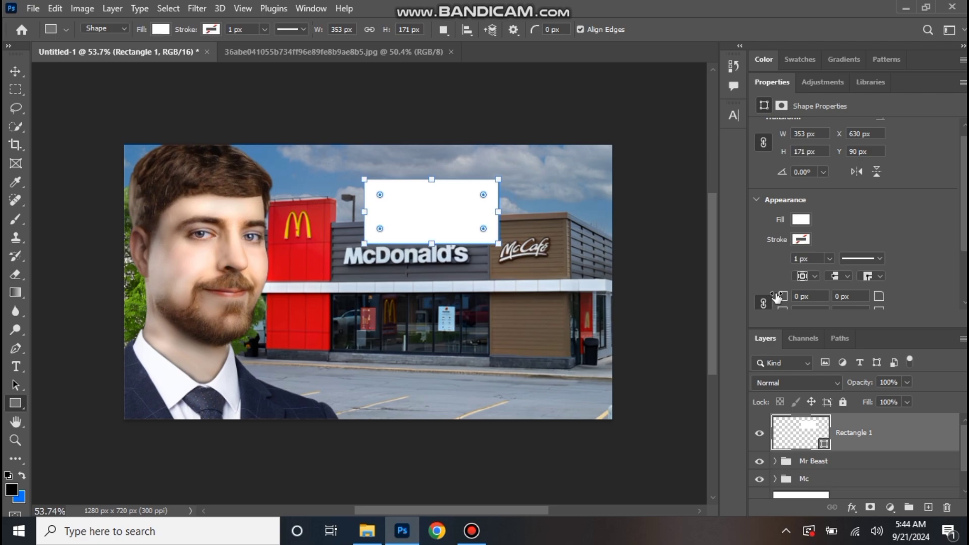
left_click_drag(784, 297, 741, 299)
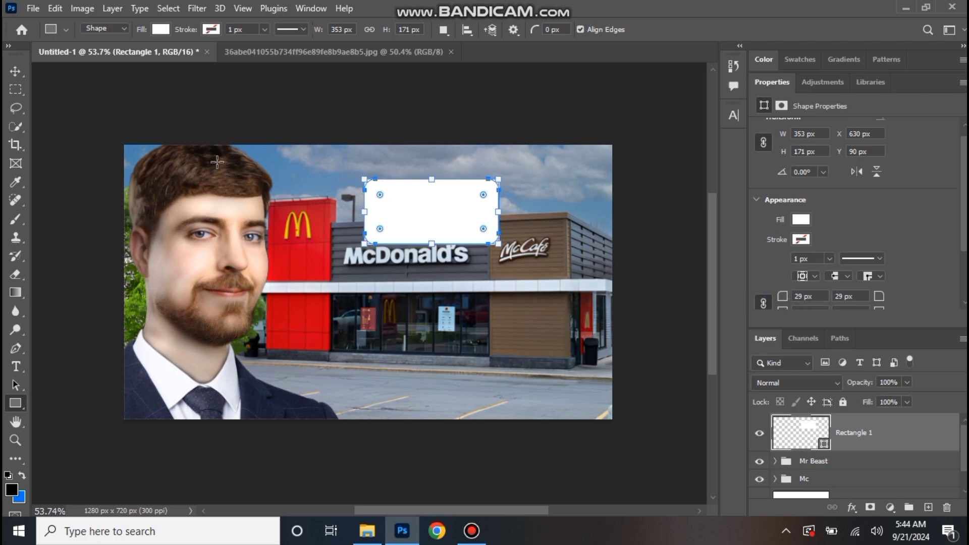
left_click(15, 70)
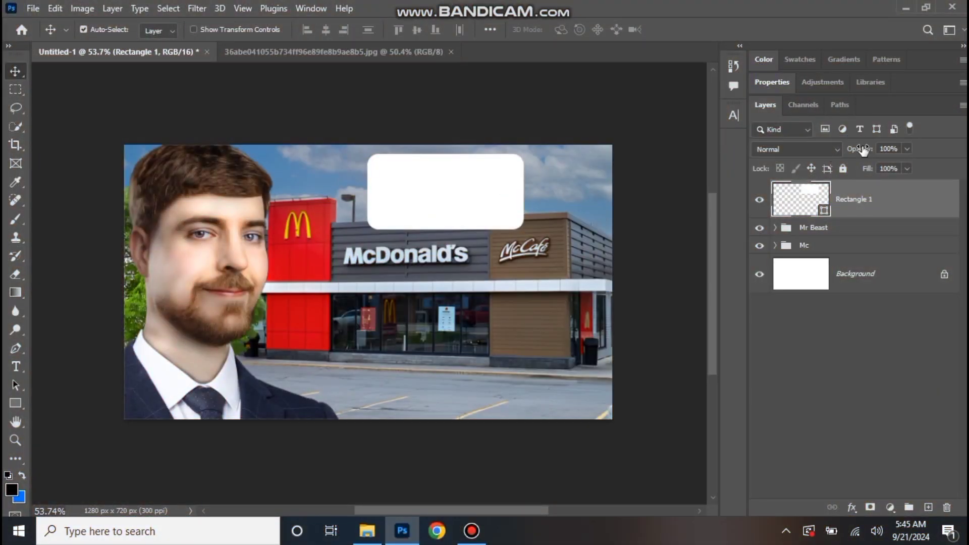
left_click_drag(855, 149, 845, 150)
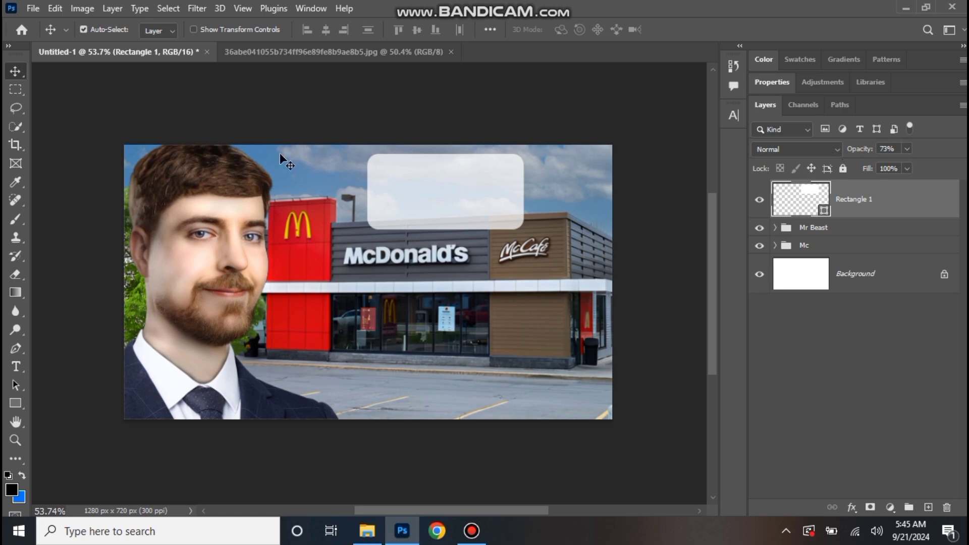
Step: Select the part of the white panel overlapping the building with the Polygonal Lasso, following the restaurant's roofline
left_click(15, 112)
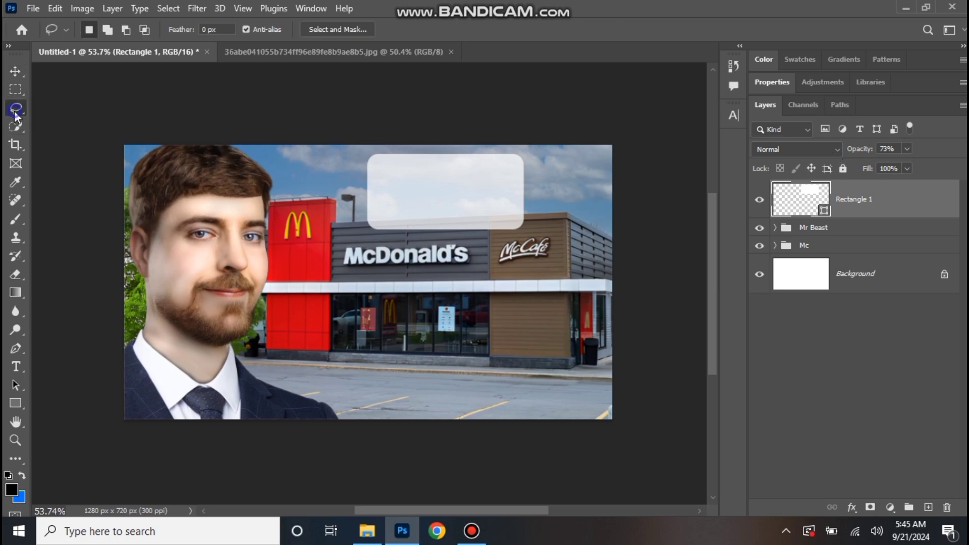
left_click(49, 123)
scroll(535, 211, "up", 4)
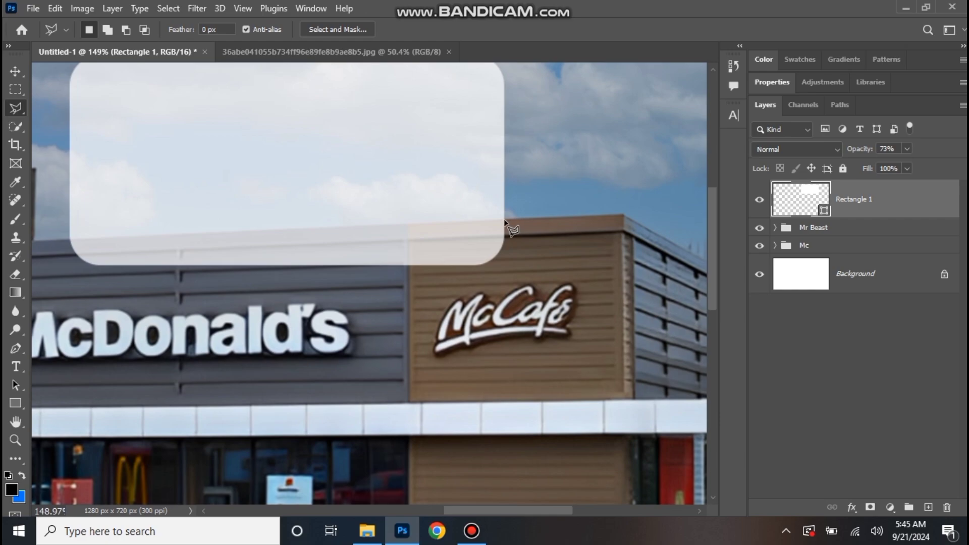
scroll(505, 221, "up", 3)
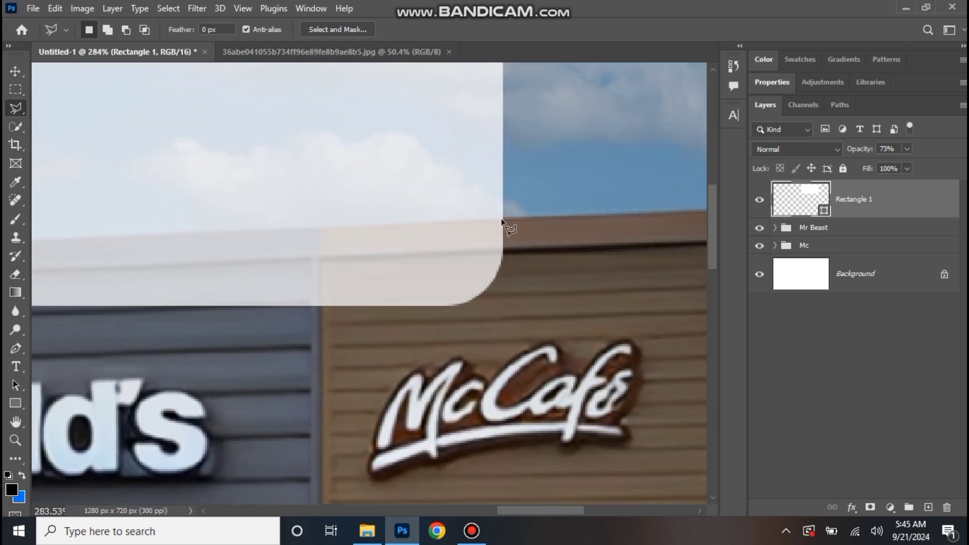
left_click_drag(340, 220, 886, 231)
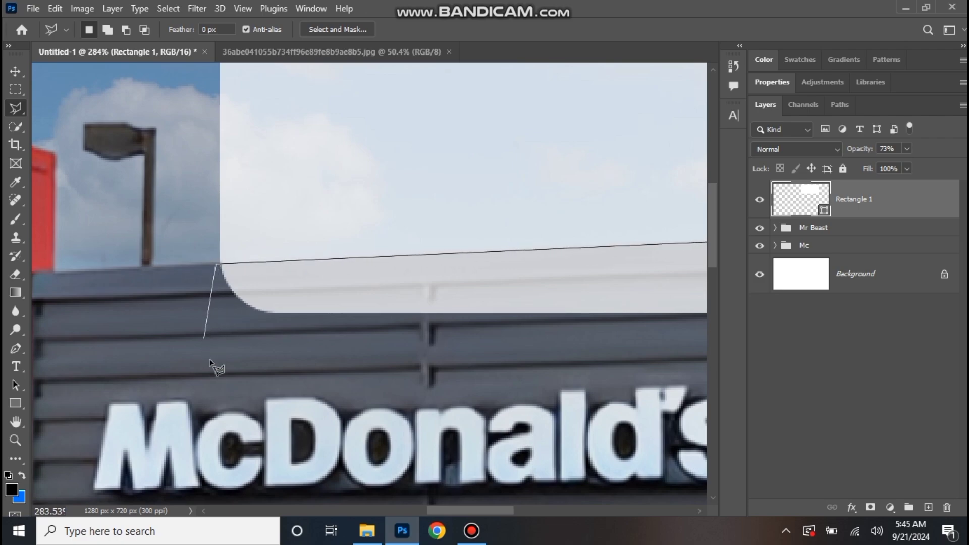
left_click(215, 398)
key("ctrl+minus")
key("ctrl+minus")
key("ctrl+minus")
left_click(572, 310)
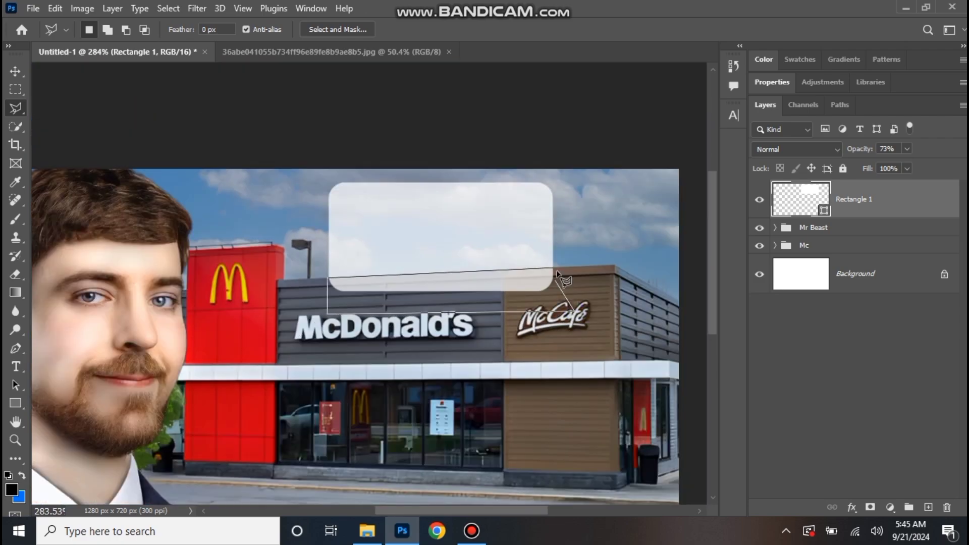
left_click(555, 269)
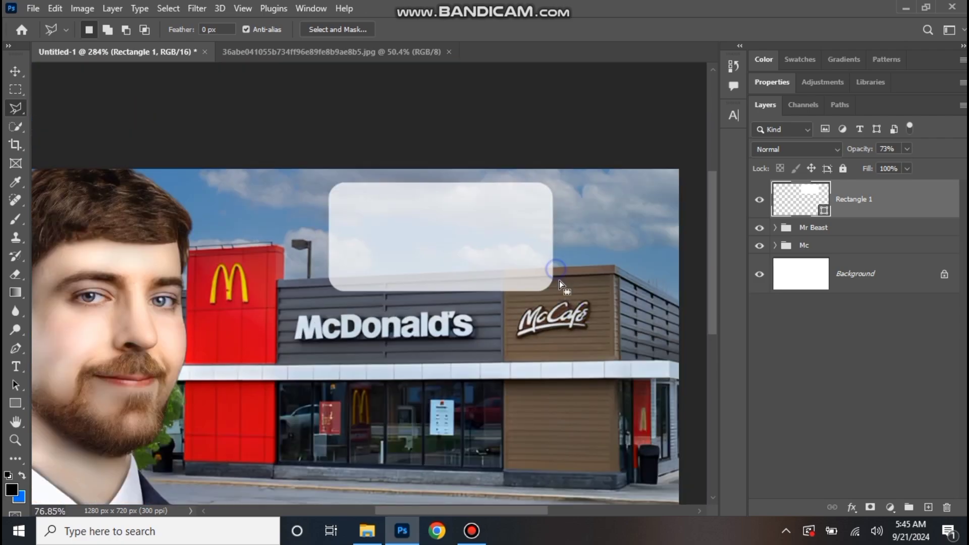
Step: Rasterize the white panel, erase its selected lower part with a 341 px Eraser so it sits behind the roof, and deselect
left_click(16, 273)
mouse_move(283, 264)
left_mouse_down("alt")
mouse_move(370, 274)
mouse_move(366, 150)
left_mouse_up("alt")
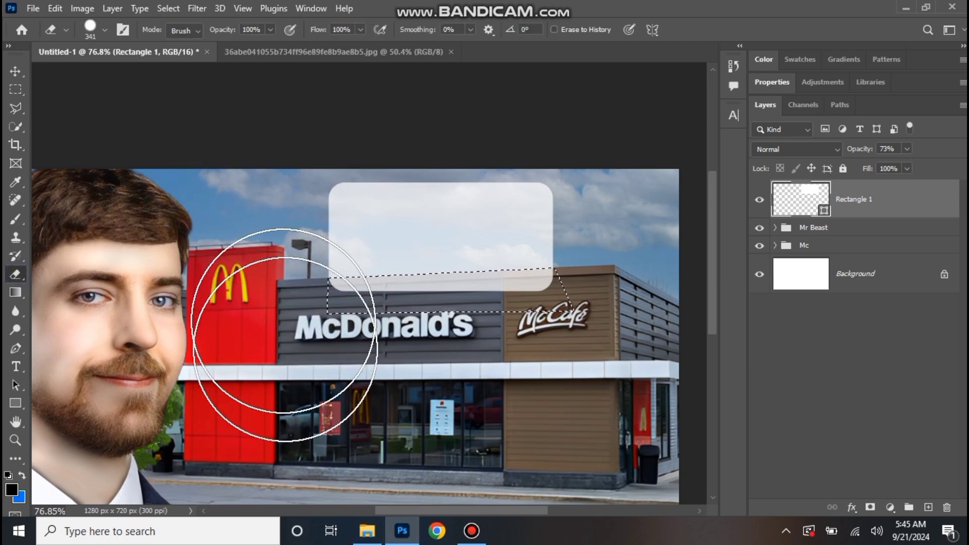
left_click(661, 304)
left_click(420, 212)
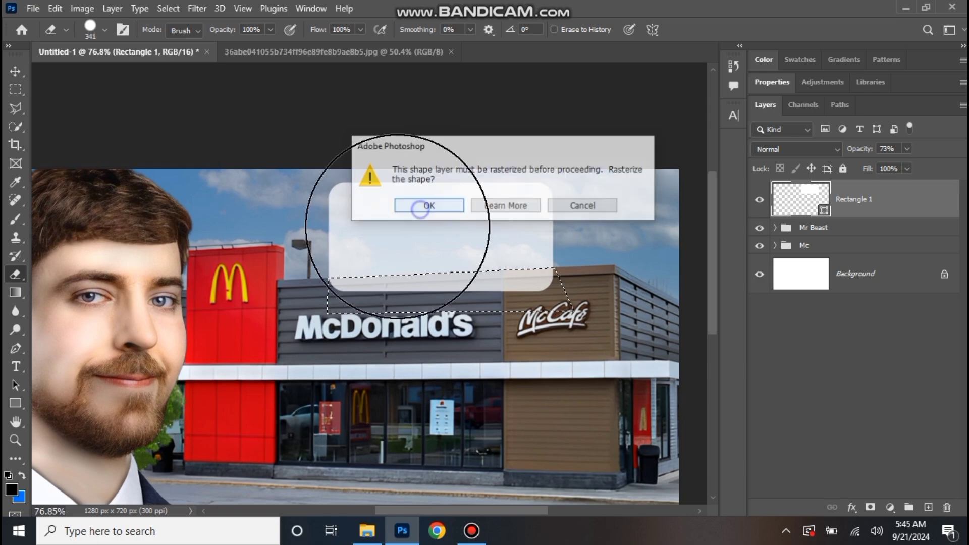
mouse_move(719, 324)
left_mouse_down()
mouse_move(115, 365)
mouse_move(623, 325)
left_mouse_up()
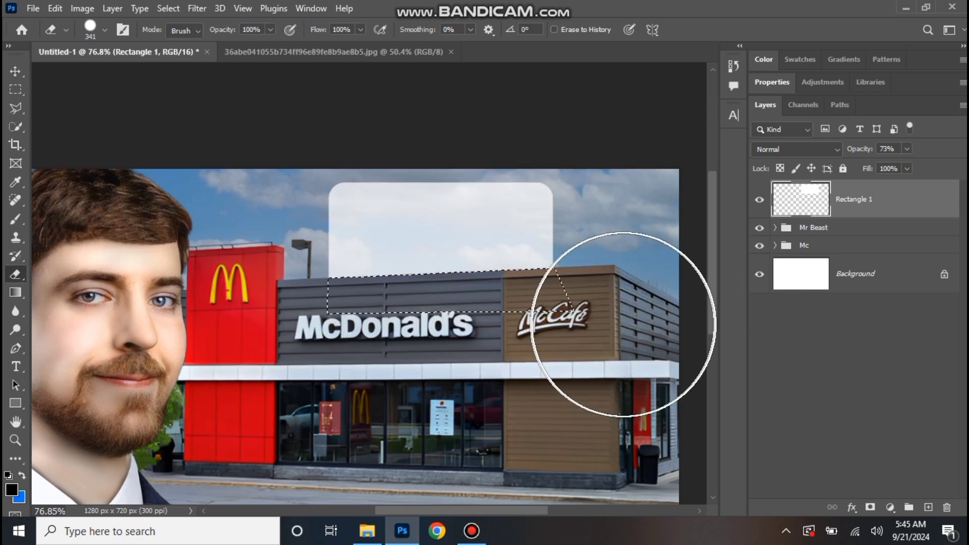
key("ctrl+d")
left_click(15, 71)
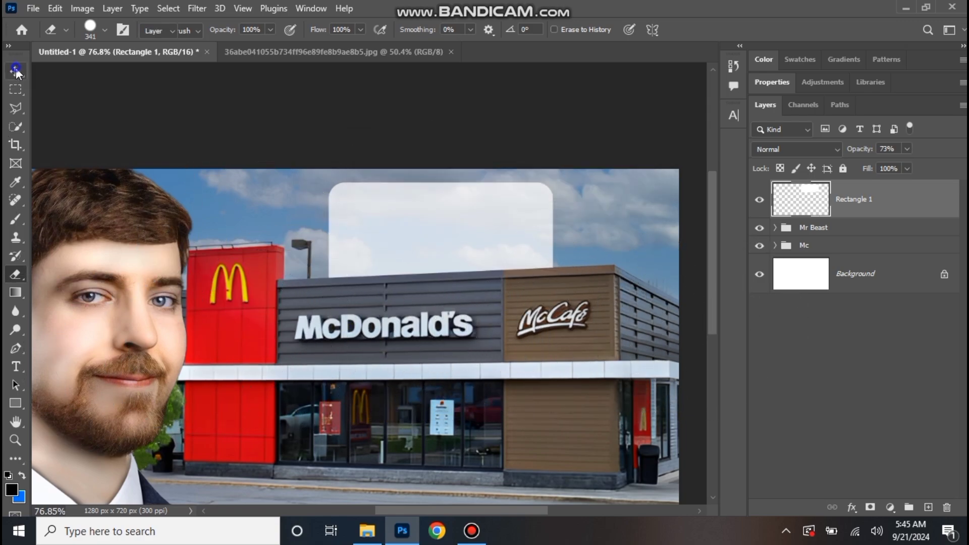
Step: Set the layer opacity of the white rooftop panel to 100%
scroll(250, 211, "down", 3)
left_click(887, 149)
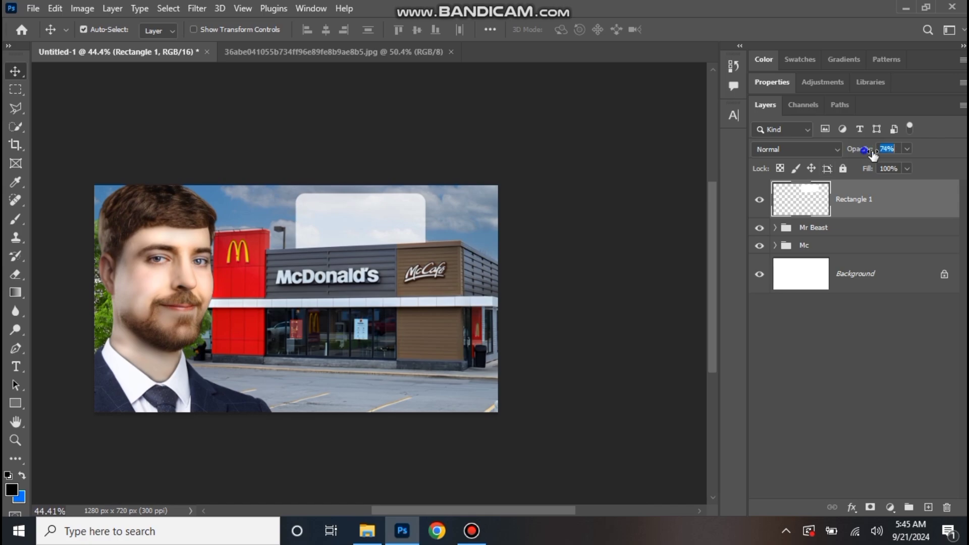
type("100")
key("Return")
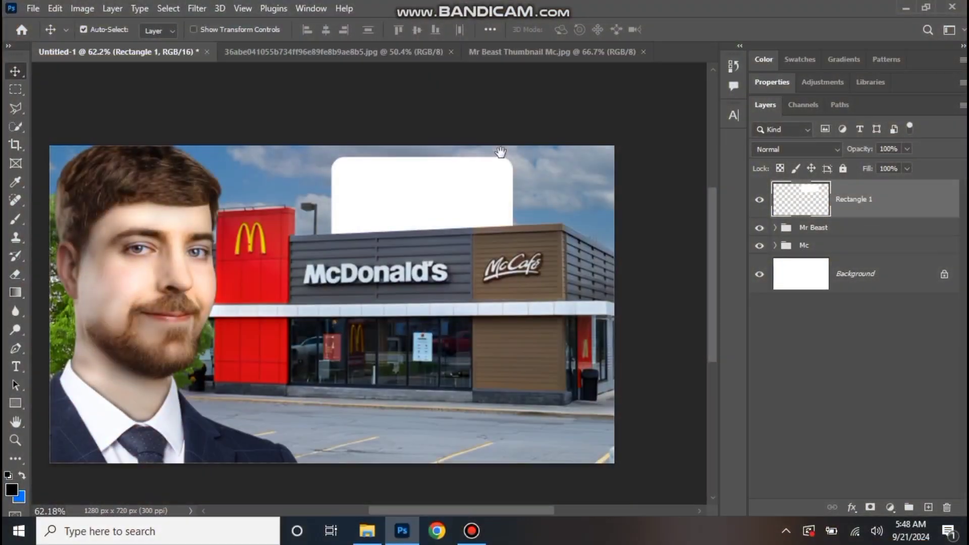
Step: On a new layer, draw a black circle about 61 px wide in the white panel's upper-left area and remove its stroke
left_click_drag(501, 151, 508, 152)
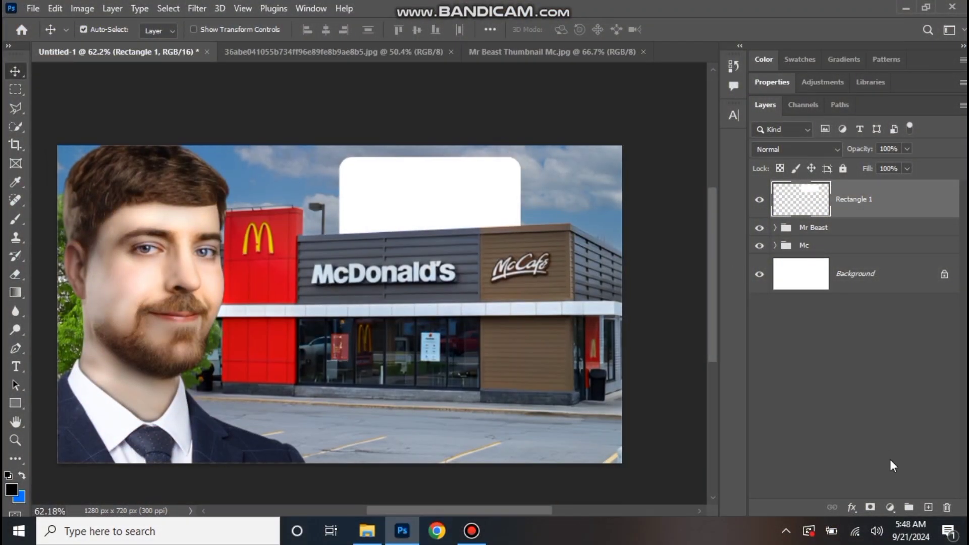
left_click(928, 507)
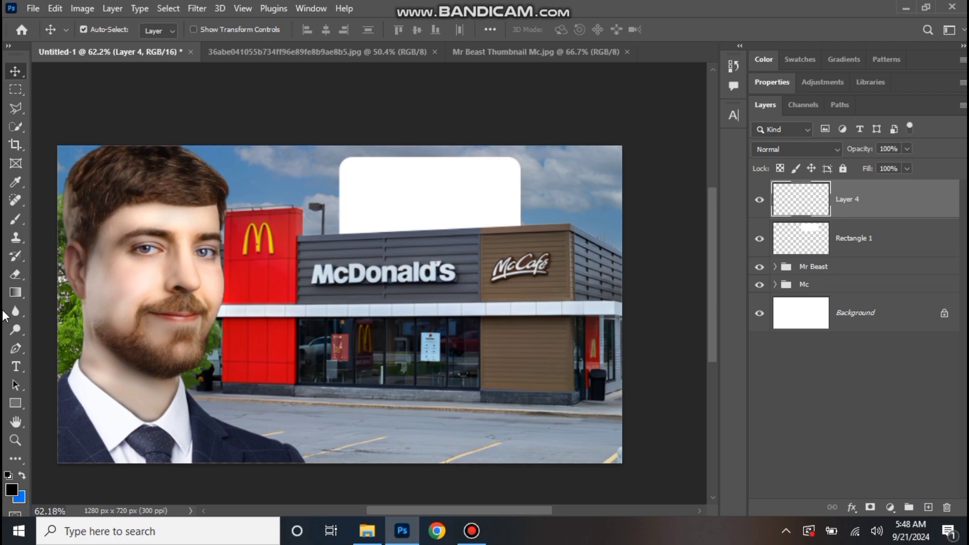
left_click(15, 403)
left_click(75, 417)
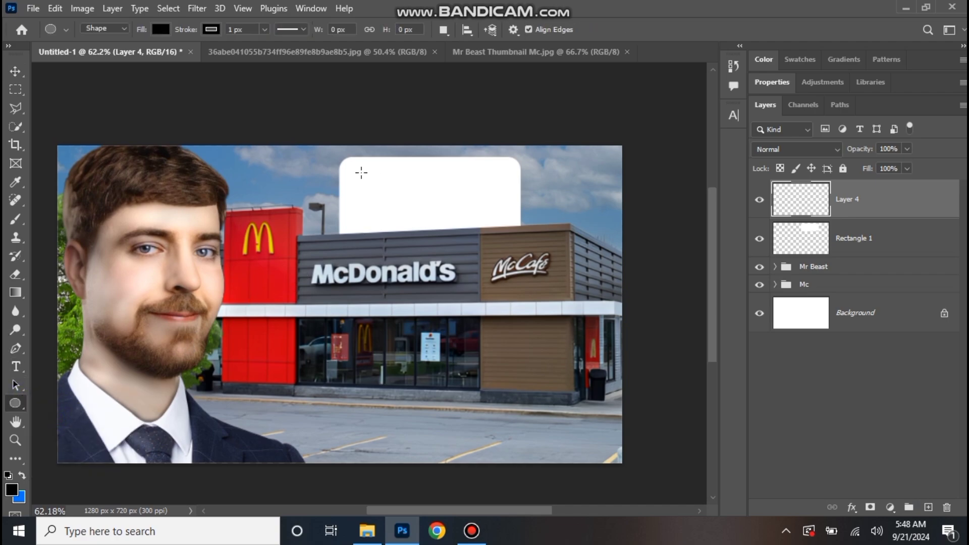
left_click_drag(361, 172, 388, 199)
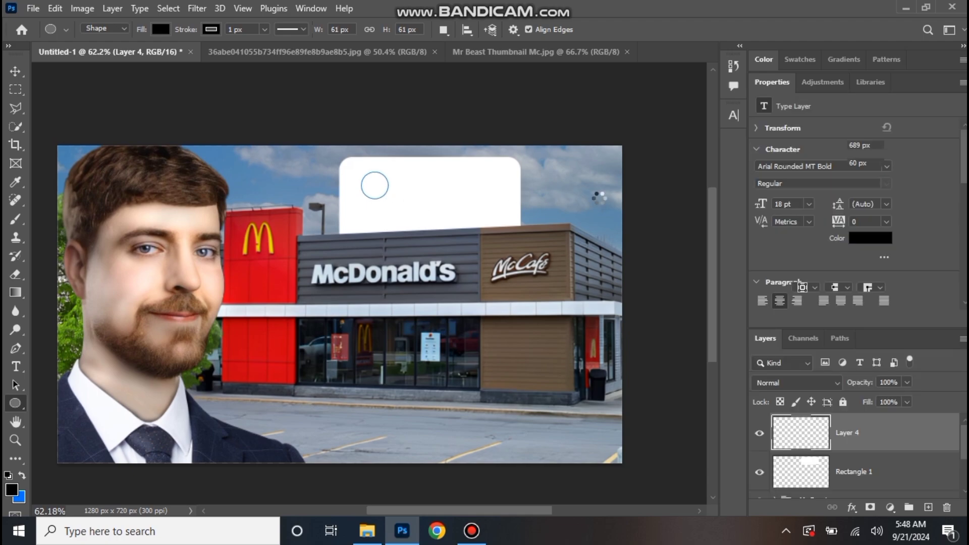
left_click(802, 251)
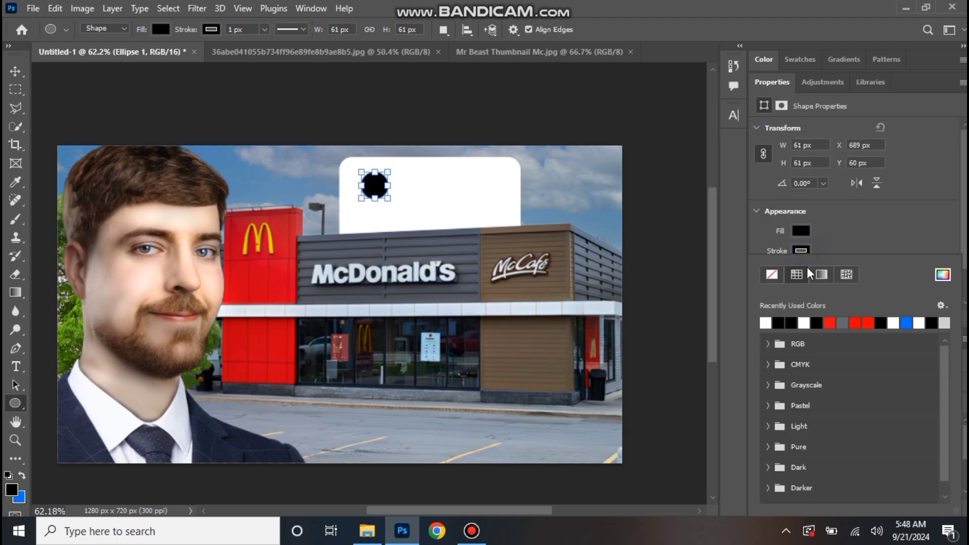
left_click(772, 274)
left_click(755, 89)
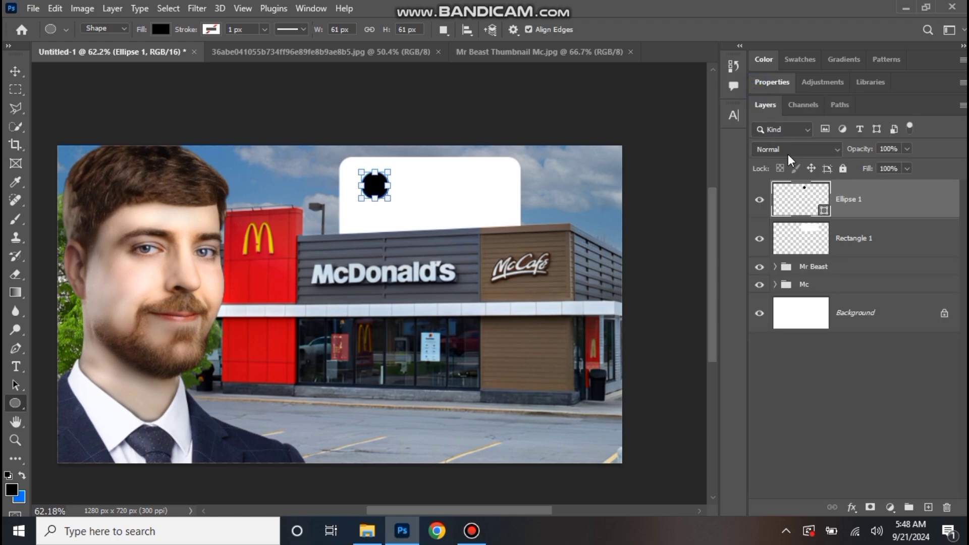
left_click(15, 72)
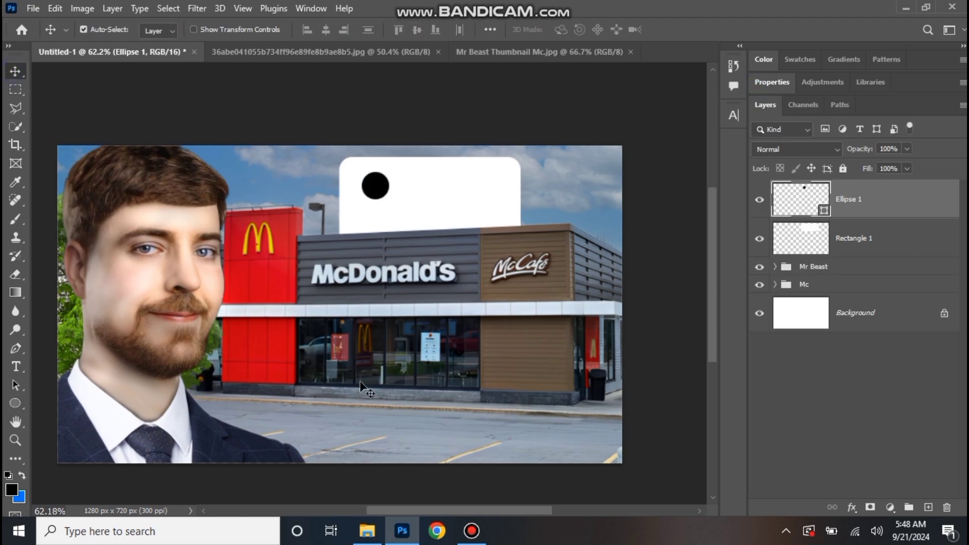
Step: Place the McDonalds Logo image at about 2.16% scale over the black circle and clip it to the circle
left_click(368, 531)
left_click_drag(465, 108, 404, 372)
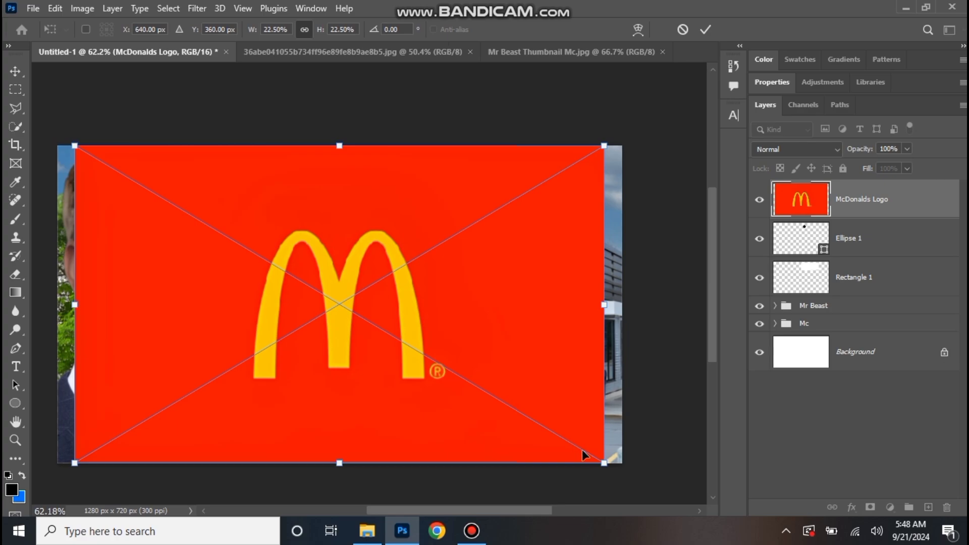
left_click_drag(603, 465, 378, 184)
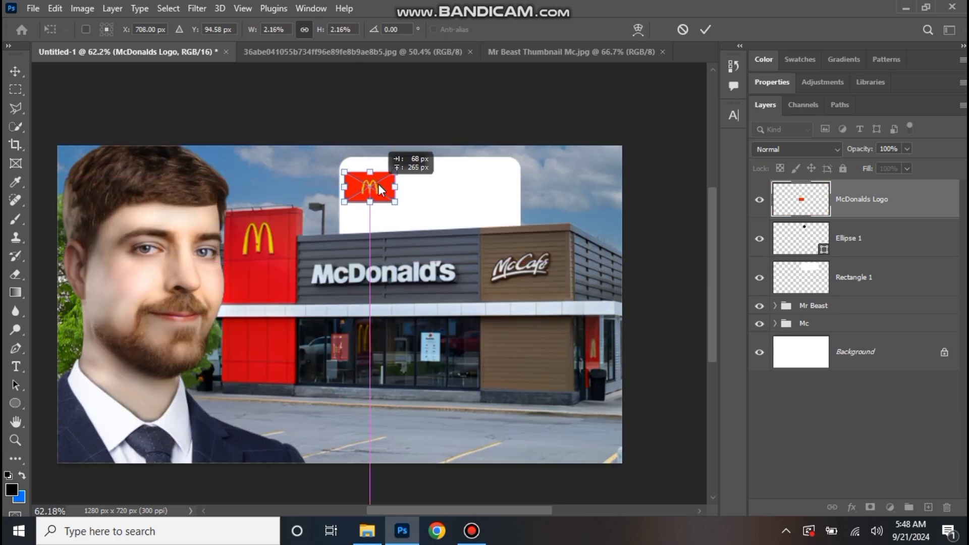
left_click(889, 218, "alt")
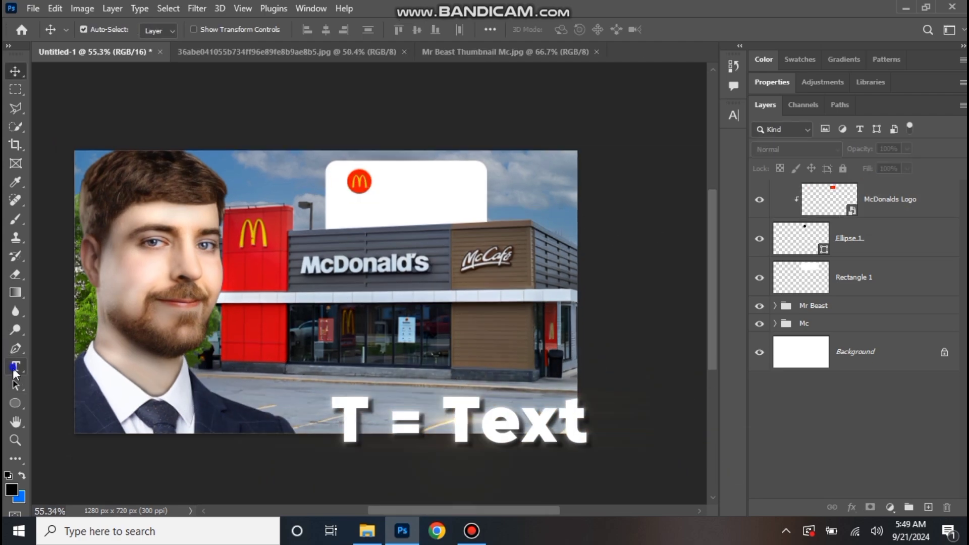
Step: Add the black text "Mc Donalds" in Arial Rounded MT Bold beside the round logo on the white panel
left_click(16, 367)
left_click(391, 182)
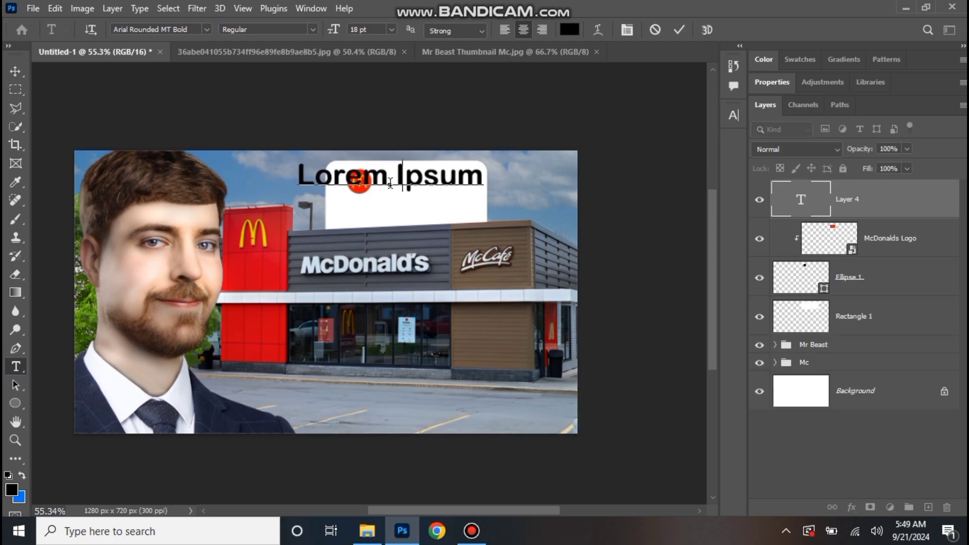
type("Mc")
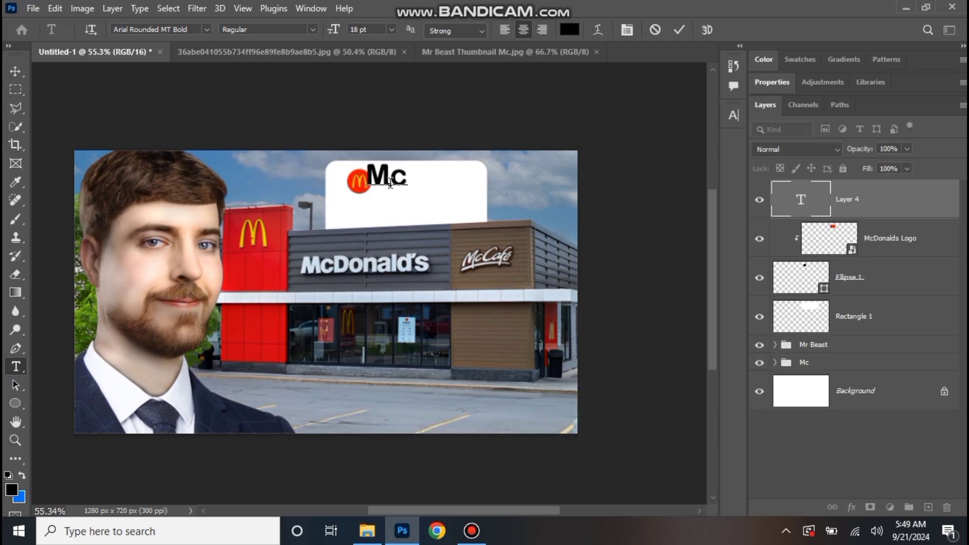
type(" Donal")
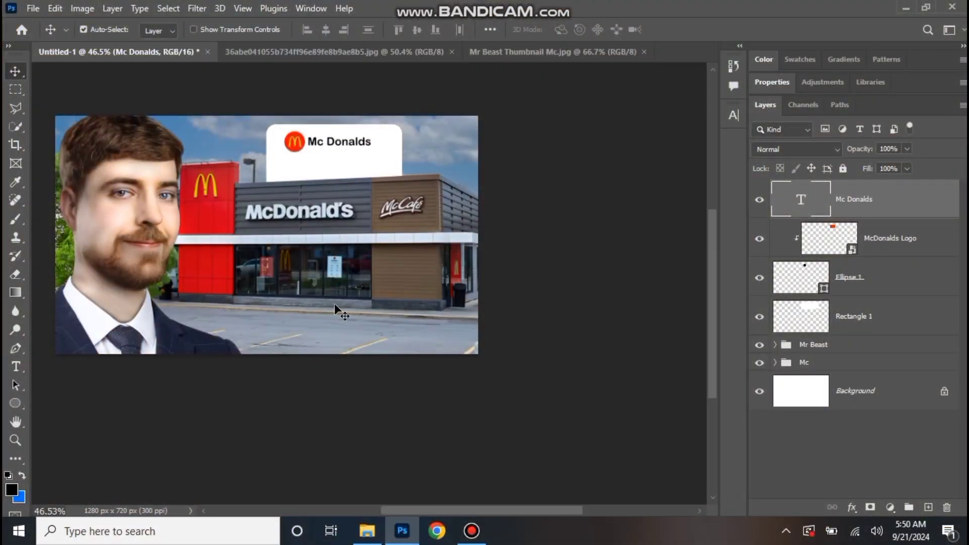
Step: Place the Blure Tick image and mask out its checkered background using Select Subject
left_click(369, 523)
left_click_drag(237, 108, 371, 288)
left_click(15, 71)
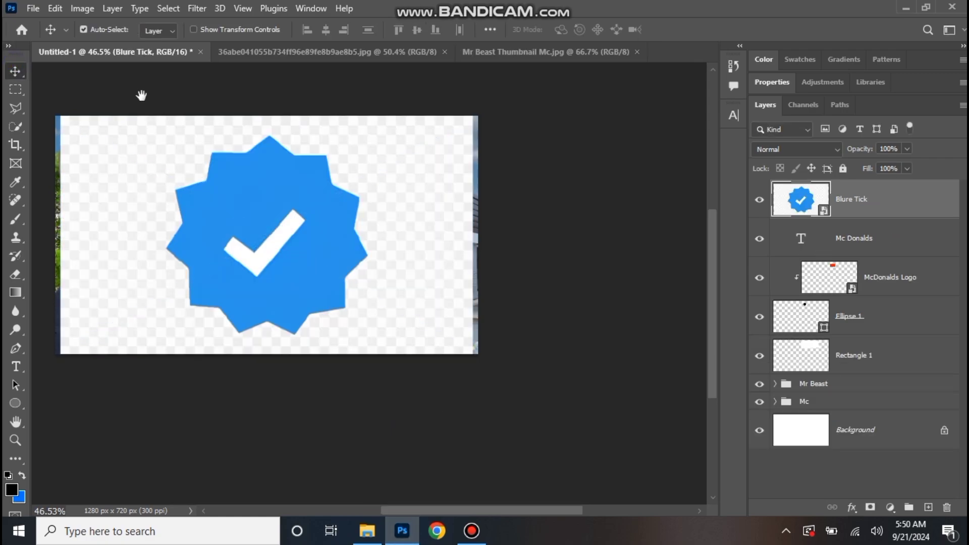
left_click_drag(208, 109, 273, 125)
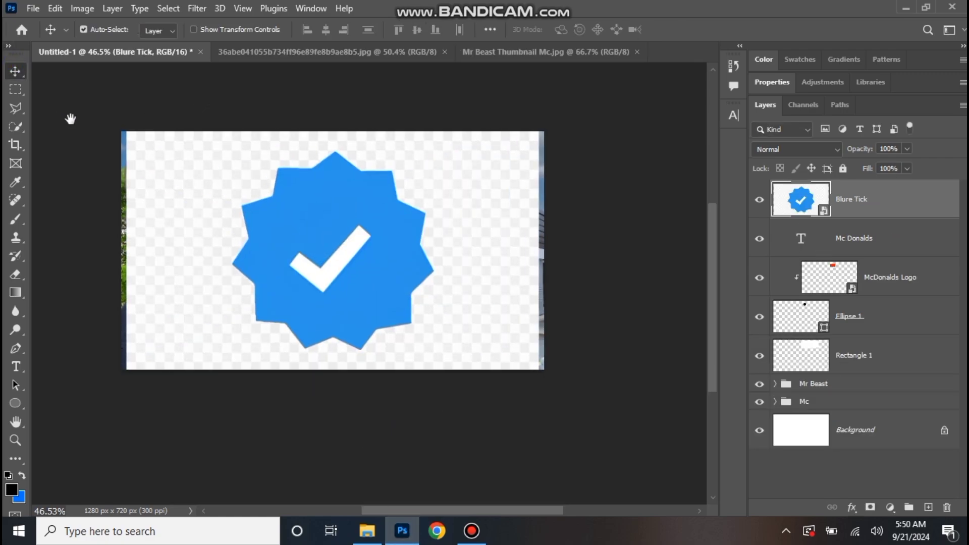
left_click(15, 128)
left_click(407, 30)
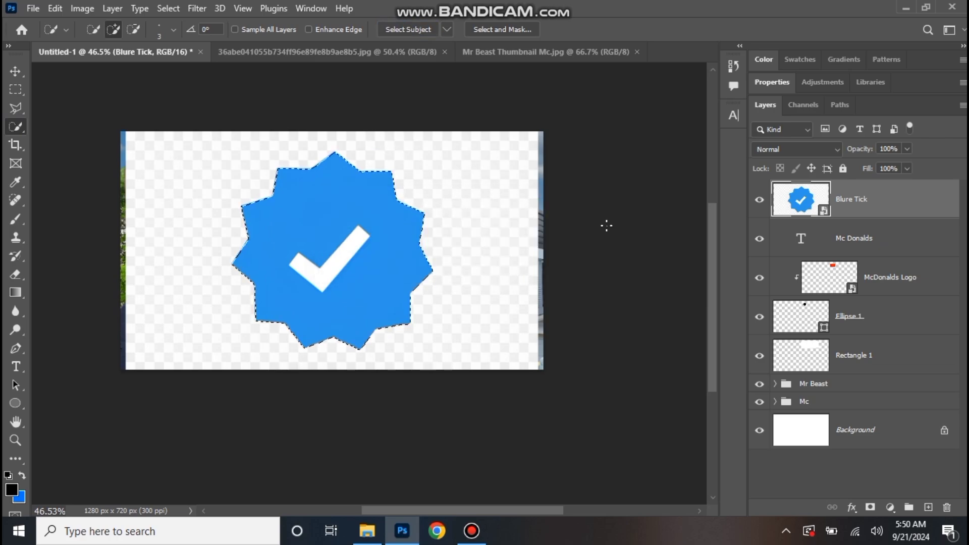
left_click(876, 506)
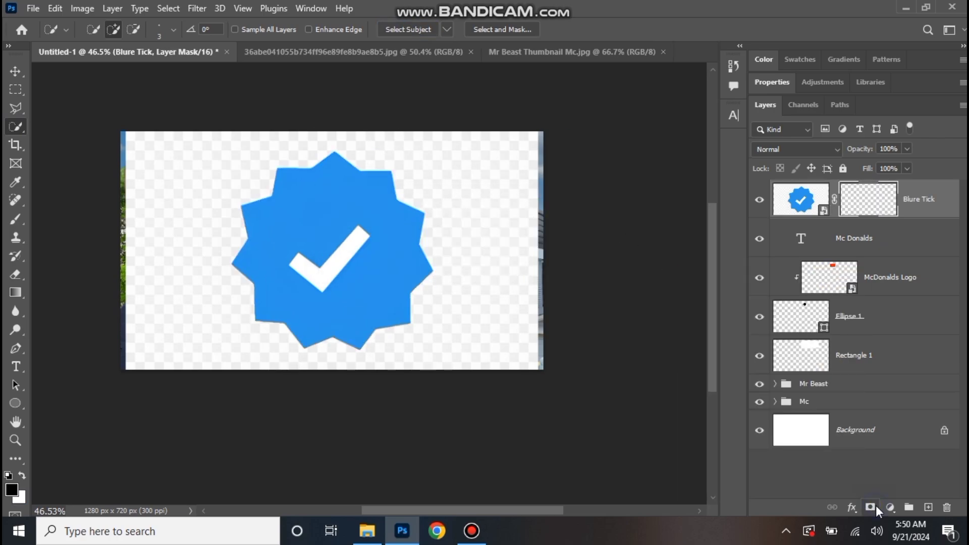
left_click(913, 205)
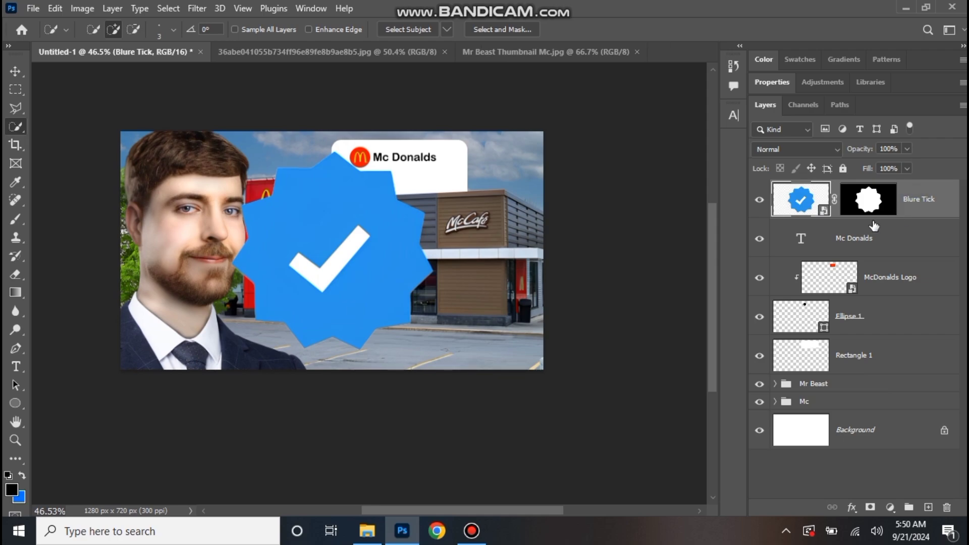
Step: Scale the blue tick badge down to a small icon and place it just right of the "Mc Donalds" text
key("ctrl+t")
left_click_drag(331, 131, 331, 228)
left_click_drag(329, 254, 421, 160)
scroll(421, 161, "up", 8)
scroll(425, 106, "up", 2)
left_click_drag(431, 87, 506, 148)
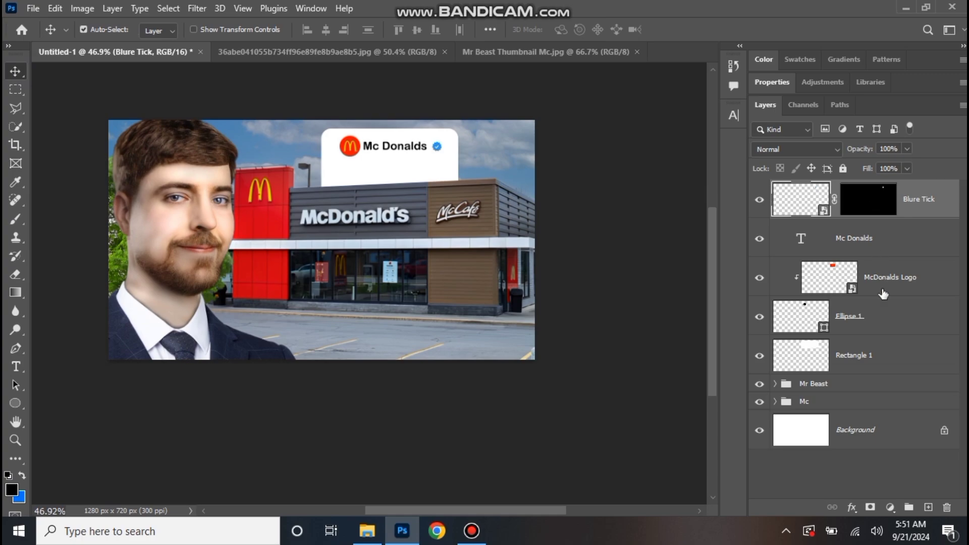
Step: On a new layer, draw a black rectangle about 176 x 37 px below the "Mc Donalds" text and remove its stroke
left_click(928, 507)
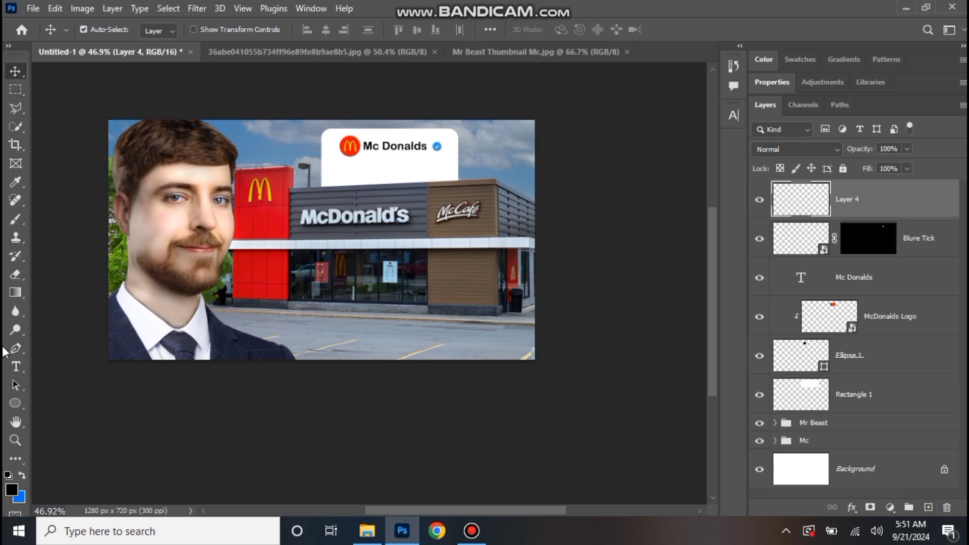
right_click(9, 406)
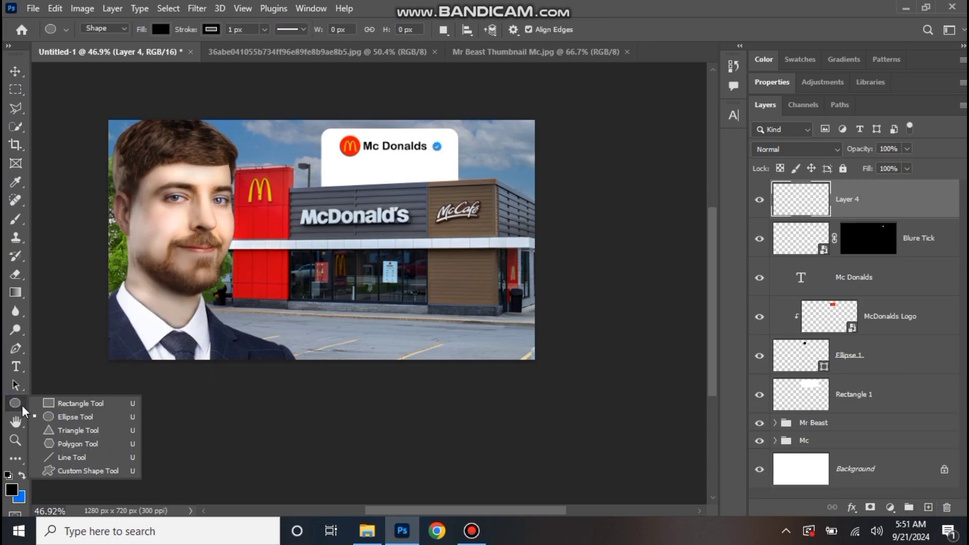
left_click(52, 406)
scroll(370, 164, "up", 3)
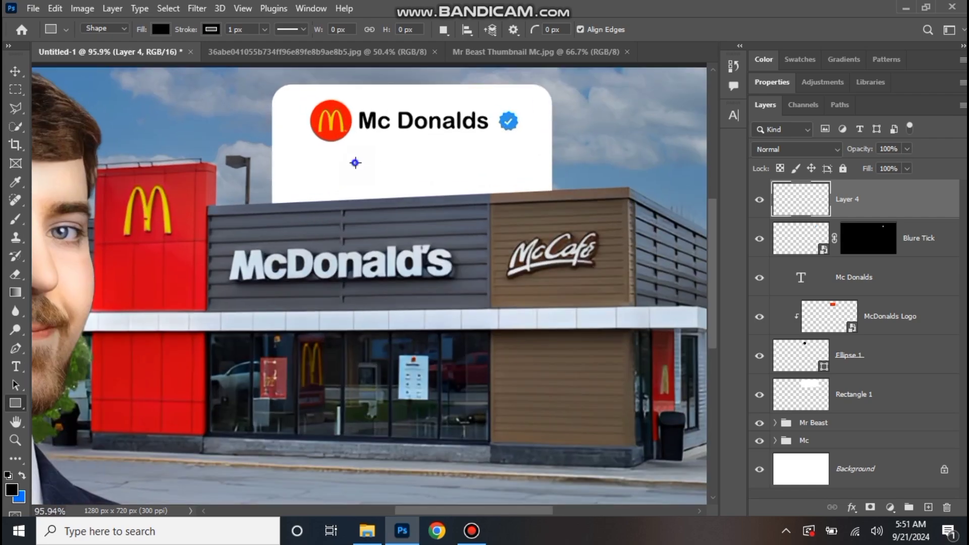
left_click_drag(353, 162, 473, 187)
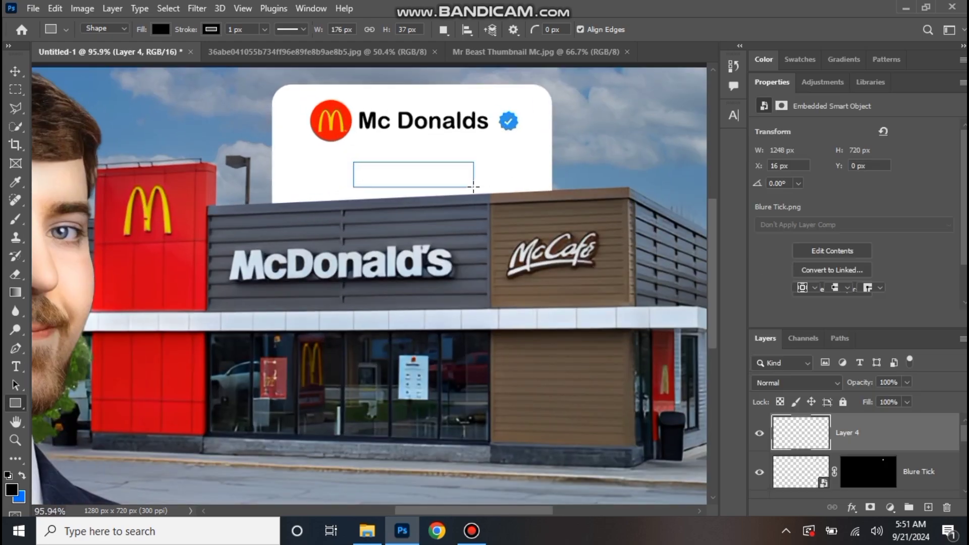
left_click(807, 250)
left_click(772, 275)
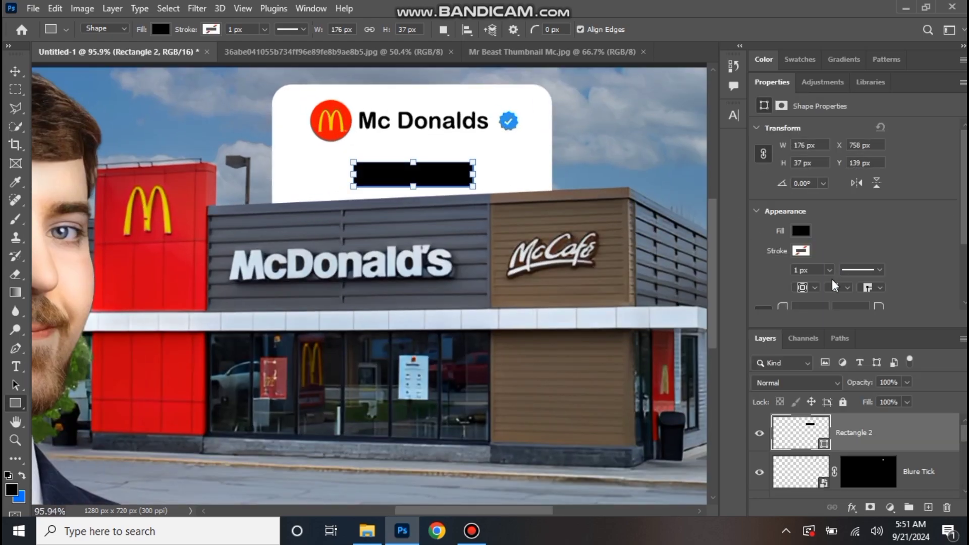
Step: Fully round the small black rectangle's corners and lower its layer opacity to 15%
scroll(800, 290, "down", 1)
mouse_move(800, 290)
left_mouse_down()
mouse_move(806, 298)
mouse_move(807, 284)
left_mouse_up()
scroll(798, 235, "down", 1)
double_click(775, 82)
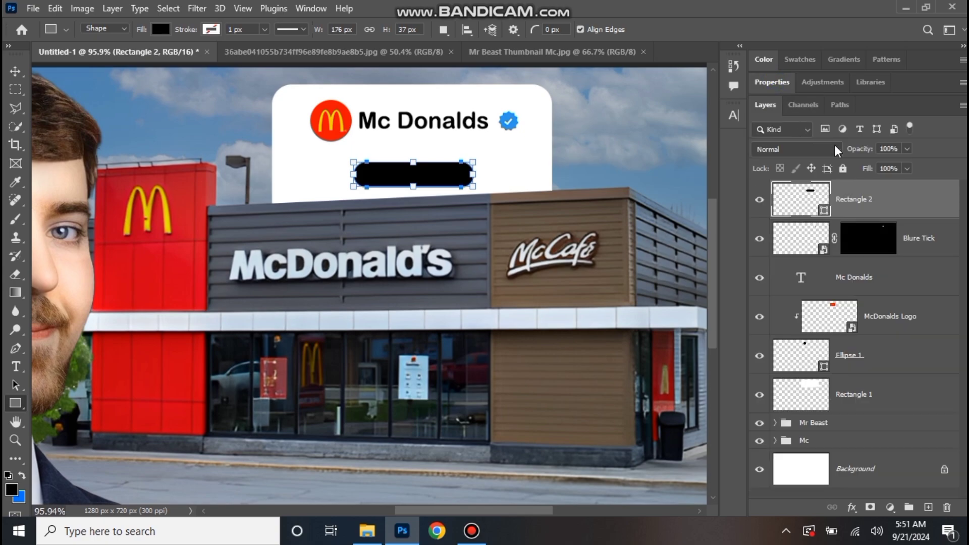
left_click_drag(860, 152, 799, 185)
left_click(15, 71)
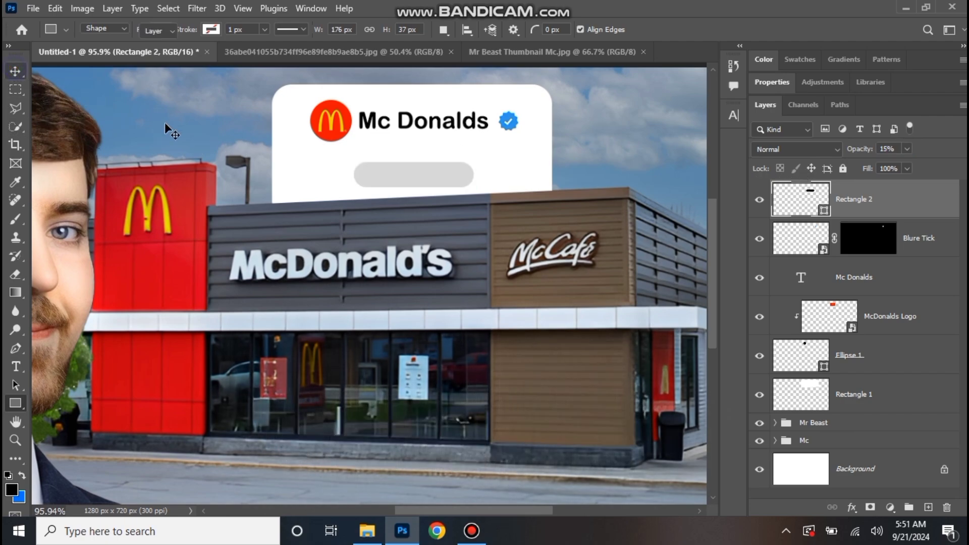
Step: Add the black text "We love it" in Arial Rounded MT Bold just below the grey pill shape
scroll(56, 366, "down", 5)
left_click(15, 367)
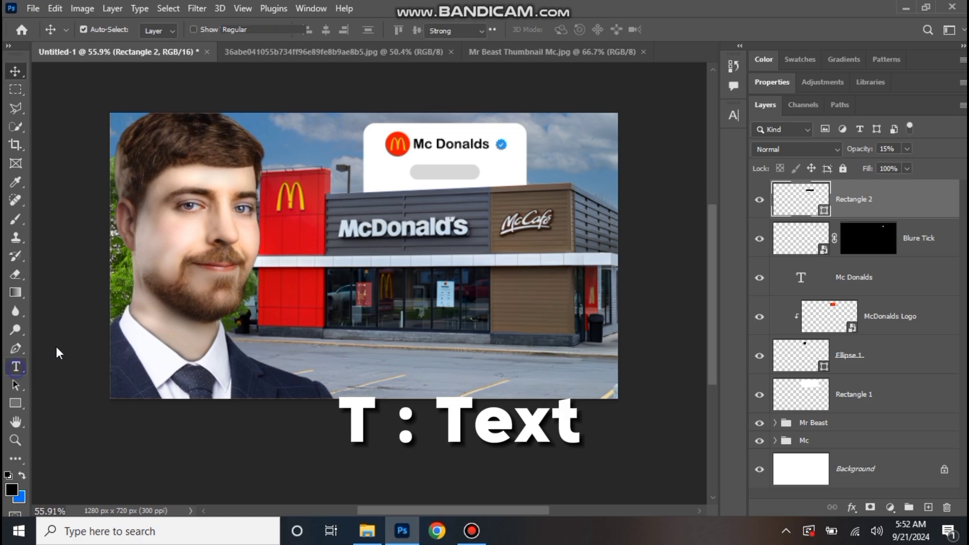
left_click(407, 213)
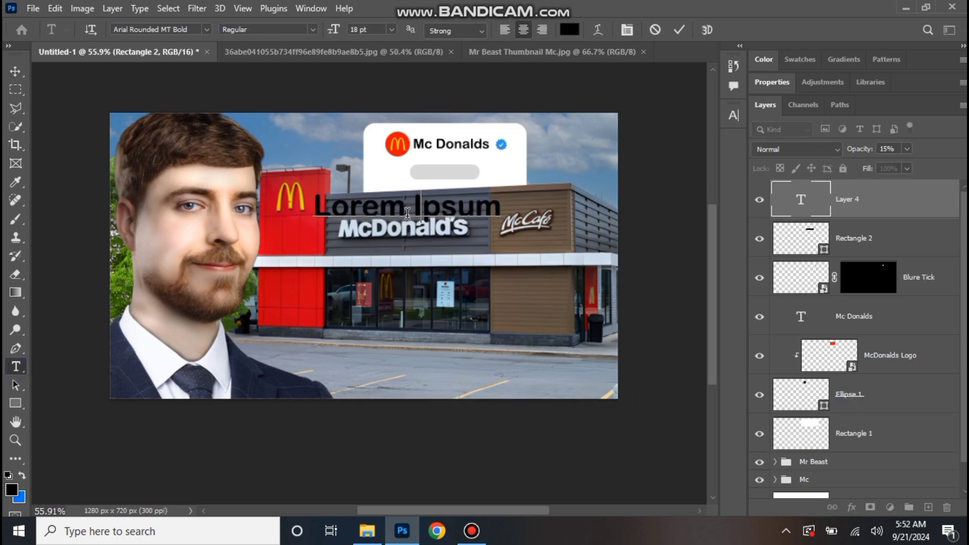
type("We l")
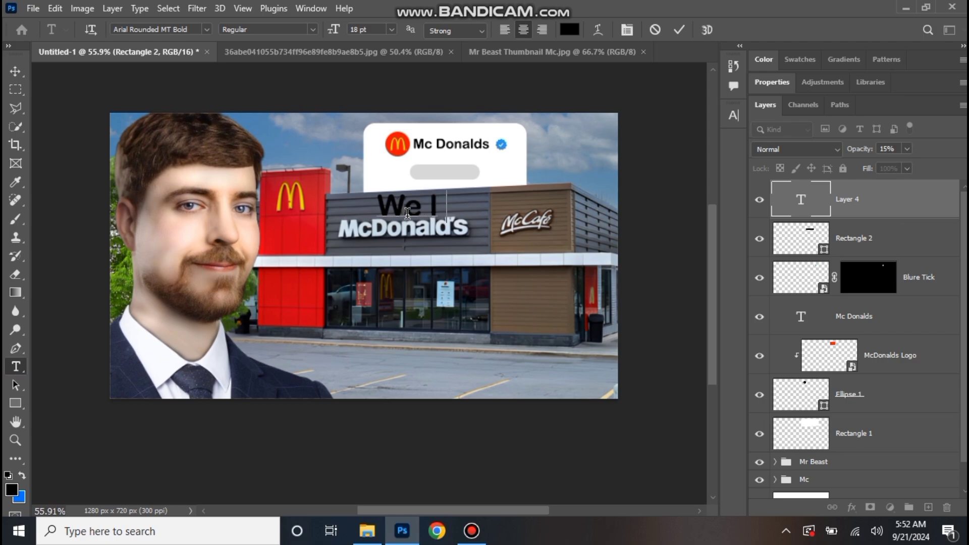
type("ove it")
left_click(12, 69)
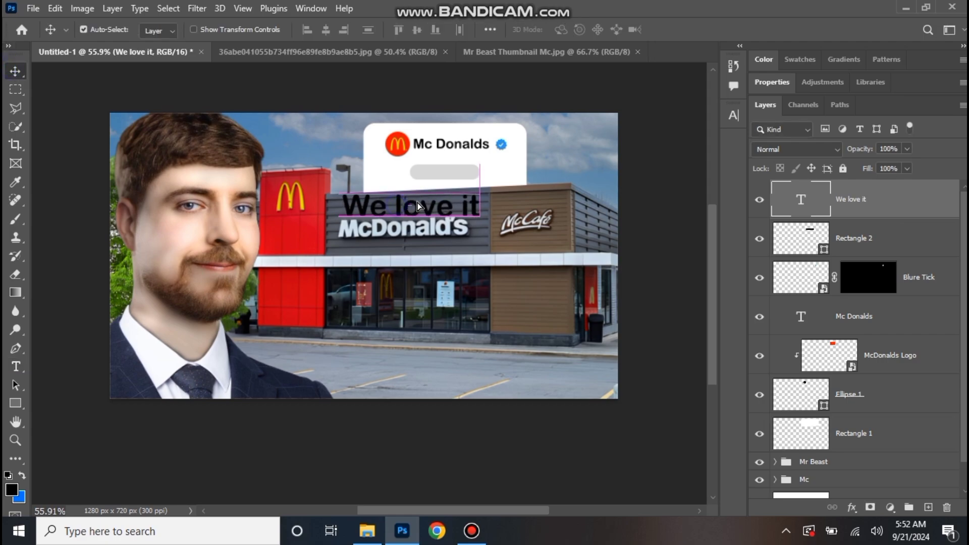
Step: Scale down the "We love it" text and position it inside the grey pill shape
left_click_drag(406, 207, 440, 197)
key("ctrl+t")
left_click_drag(512, 207, 481, 196)
scroll(480, 196, "up", 5)
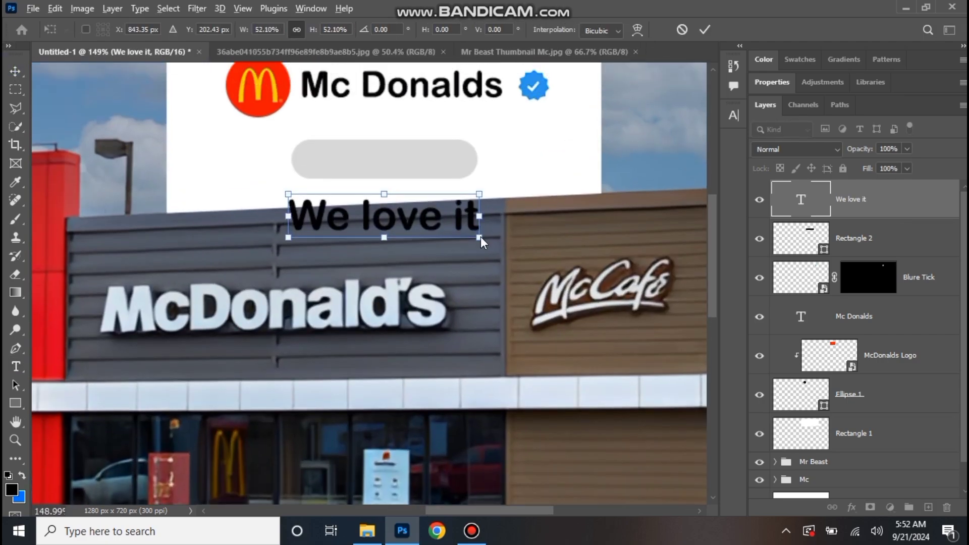
left_click_drag(480, 238, 415, 168)
key("Return")
scroll(383, 132, "down", 5)
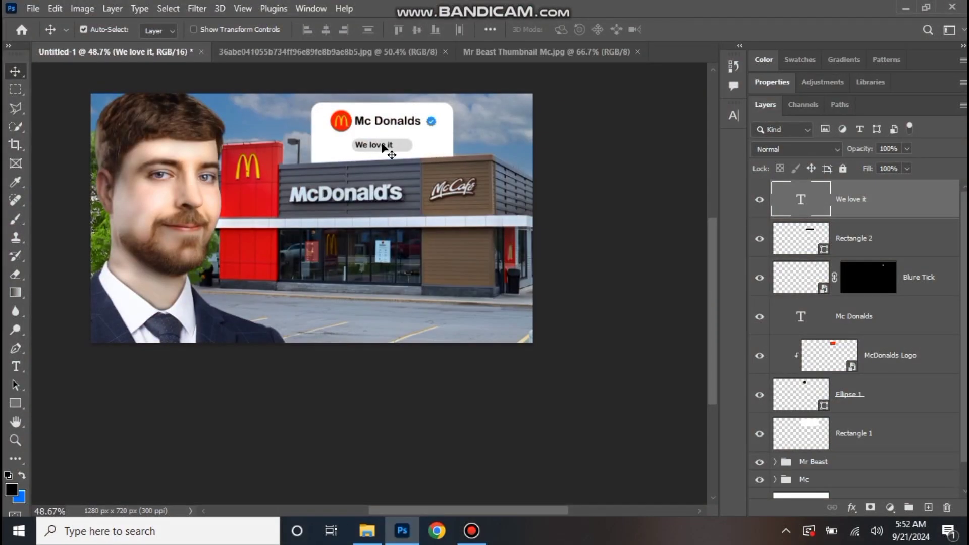
Step: Place the Burger image into the thumbnail and mask out its white background using Select Subject
left_click(376, 532)
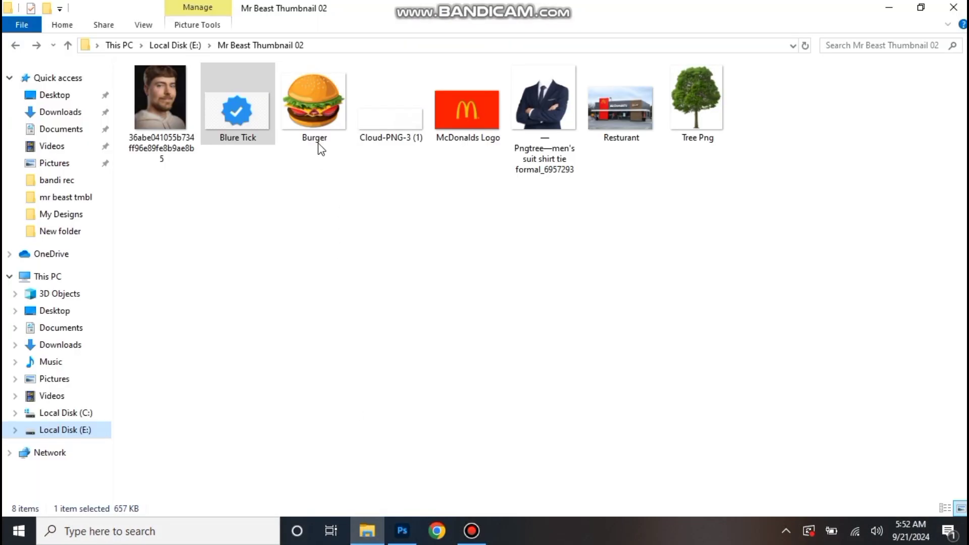
left_click_drag(321, 147, 372, 399)
key("Return")
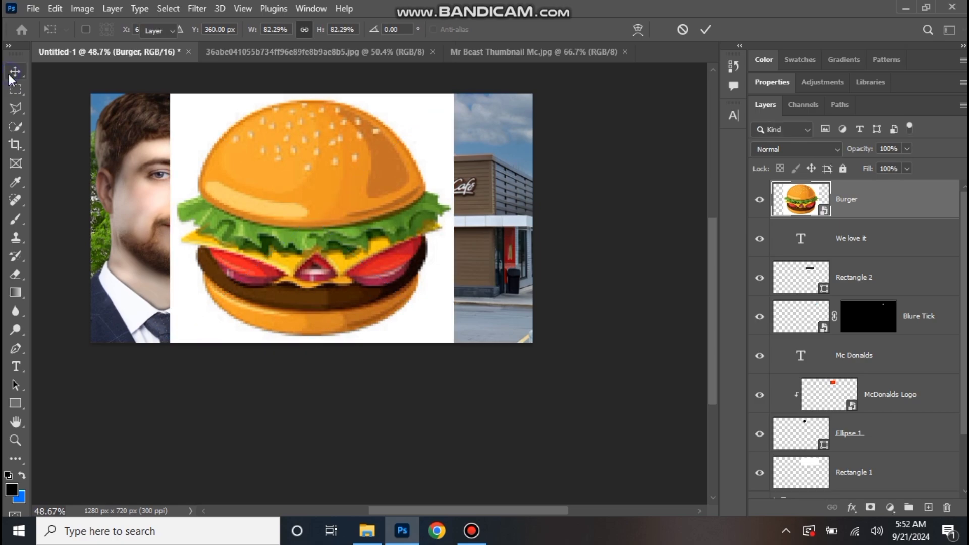
left_click(16, 127)
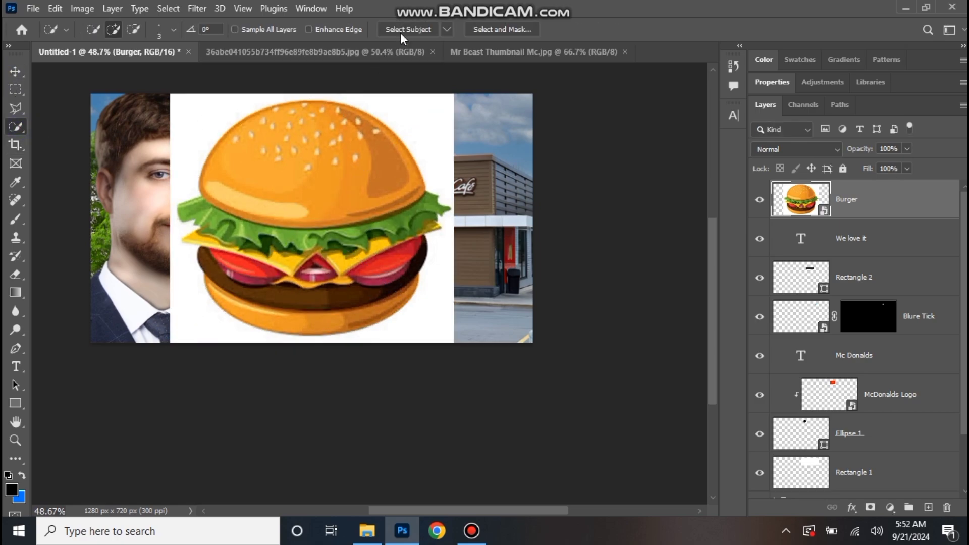
left_click(402, 31)
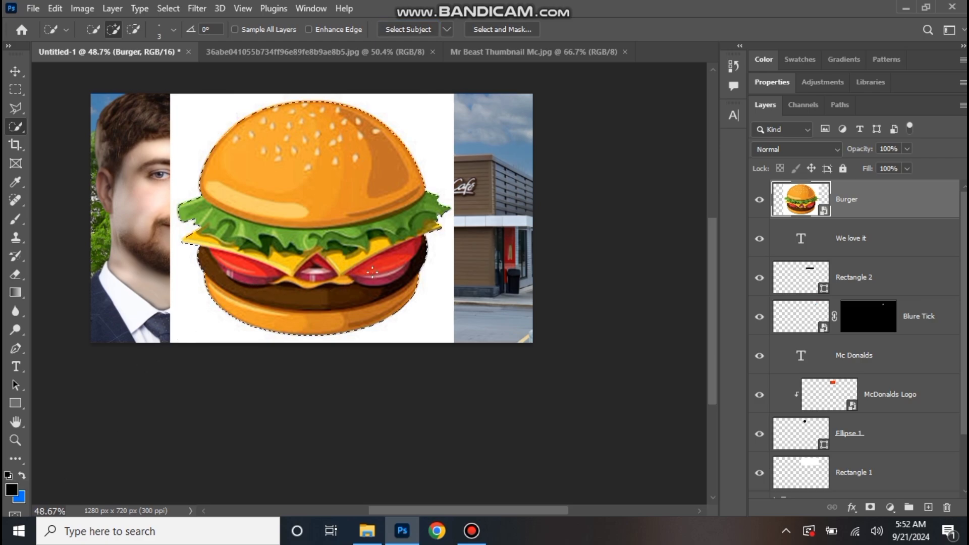
left_click(870, 508)
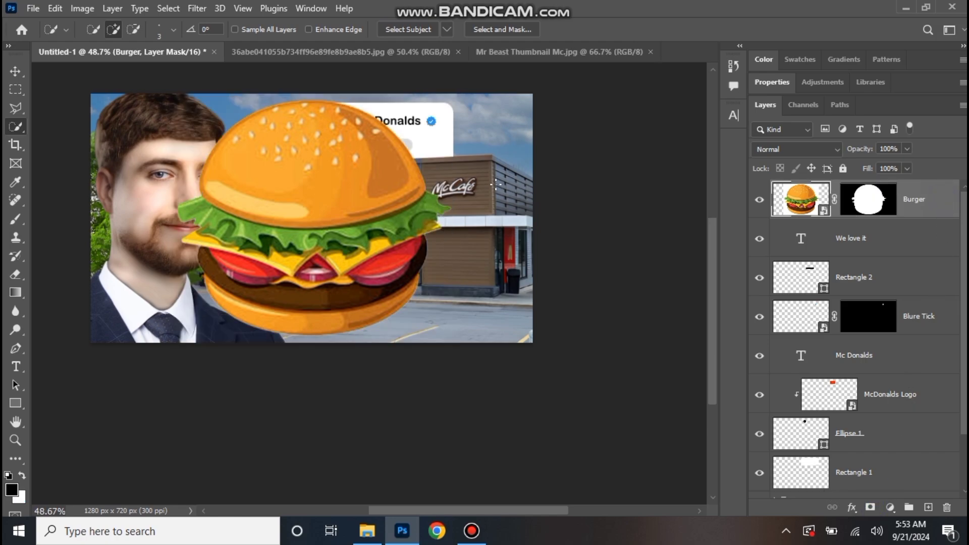
Step: Scale the burger down to emoji size and position it after the "We love it" text inside the grey pill shape
left_click(802, 199)
left_click_drag(440, 197, 480, 249)
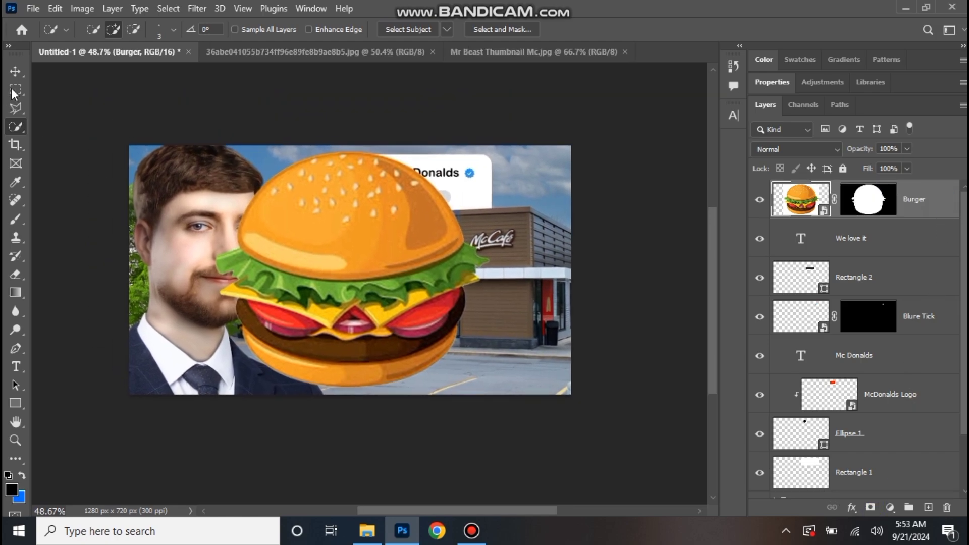
key("v")
key("ctrl+t")
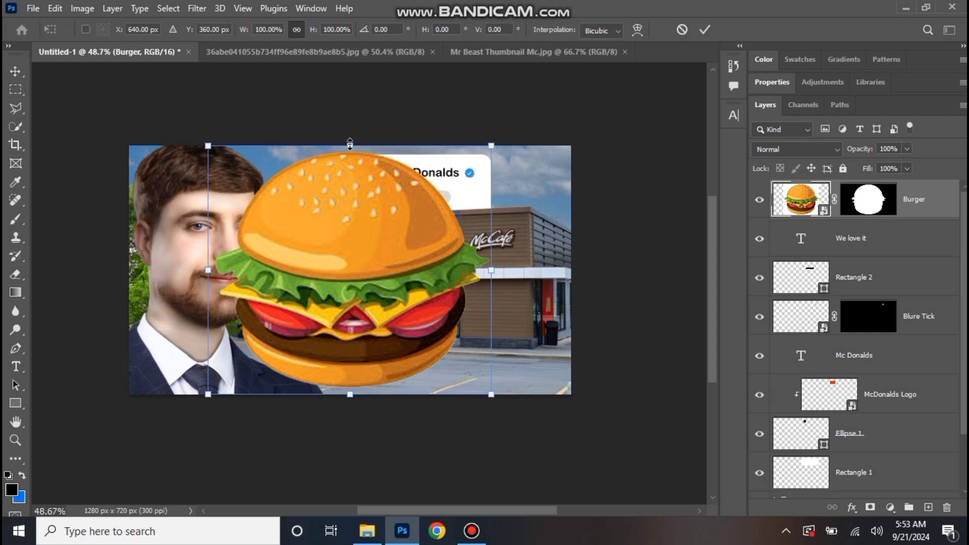
left_click_drag(351, 146, 531, 129)
scroll(352, 257, "up", 7)
key("Return")
scroll(526, 159, "up", 5)
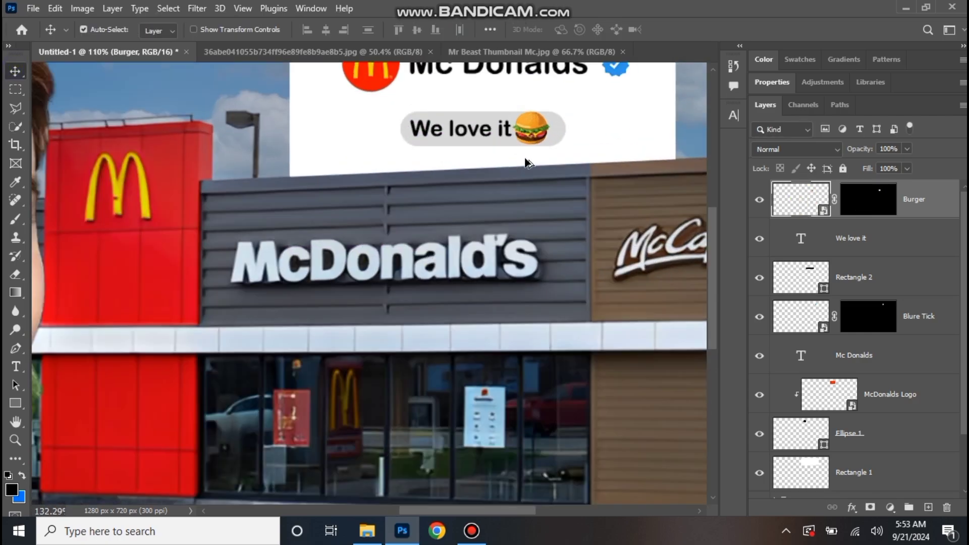
key("ctrl+t")
key("Return")
scroll(520, 218, "down", 8)
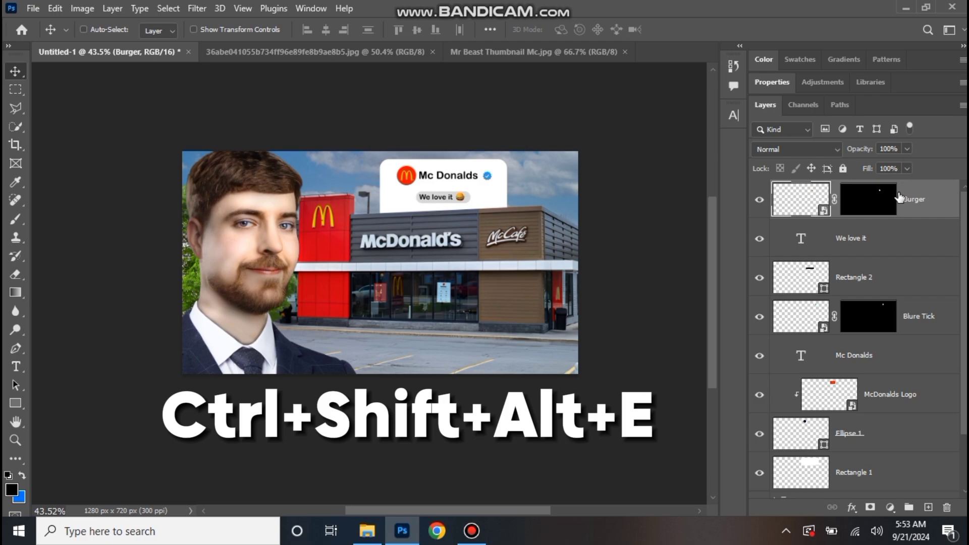
Step: Stamp all visible layers into a new layer above the burger and convert it to a smart object
key("ctrl+shift+alt+e")
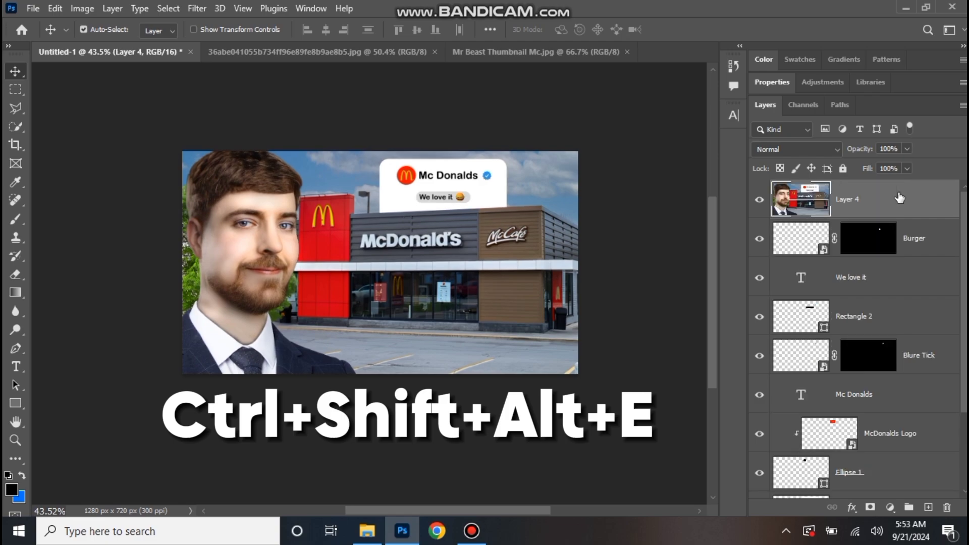
right_click(898, 197)
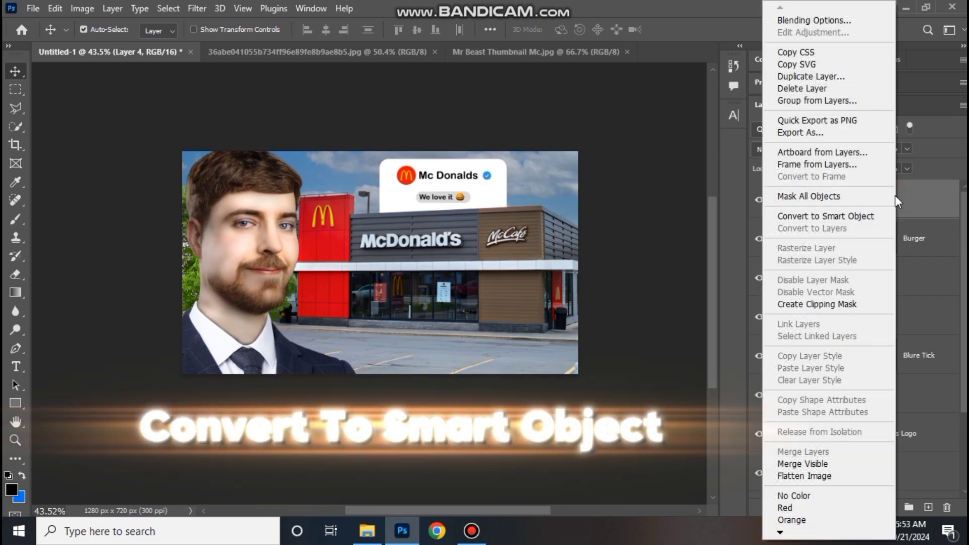
left_click(828, 216)
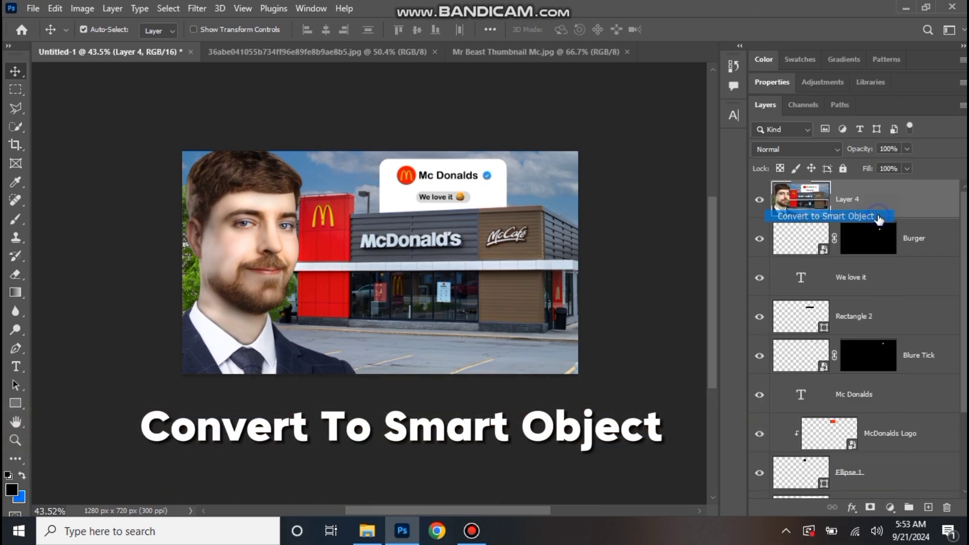
Step: Open the stamped layer in the Camera Raw Filter and set Exposure +0.05, Contrast +25, Highlights -19, Texture +52 and Vibrance +49
left_click(201, 8)
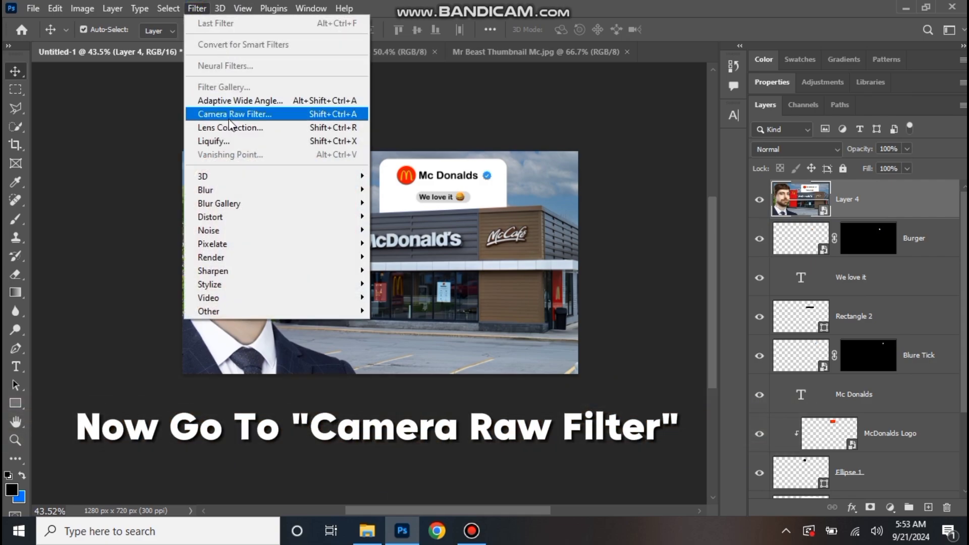
left_click(228, 119)
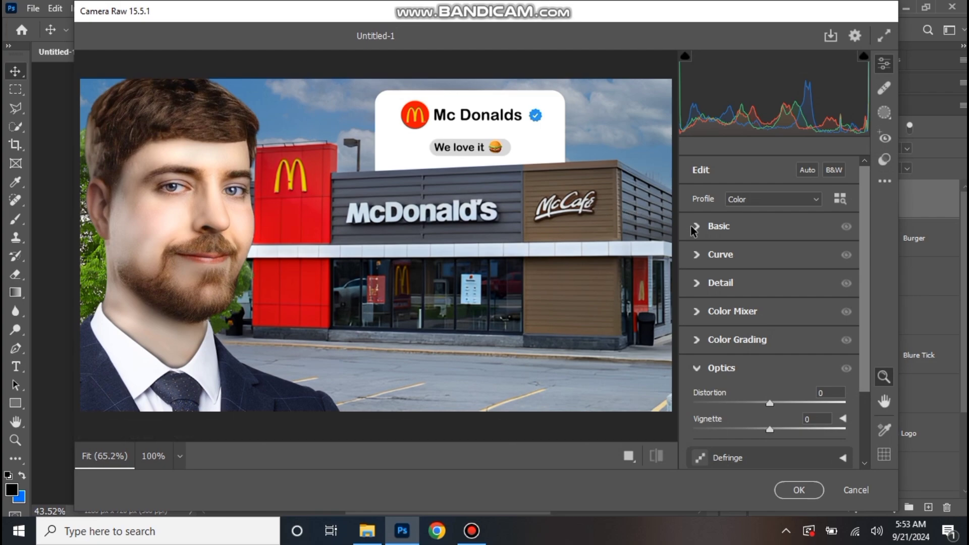
left_click(692, 226)
left_click_drag(770, 281, 771, 282)
left_click_drag(770, 303, 751, 326)
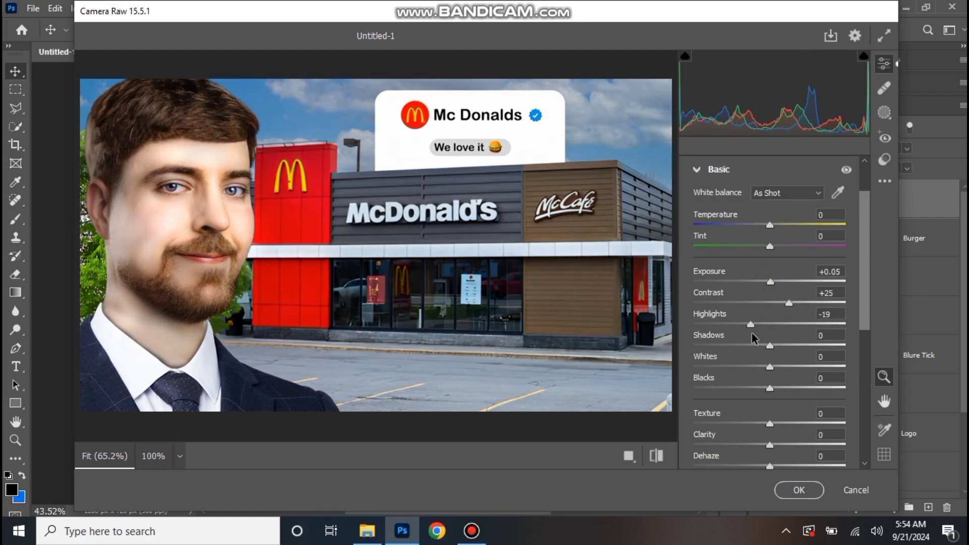
scroll(803, 424, "down", 5)
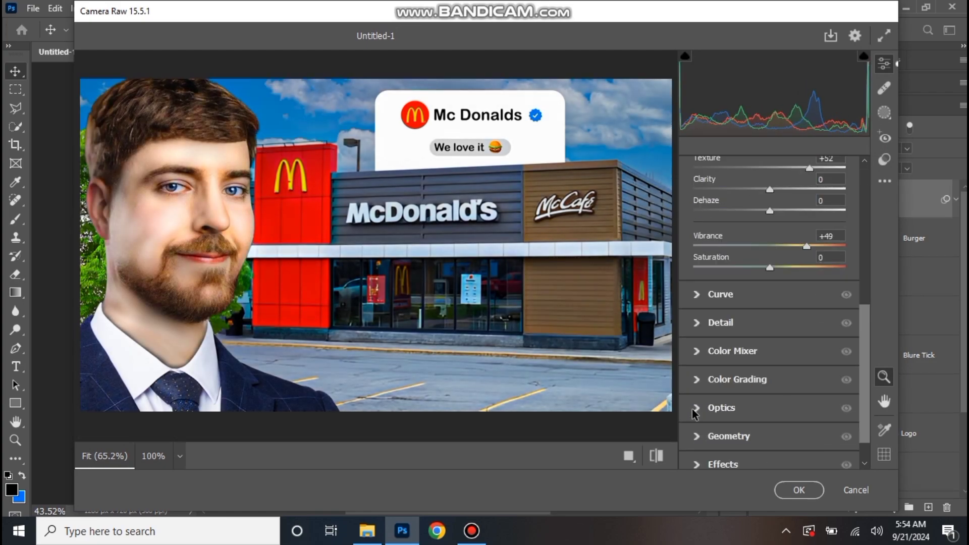